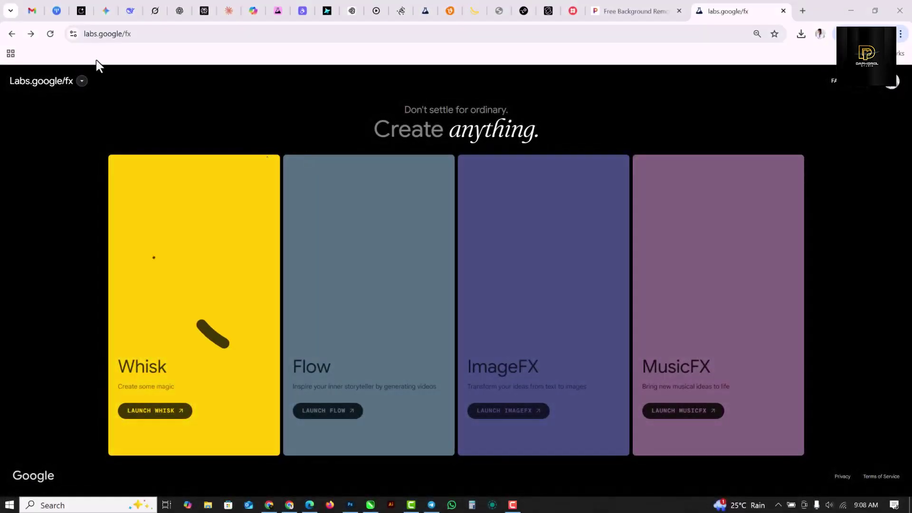
Step: Launch ImageFX from the labs.google/fx page
{"action": "left_click", "coordinate": [142, 33]}
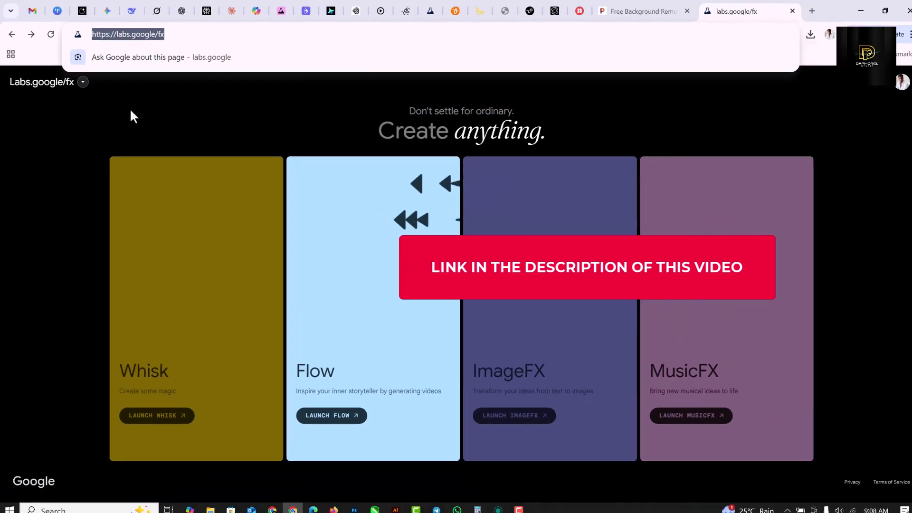
{"action": "left_click", "coordinate": [132, 115]}
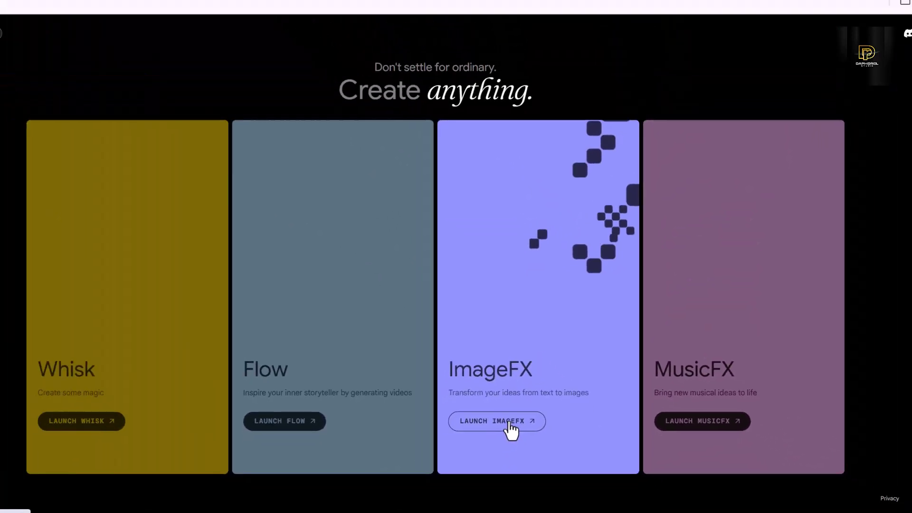
{"action": "left_click", "coordinate": [476, 455]}
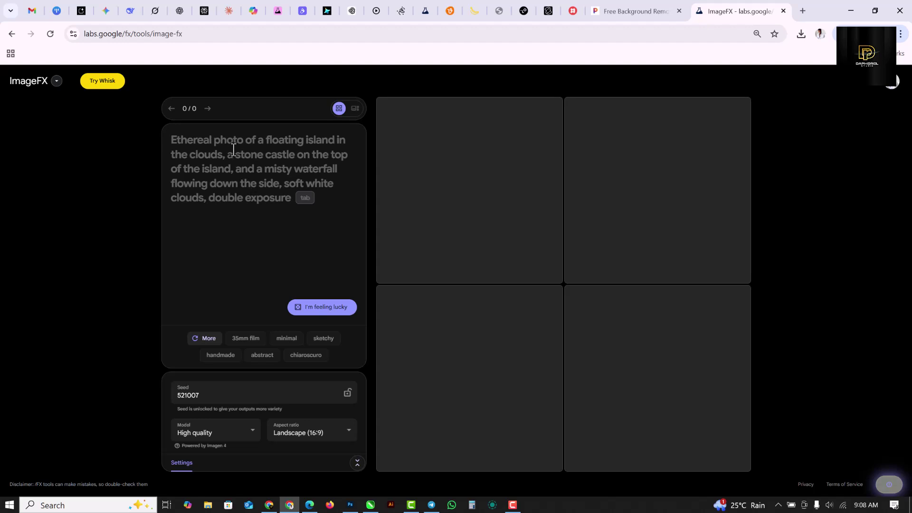
Step: Enter the prompt "A lion wearing a blue Tuxedo on a white background." and set the aspect ratio to Square
{"action": "type", "text": "A lion wearing a blue Tuxedo on a white background."}
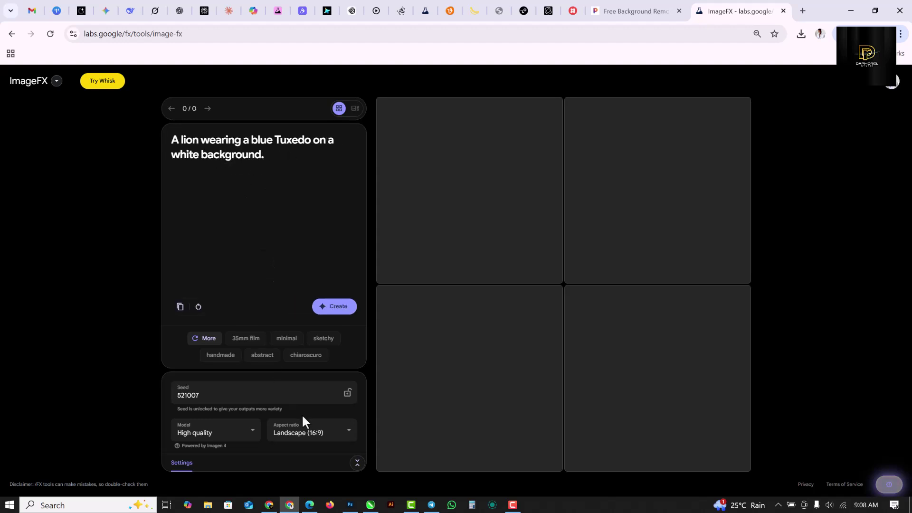
{"action": "left_click", "coordinate": [347, 437]}
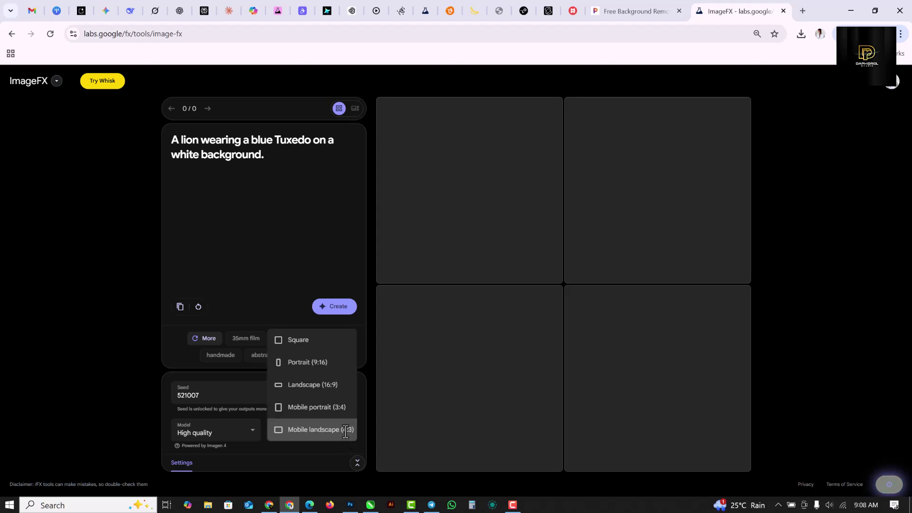
{"action": "left_click", "coordinate": [300, 342]}
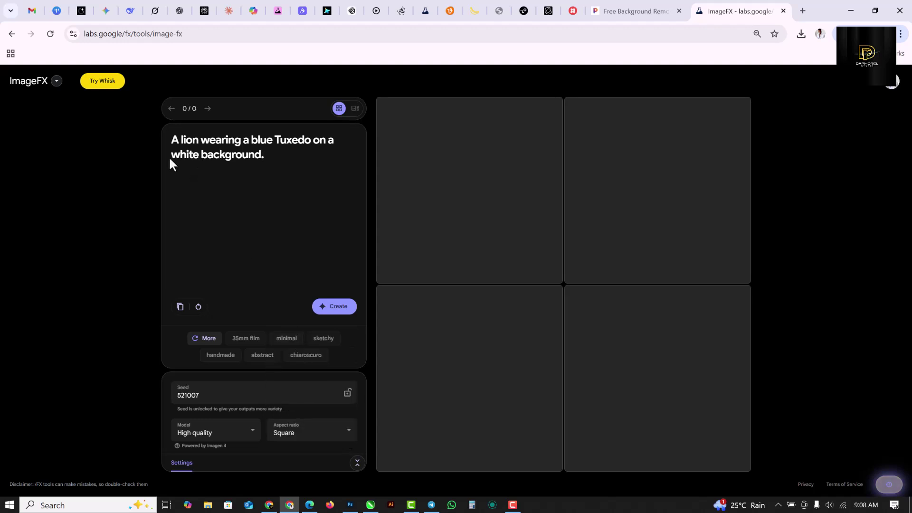
{"action": "left_click_drag", "start_coordinate": [169, 152], "coordinate": [267, 156]}
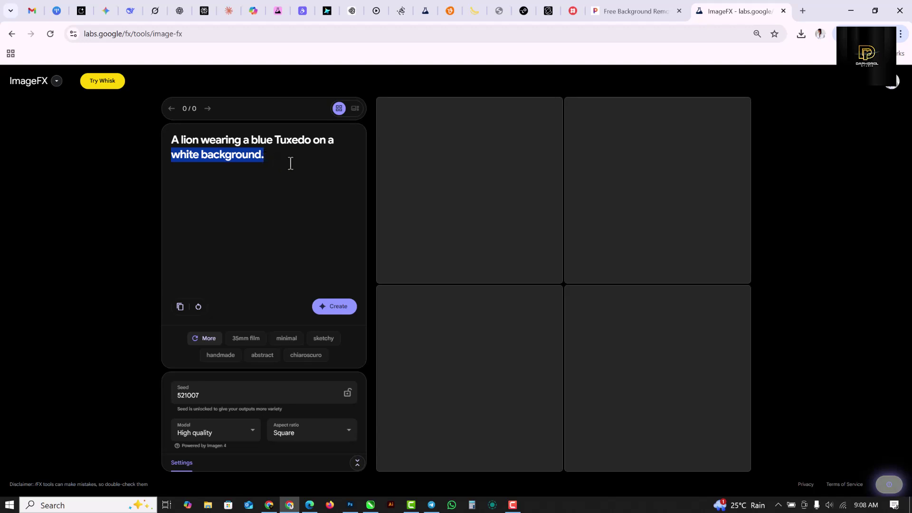
{"action": "left_click", "coordinate": [288, 157]}
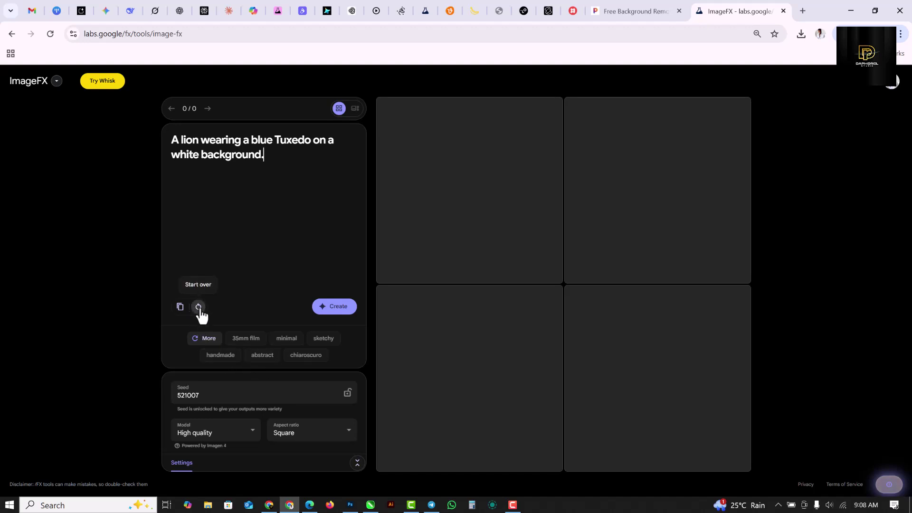
Step: Append the suggested "highly detailed" style to the lion prompt and generate the images
{"action": "left_click", "coordinate": [208, 339]}
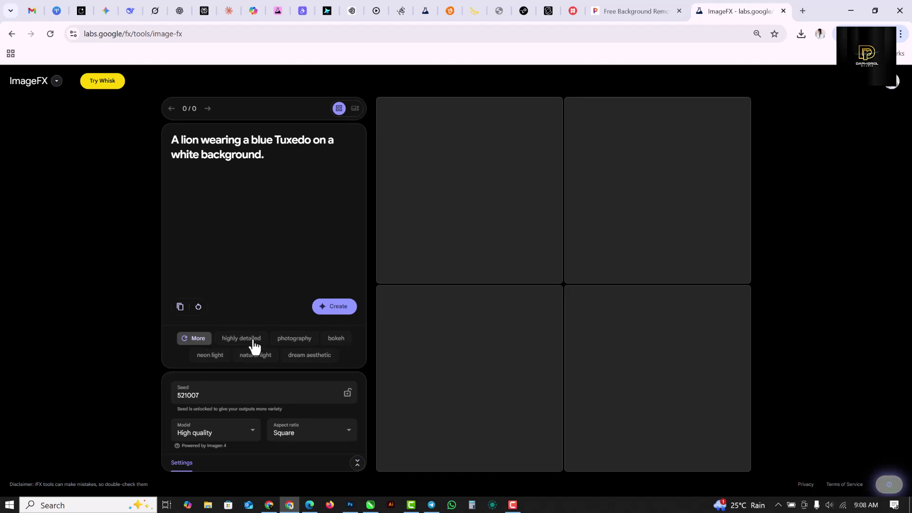
{"action": "left_click", "coordinate": [254, 341]}
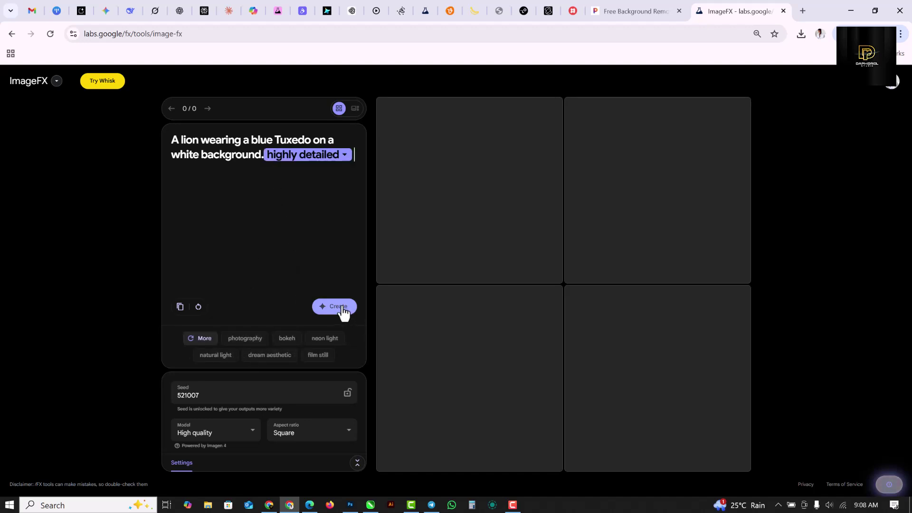
{"action": "left_click", "coordinate": [312, 432]}
{"action": "left_click", "coordinate": [327, 339]}
{"action": "left_click", "coordinate": [336, 314]}
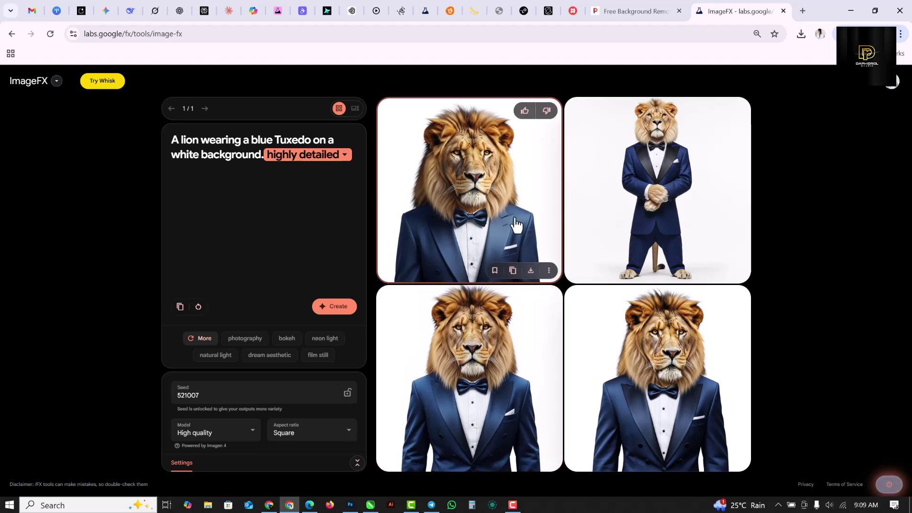
Step: Inspect the first two generated lion images enlarged, and return to the grid of results
{"action": "left_click", "coordinate": [354, 109]}
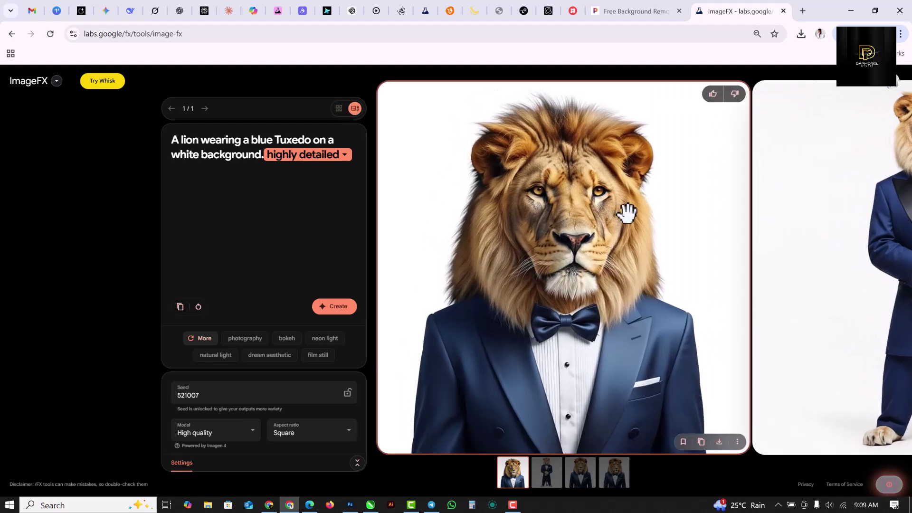
{"action": "left_click_drag", "start_coordinate": [643, 216], "coordinate": [443, 235]}
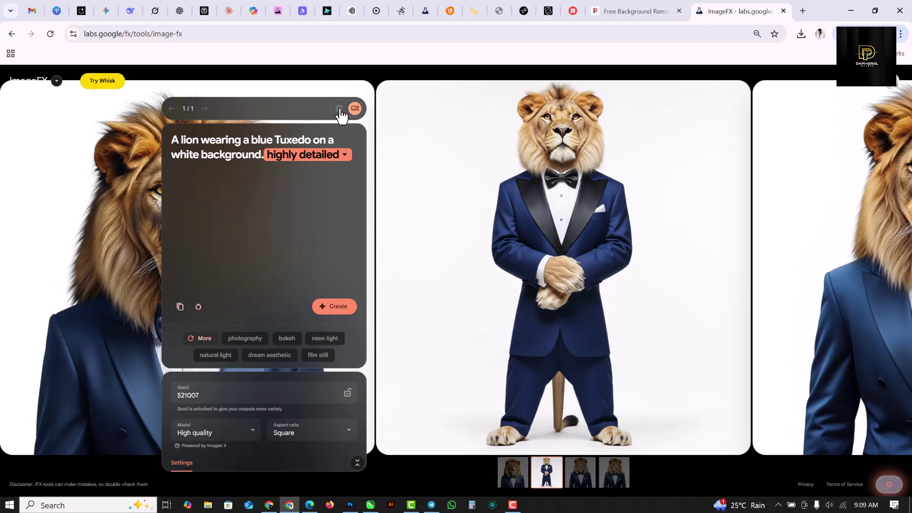
{"action": "left_click", "coordinate": [340, 109]}
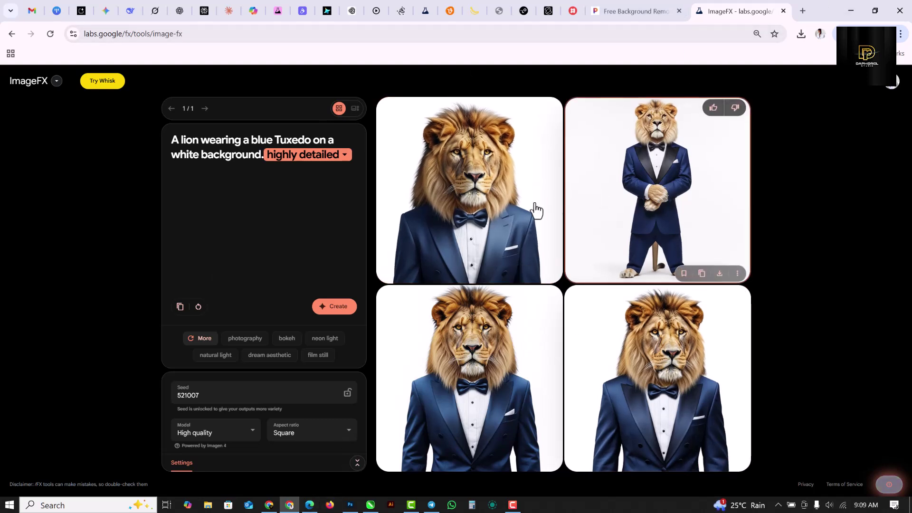
Step: Switch to the open Pixelcut background remover page
{"action": "left_click", "coordinate": [635, 10]}
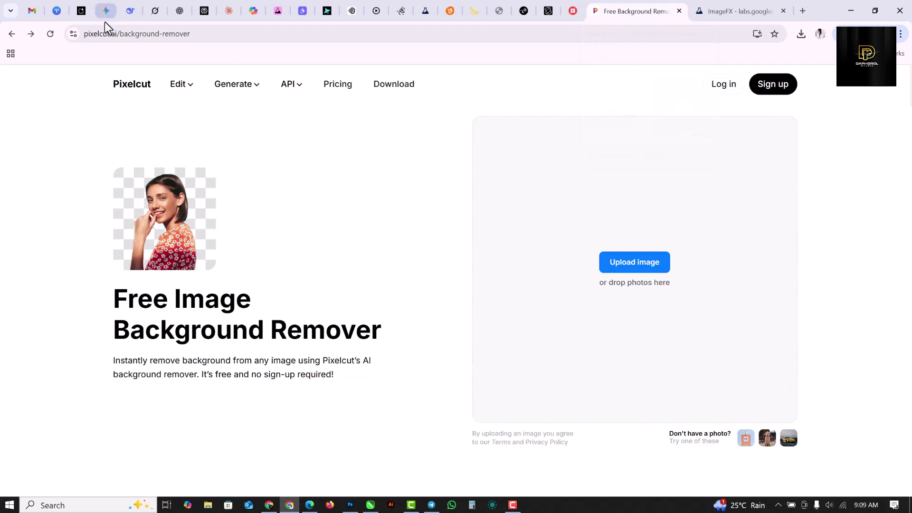
{"action": "left_click", "coordinate": [194, 35]}
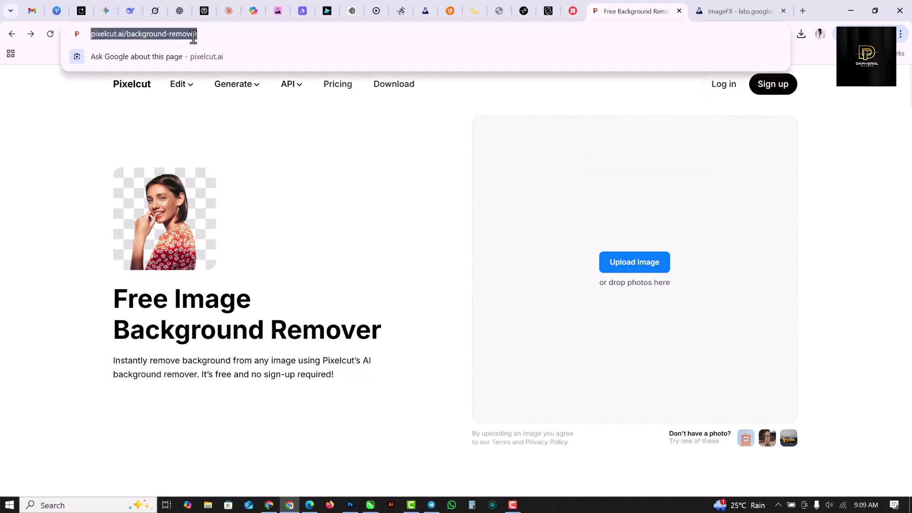
{"action": "left_click", "coordinate": [223, 37]}
{"action": "left_click_drag", "start_coordinate": [256, 38], "coordinate": [114, 66]}
{"action": "left_click", "coordinate": [74, 198]}
Step: Upload Image_fx from Downloads for background removal and download the lion cutout
{"action": "left_click", "coordinate": [637, 269]}
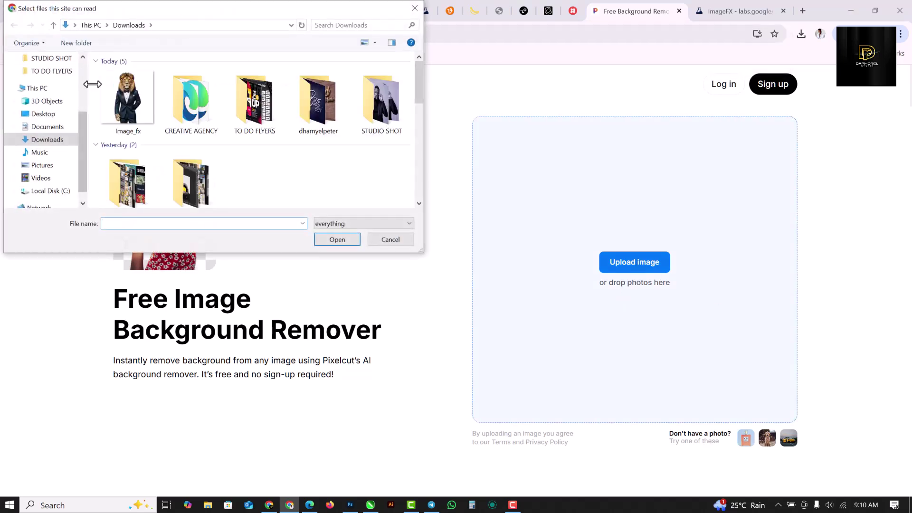
{"action": "left_click", "coordinate": [149, 101]}
{"action": "left_click", "coordinate": [349, 239]}
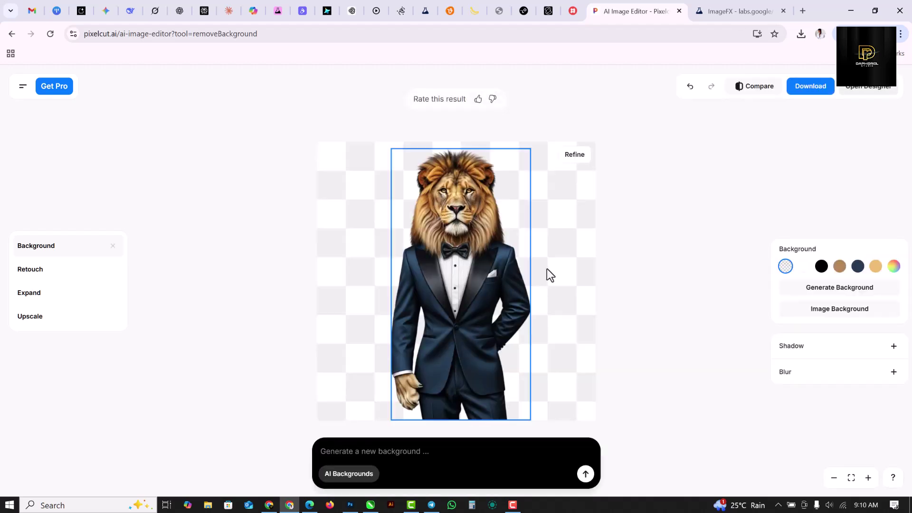
{"action": "left_click", "coordinate": [813, 95]}
{"action": "left_click", "coordinate": [792, 120]}
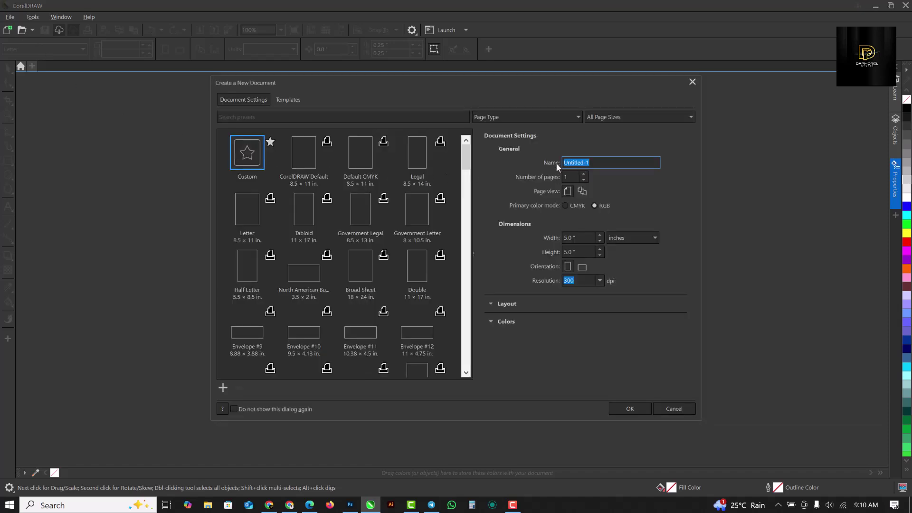
Step: Create a new 5 × 5 inch document named SOCIAL MEDIA FLYER
{"action": "left_click", "coordinate": [581, 238]}
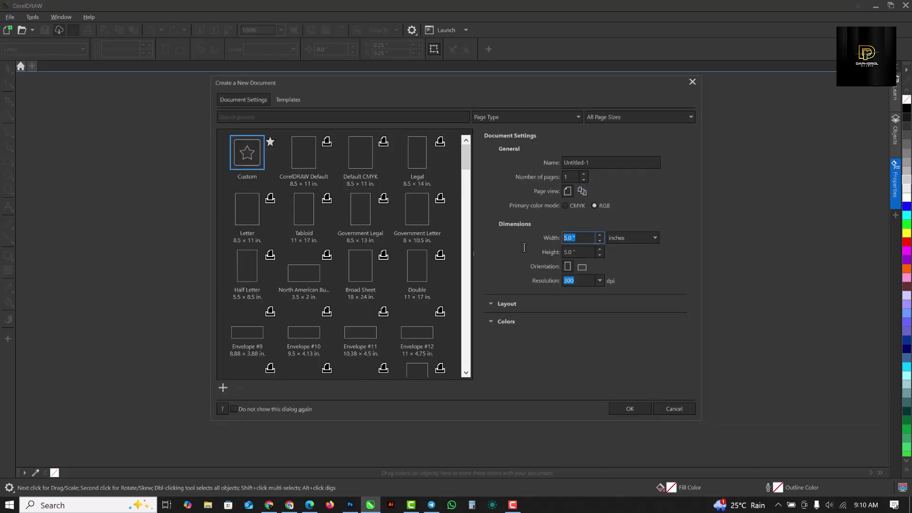
{"action": "left_click", "coordinate": [587, 252]}
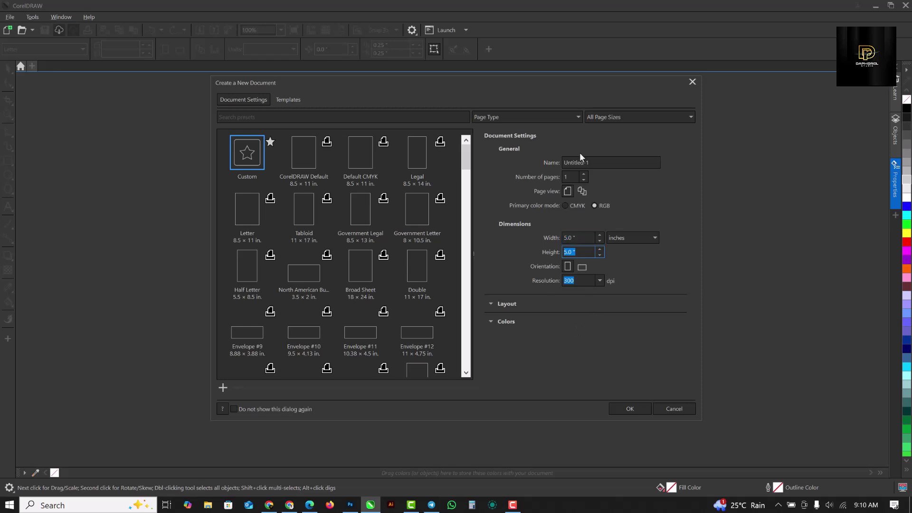
{"action": "left_click_drag", "start_coordinate": [590, 164], "coordinate": [528, 167]}
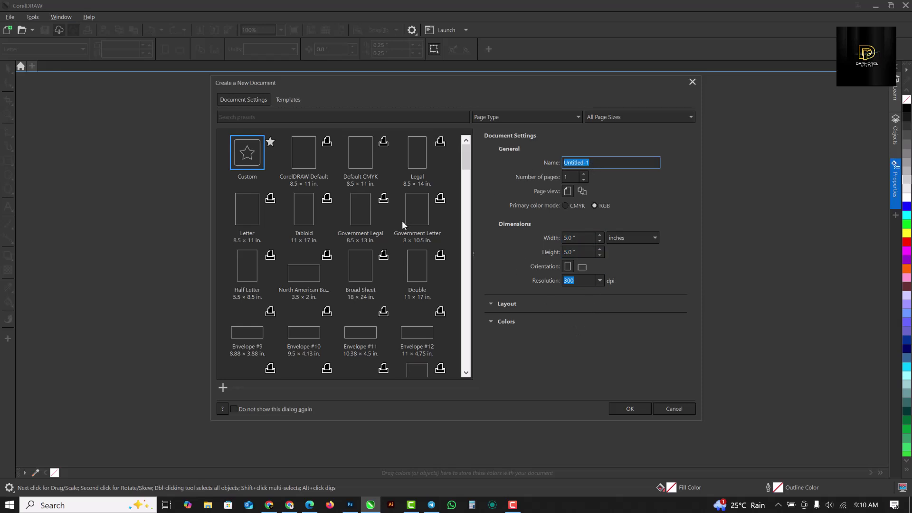
{"action": "type", "text": "SO"}
{"action": "left_click", "coordinate": [578, 252]}
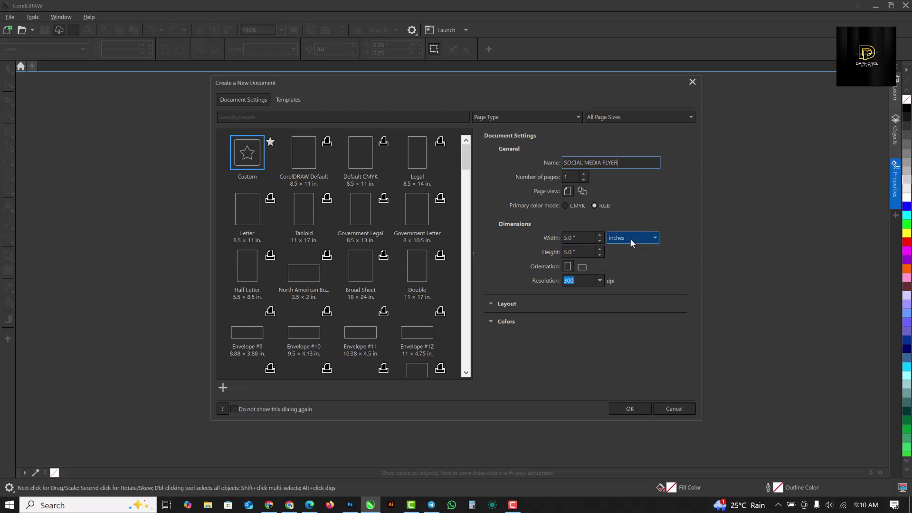
{"action": "left_click", "coordinate": [636, 409]}
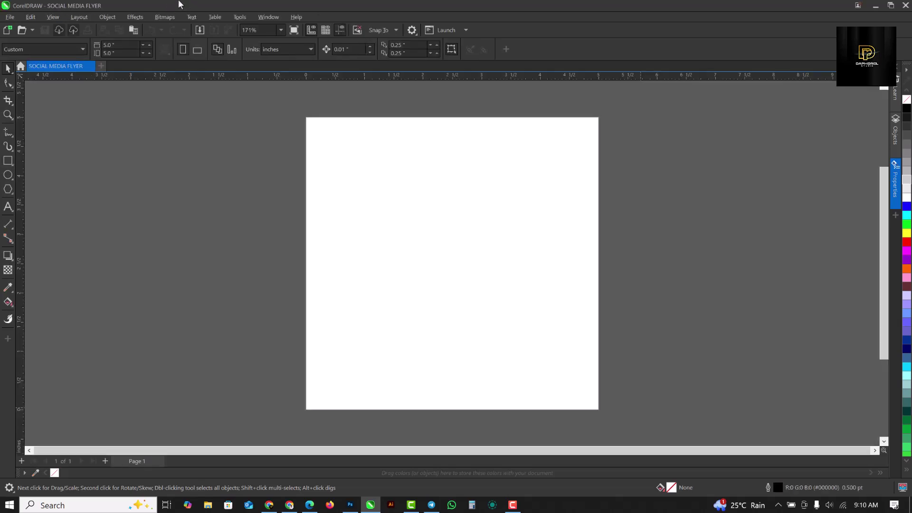
Step: Add a page-sized rectangle, fill it with medium gray (#808080) and set its outline to None
{"action": "double_click", "coordinate": [9, 161]}
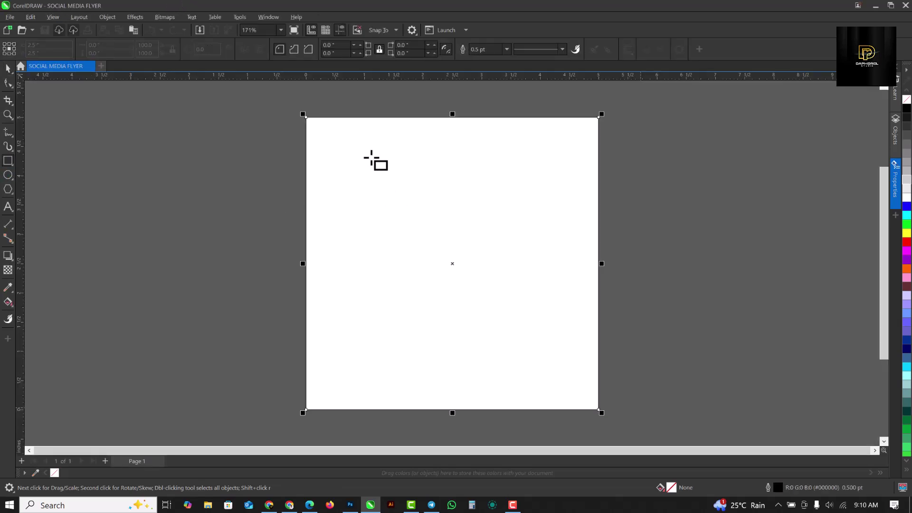
{"action": "left_click", "coordinate": [908, 155]}
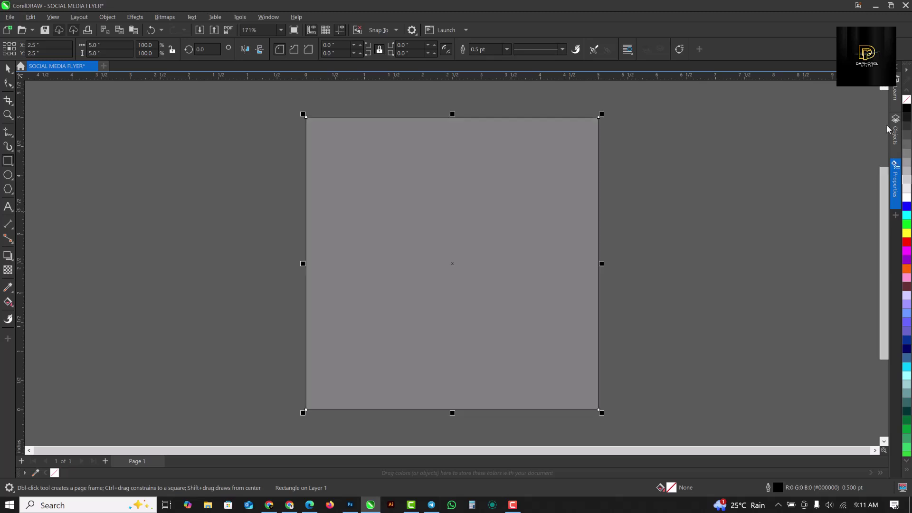
{"action": "left_click", "coordinate": [506, 49]}
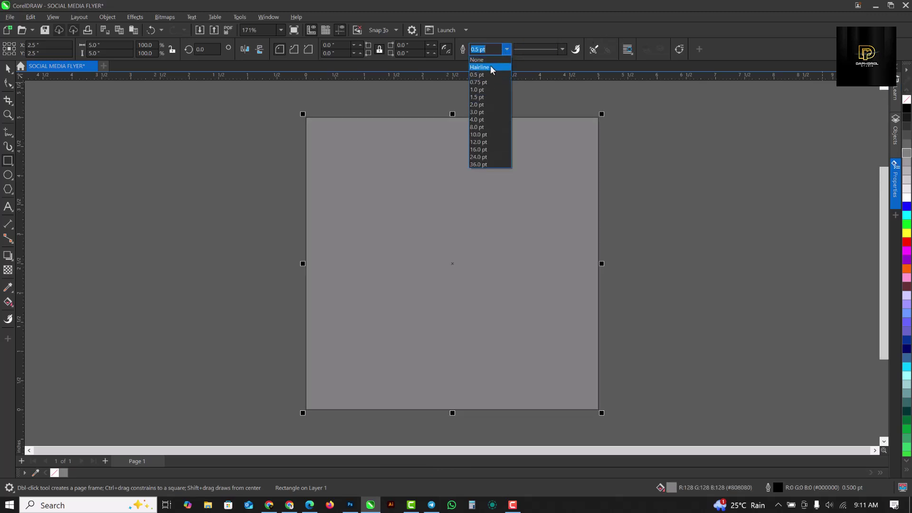
{"action": "left_click", "coordinate": [482, 61]}
{"action": "key", "text": "space"}
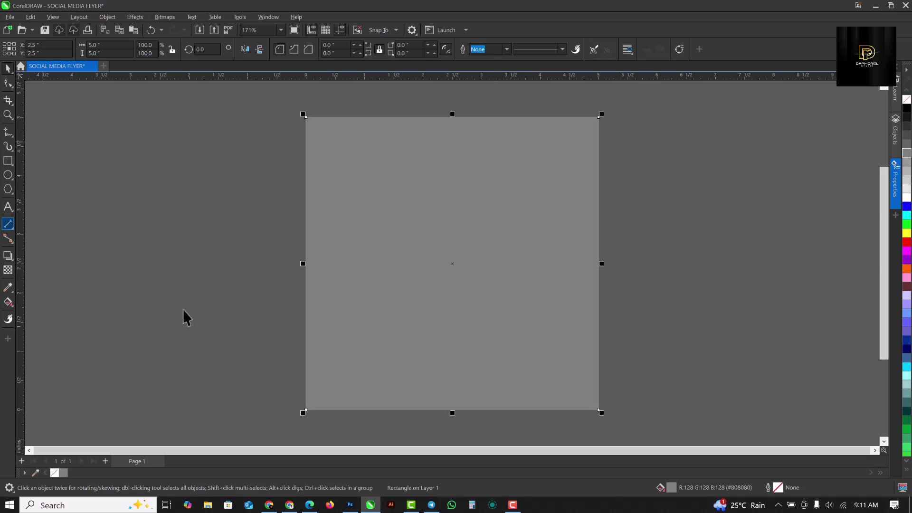
{"action": "left_click", "coordinate": [376, 174]}
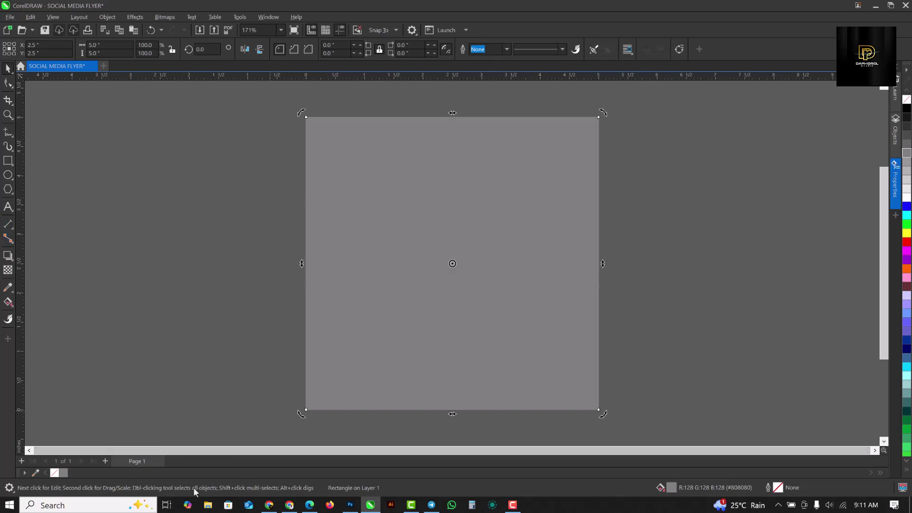
Step: Bring the TEXT file from the CREATIVE AGENCY folder in Downloads onto the CorelDRAW page and select the text group
{"action": "left_click", "coordinate": [207, 506]}
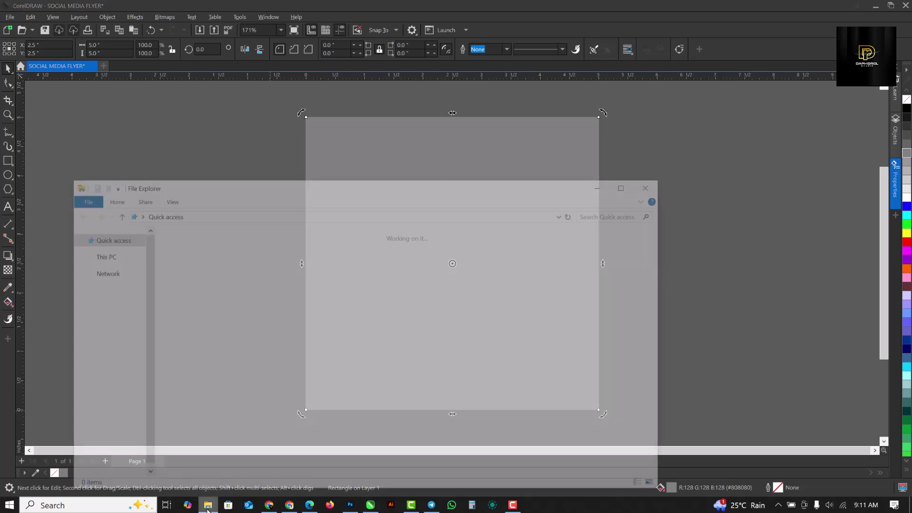
{"action": "left_click", "coordinate": [628, 185]}
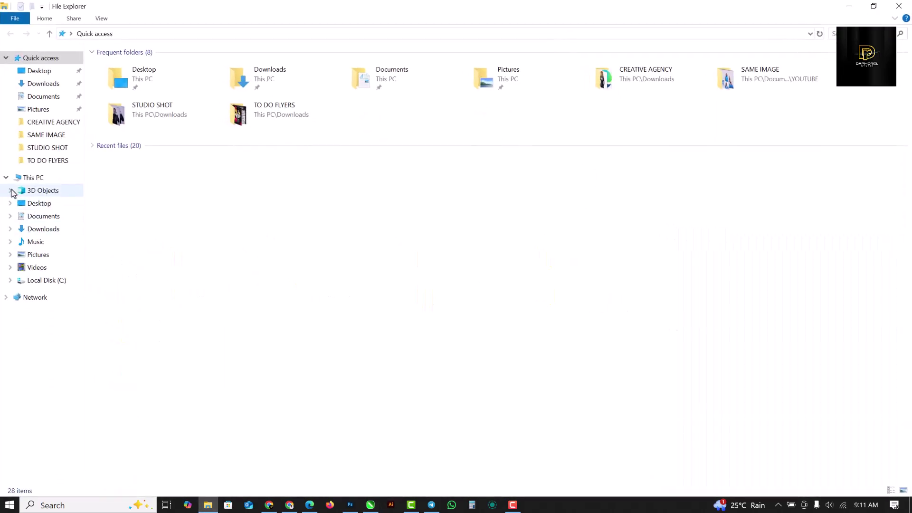
{"action": "left_click", "coordinate": [52, 230]}
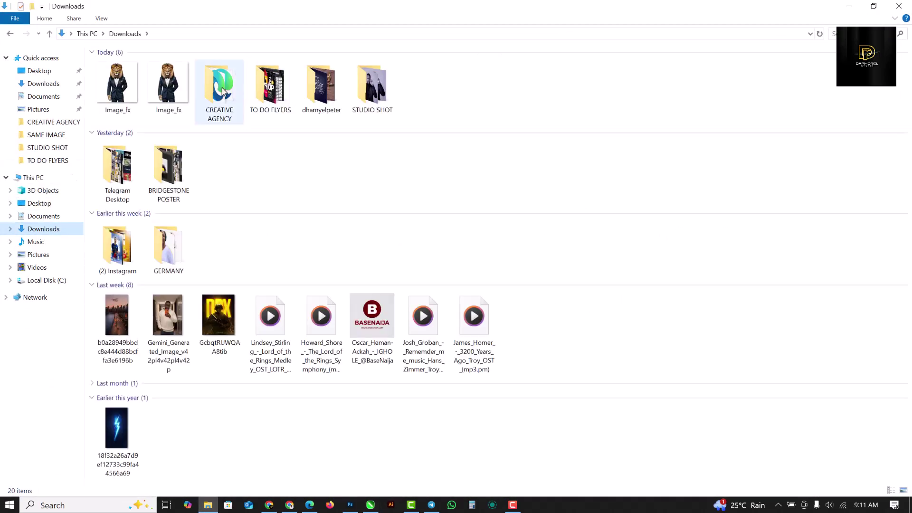
{"action": "double_click", "coordinate": [221, 90]}
{"action": "left_click", "coordinate": [195, 84]}
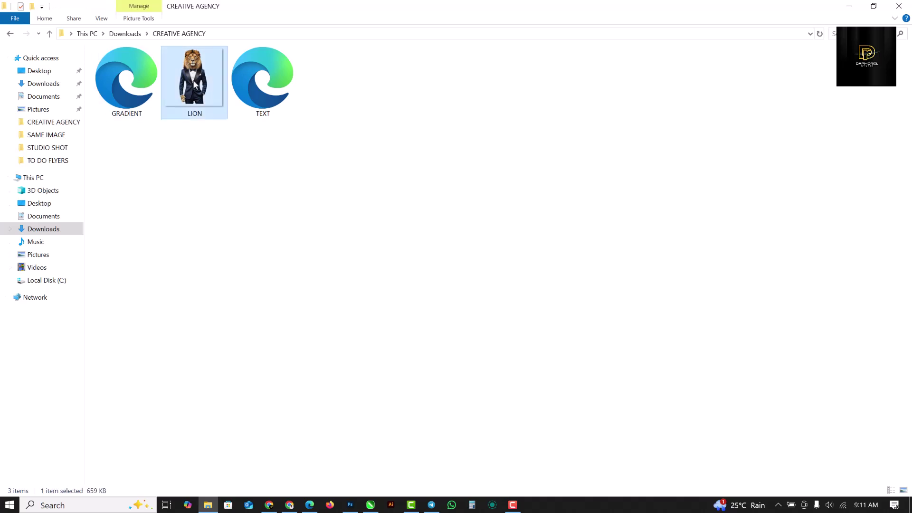
{"action": "left_click", "coordinate": [271, 82]}
{"action": "left_click_drag", "start_coordinate": [270, 77], "coordinate": [401, 214]}
{"action": "left_click", "coordinate": [660, 204]}
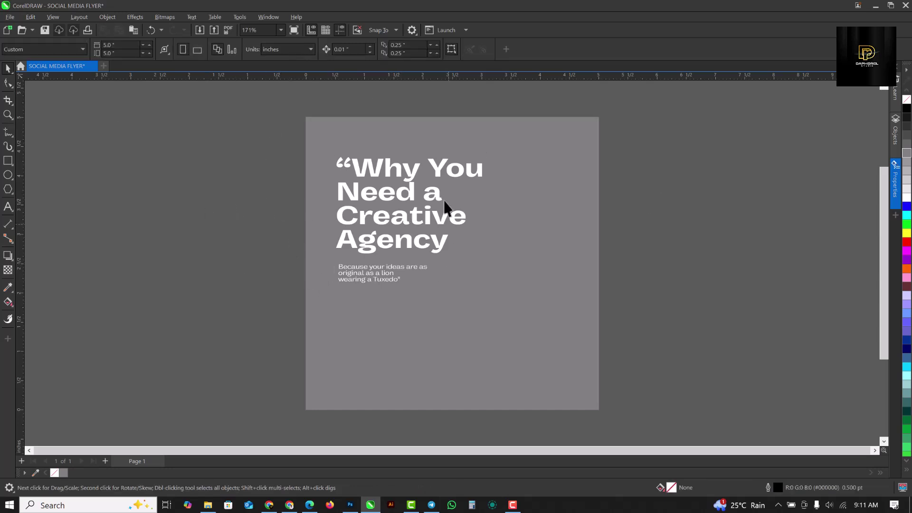
{"action": "left_click", "coordinate": [390, 169]}
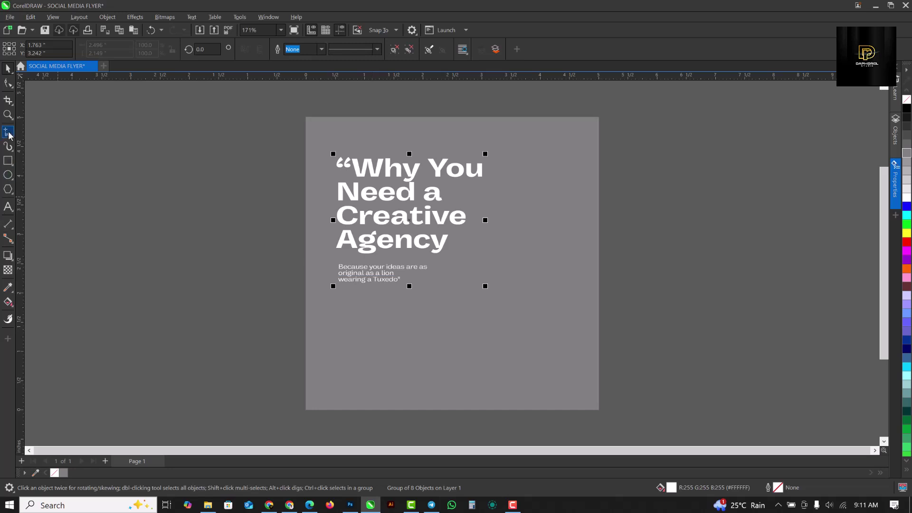
Step: Draw a wavy Artistic Media stroke across the page, 0.17" thick and about 7.4 × 3.1 inches, and fill it white
{"action": "left_click", "coordinate": [8, 147]}
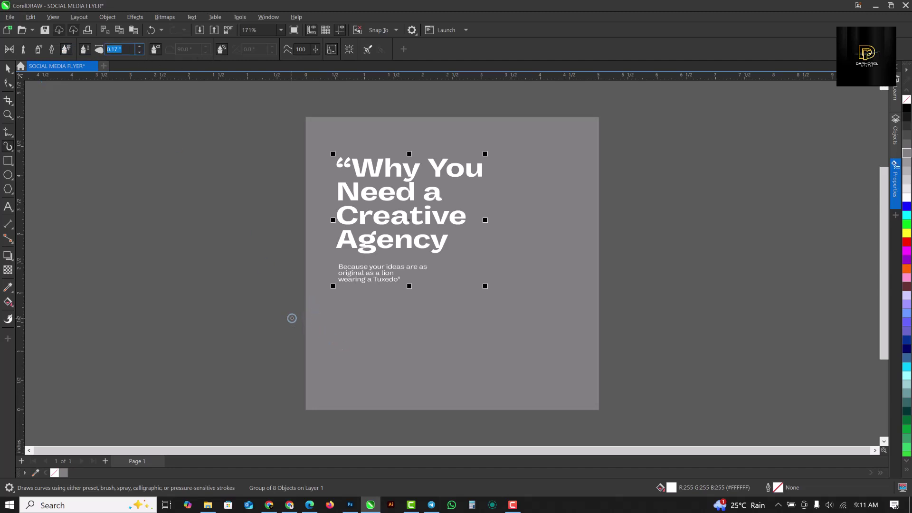
{"action": "mouse_move", "coordinate": [292, 322]}
{"action": "left_mouse_down"}
{"action": "mouse_move", "coordinate": [366, 308]}
{"action": "mouse_move", "coordinate": [435, 329]}
{"action": "mouse_move", "coordinate": [508, 316]}
{"action": "mouse_move", "coordinate": [683, 166]}
{"action": "mouse_move", "coordinate": [718, 163]}
{"action": "left_mouse_up"}
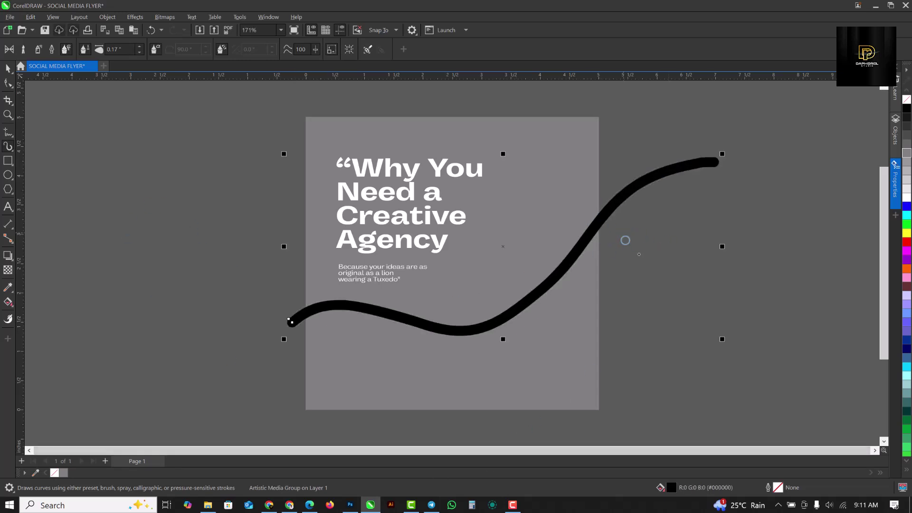
{"action": "left_click", "coordinate": [907, 199]}
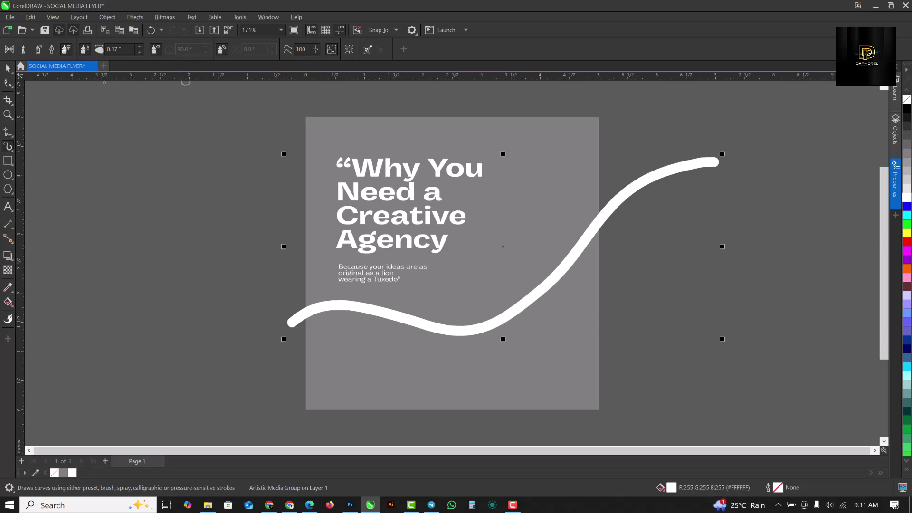
Step: Break the Artistic Media group apart and remove its centre path, keeping only the white stroke shape
{"action": "left_click", "coordinate": [108, 17]}
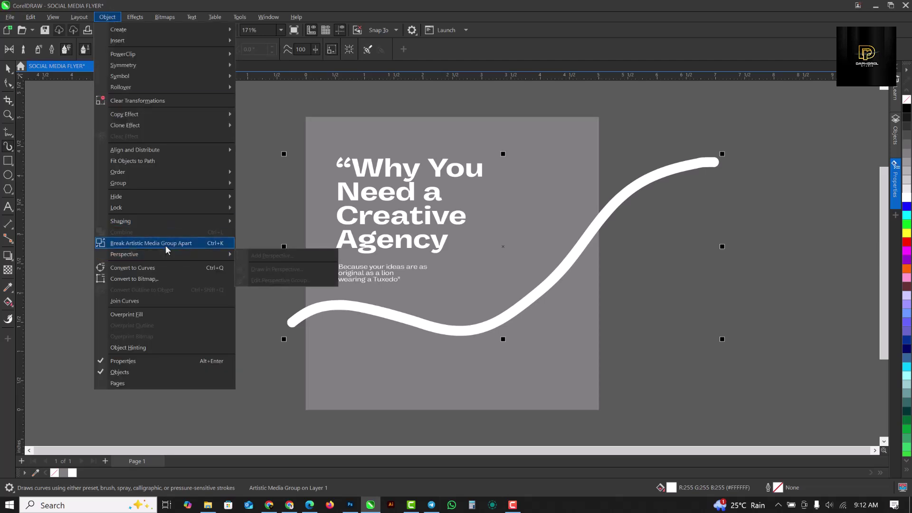
{"action": "left_click", "coordinate": [165, 243]}
{"action": "left_click", "coordinate": [7, 70]}
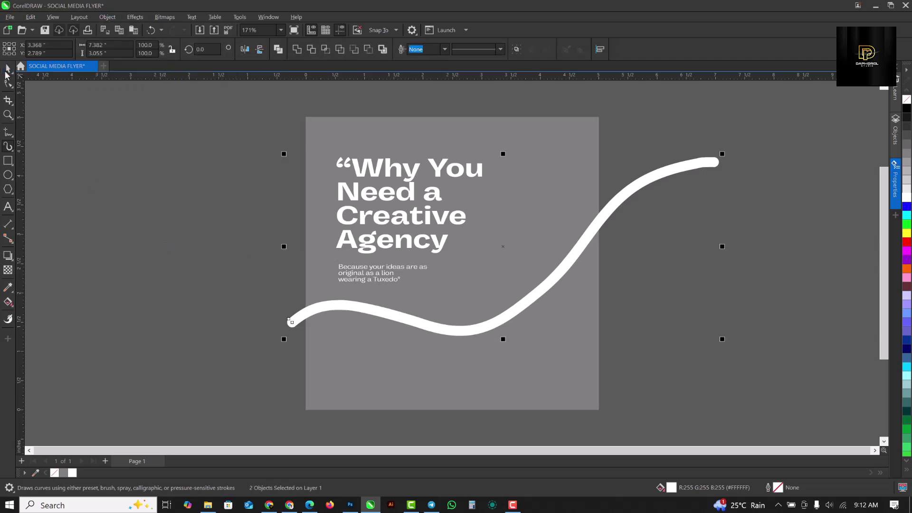
{"action": "left_click_drag", "start_coordinate": [389, 314], "coordinate": [211, 247]}
{"action": "key", "text": "ctrl+z"}
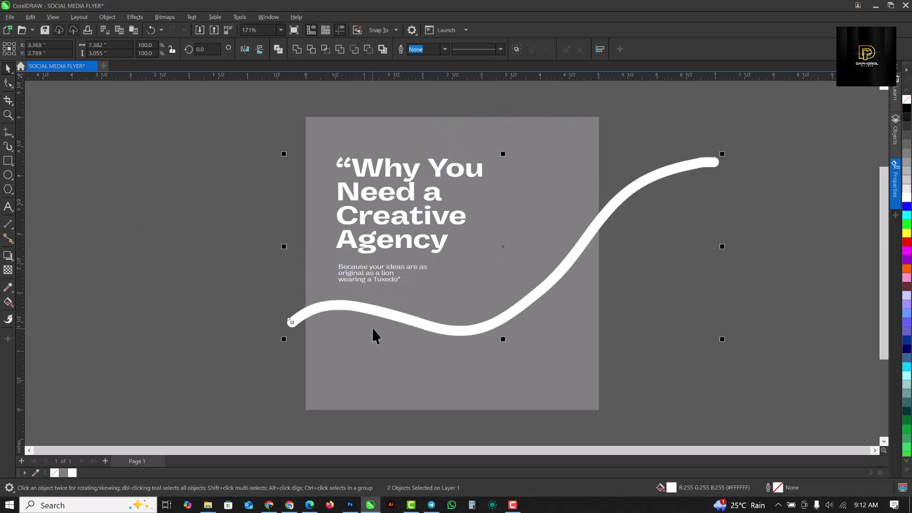
{"action": "left_click", "coordinate": [107, 165]}
{"action": "left_click", "coordinate": [405, 318]}
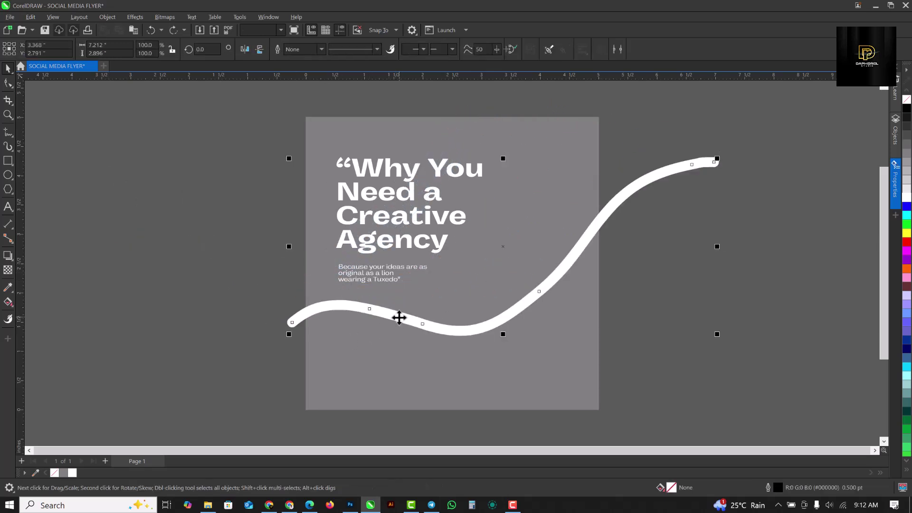
{"action": "left_click_drag", "start_coordinate": [406, 317], "coordinate": [184, 246]}
{"action": "key", "text": "Escape"}
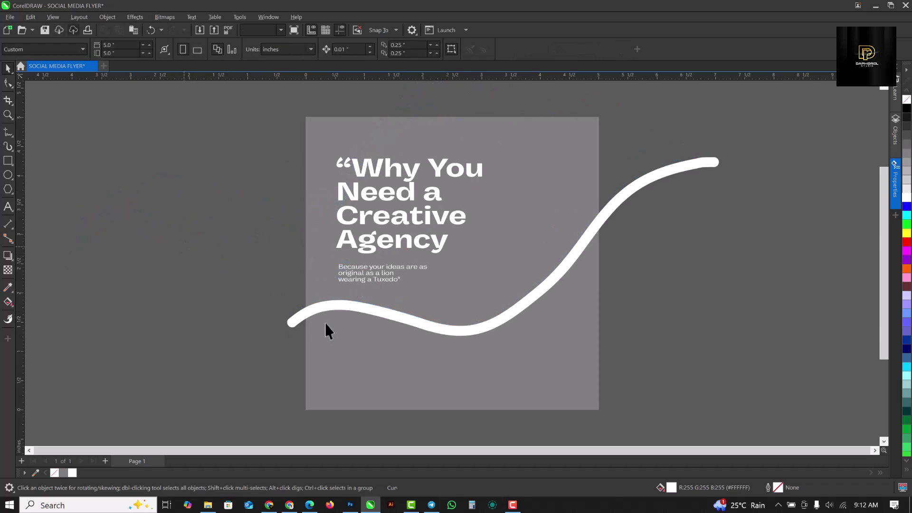
Step: Move the white wavy stroke off the page to the empty area on its right
{"action": "left_click", "coordinate": [360, 314]}
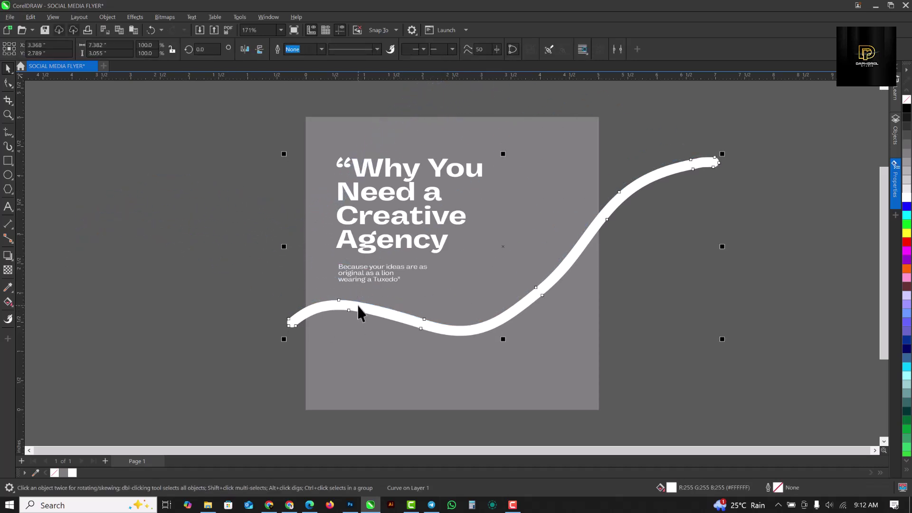
{"action": "scroll", "coordinate": [332, 267], "scroll_direction": "down", "scroll_amount": 1}
{"action": "left_click_drag", "start_coordinate": [356, 301], "coordinate": [646, 260]}
{"action": "scroll", "coordinate": [201, 220], "scroll_direction": "down", "scroll_amount": 1}
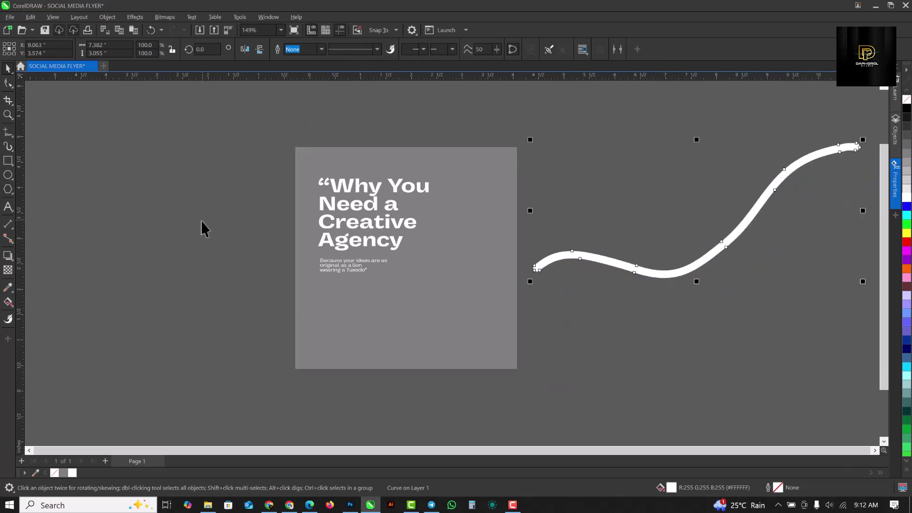
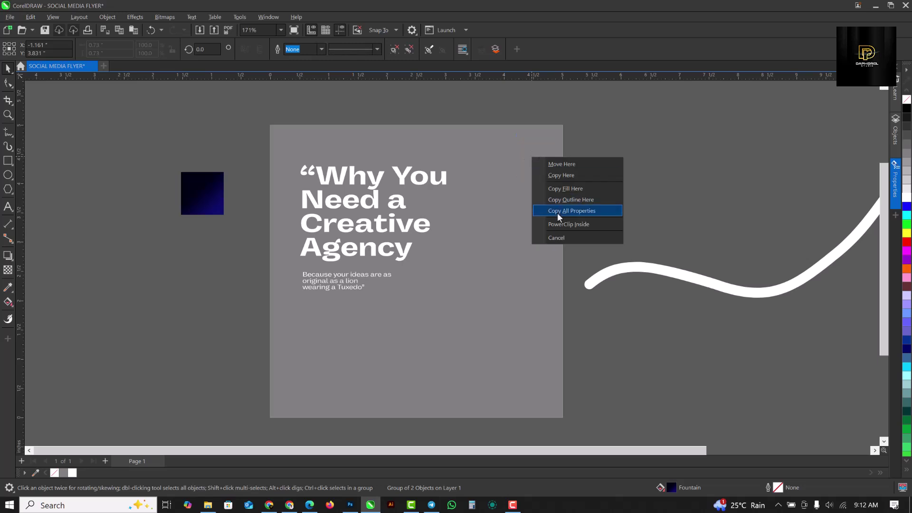
Step: Copy the dark blue fountain fill from the sample square onto the page-sized rectangle, and delete the sample
{"action": "left_click", "coordinate": [565, 189]}
{"action": "left_click_drag", "start_coordinate": [215, 188], "coordinate": [205, 156]}
{"action": "key", "text": "Delete"}
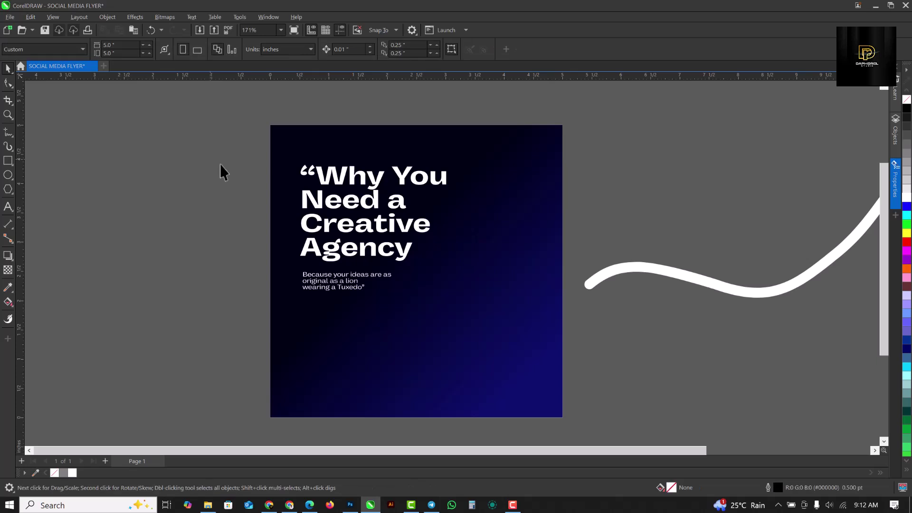
Step: Move the wavy stroke back across the flyer below the text and fill it with Sky Blue (#00CCFF)
{"action": "left_click", "coordinate": [654, 277]}
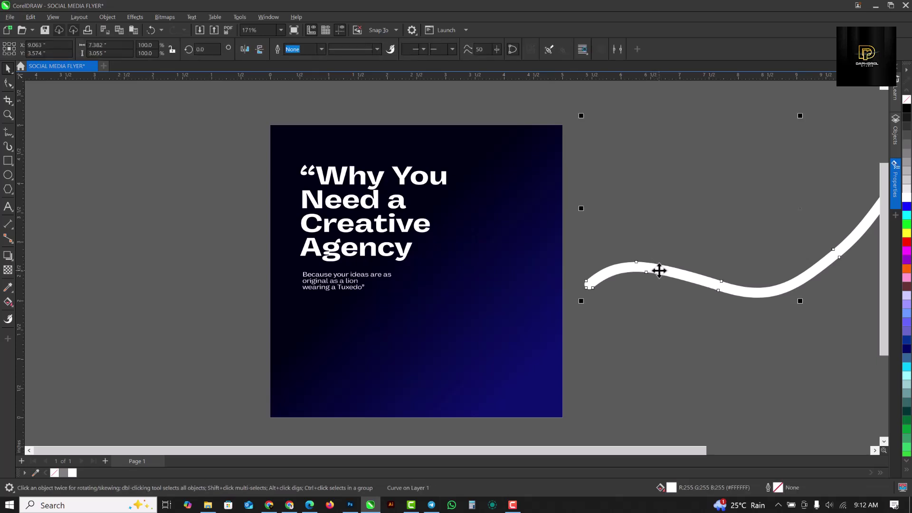
{"action": "left_click_drag", "start_coordinate": [659, 271], "coordinate": [311, 310]}
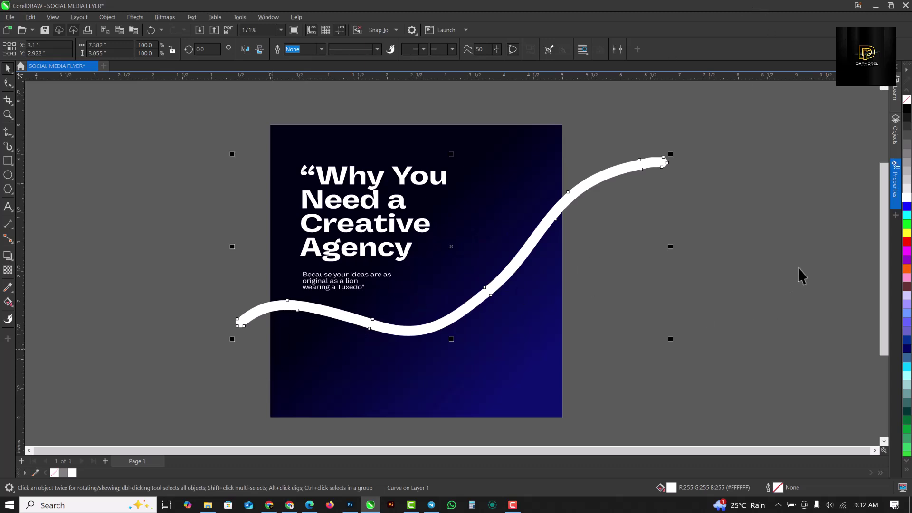
{"action": "left_click", "coordinate": [908, 216]}
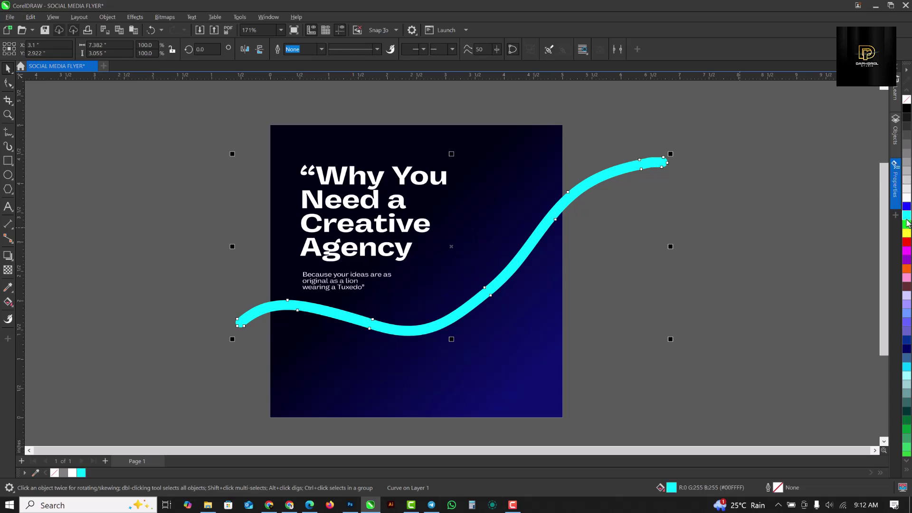
{"action": "left_click", "coordinate": [907, 369]}
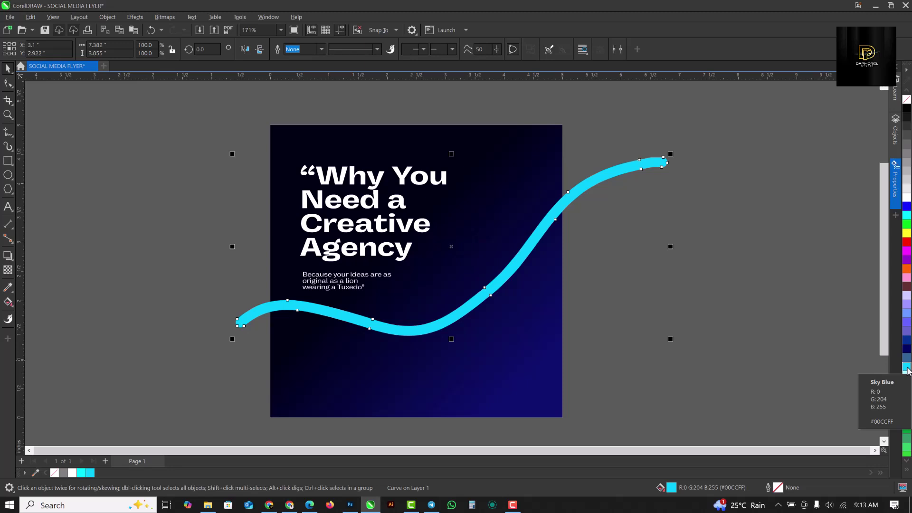
Step: Apply a linear fountain fill along the wavy stroke, running from sky blue at its left end to white toward the right
{"action": "left_click", "coordinate": [249, 312]}
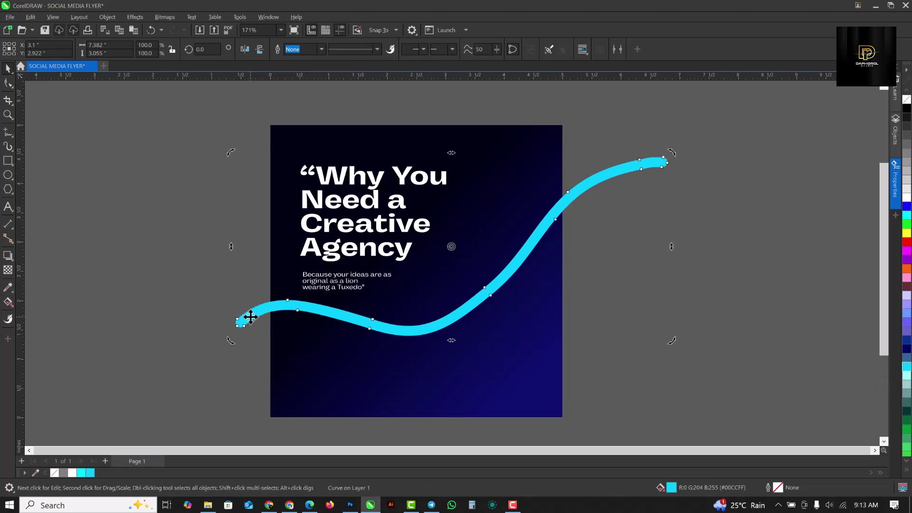
{"action": "key", "text": "g"}
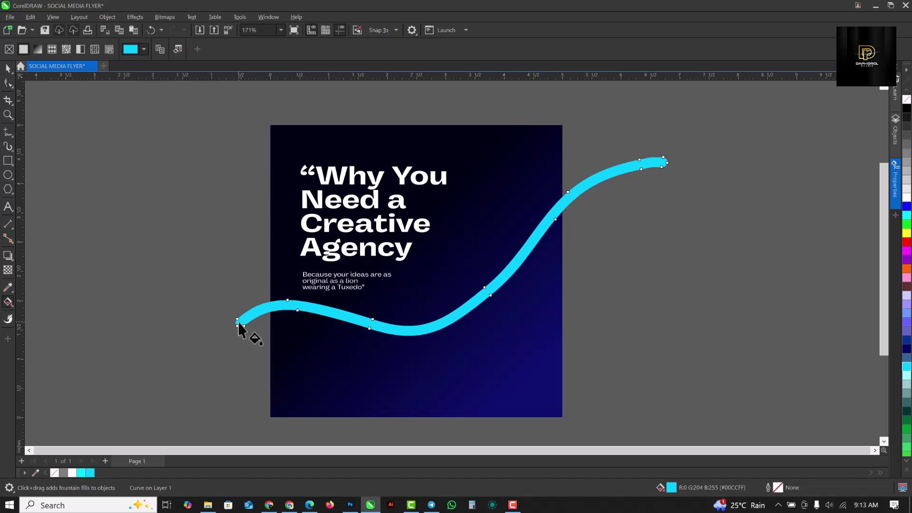
{"action": "left_click_drag", "start_coordinate": [237, 322], "coordinate": [554, 245]}
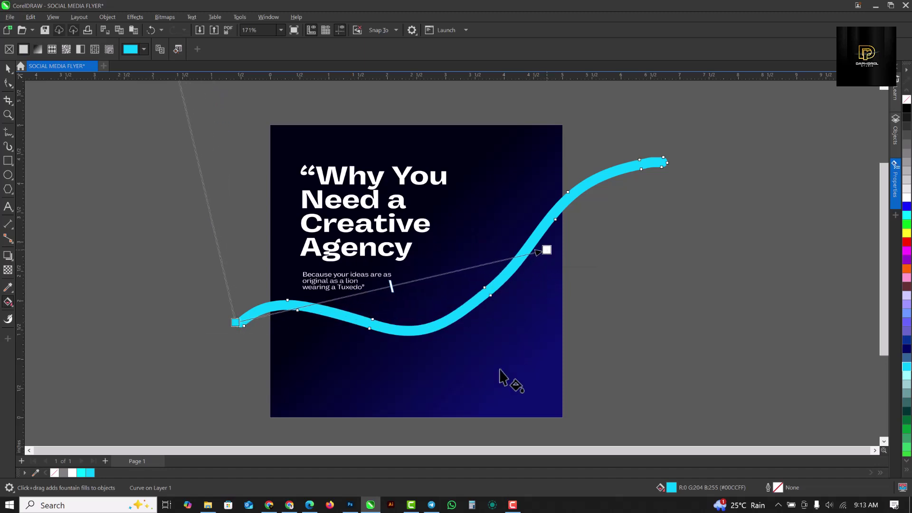
{"action": "key", "text": "space"}
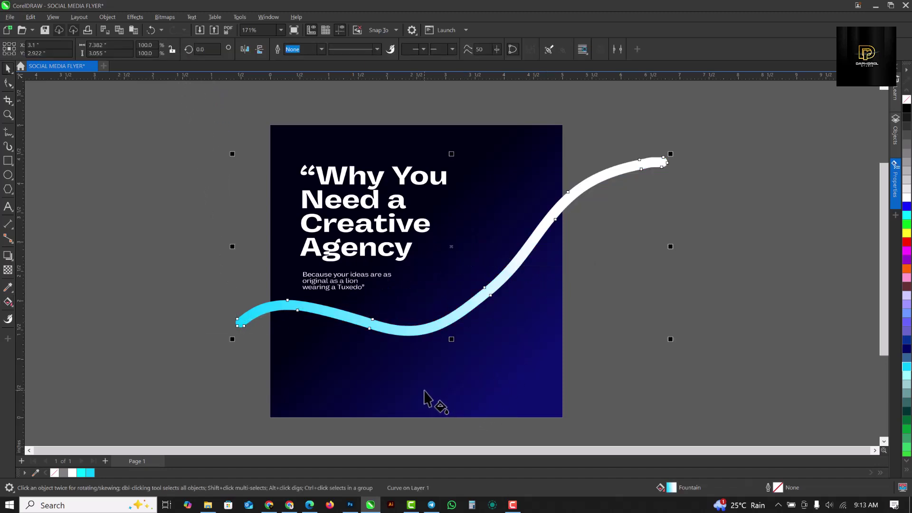
{"action": "left_click", "coordinate": [730, 181]}
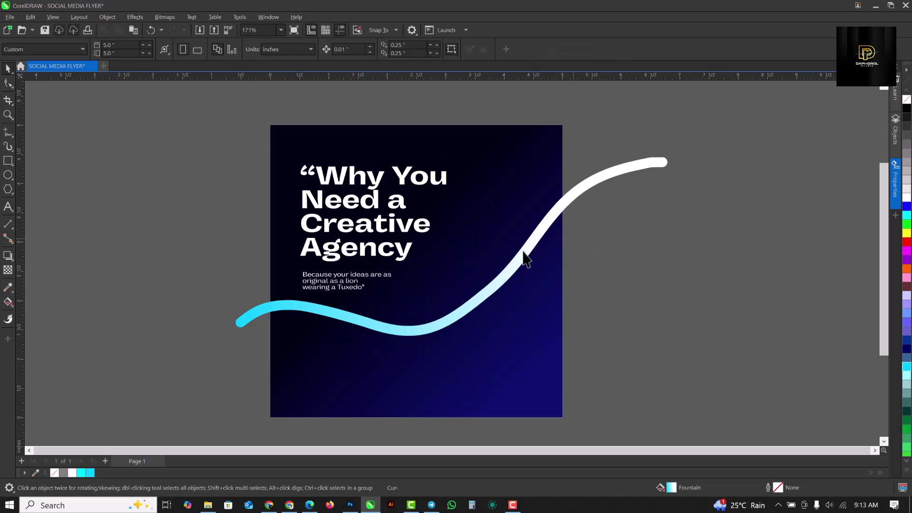
Step: Move the gradient stroke beside the page and PowerClip it inside the dark blue background rectangle
{"action": "left_click", "coordinate": [503, 282]}
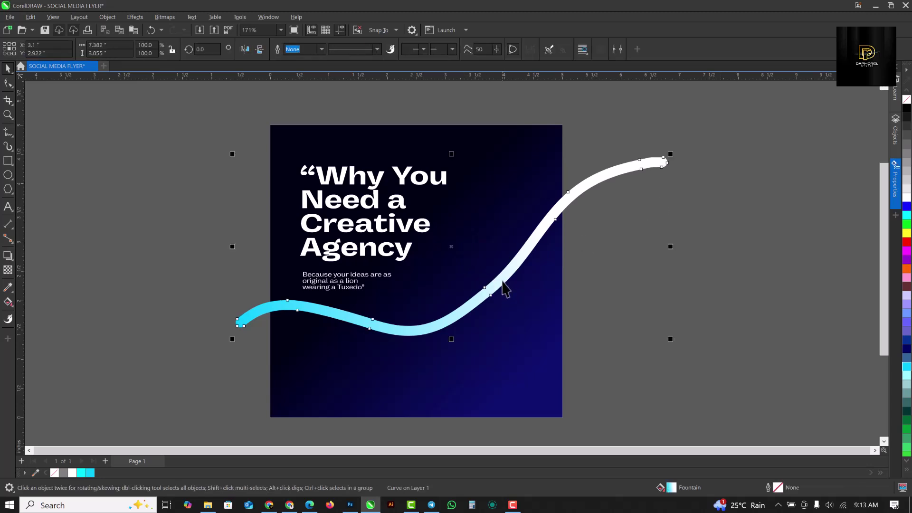
{"action": "mouse_move", "coordinate": [503, 284]}
{"action": "left_mouse_down"}
{"action": "mouse_move", "coordinate": [817, 230]}
{"action": "mouse_move", "coordinate": [843, 198]}
{"action": "left_mouse_up"}
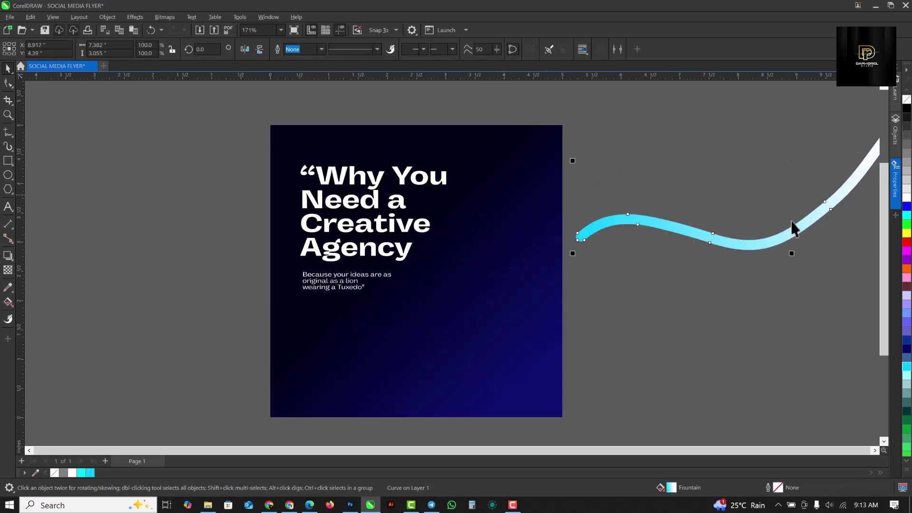
{"action": "right_click", "coordinate": [738, 245]}
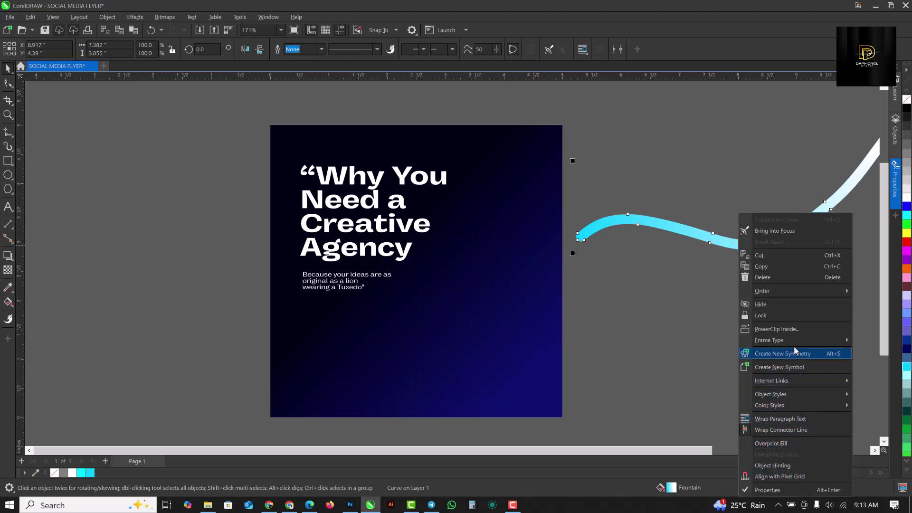
{"action": "left_click", "coordinate": [794, 328]}
{"action": "left_click", "coordinate": [460, 346]}
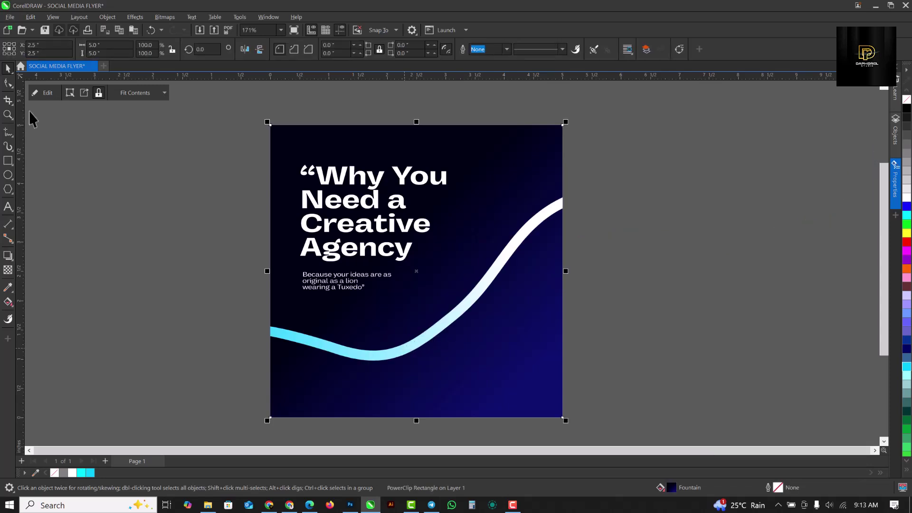
Step: Edit the PowerClip contents to shift the wavy stroke up and right so it runs just below the text, and finish editing
{"action": "left_click", "coordinate": [44, 97]}
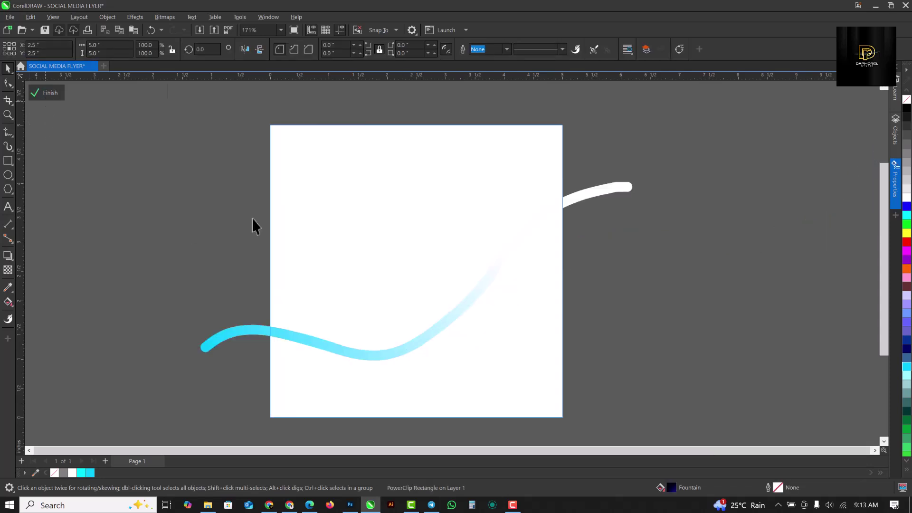
{"action": "left_click", "coordinate": [386, 355]}
{"action": "left_click_drag", "start_coordinate": [387, 357], "coordinate": [432, 327]}
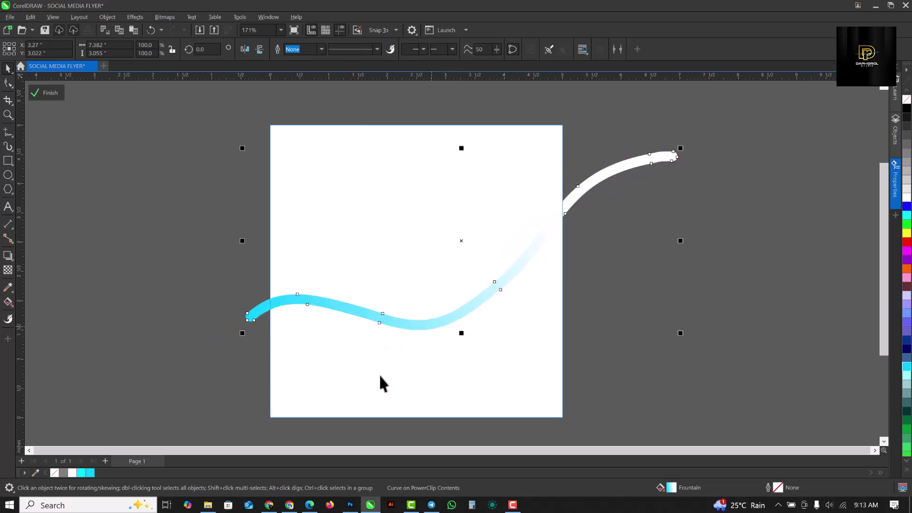
{"action": "left_click", "coordinate": [47, 93]}
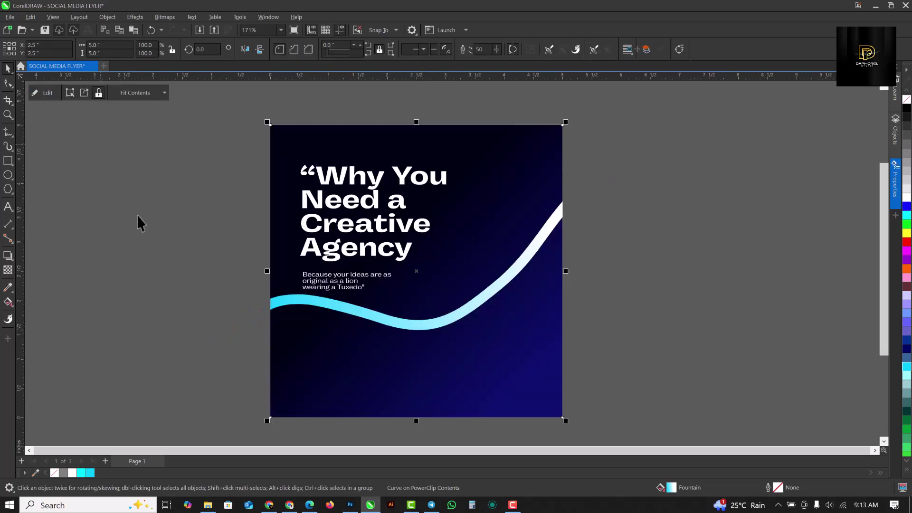
{"action": "double_click", "coordinate": [419, 326]}
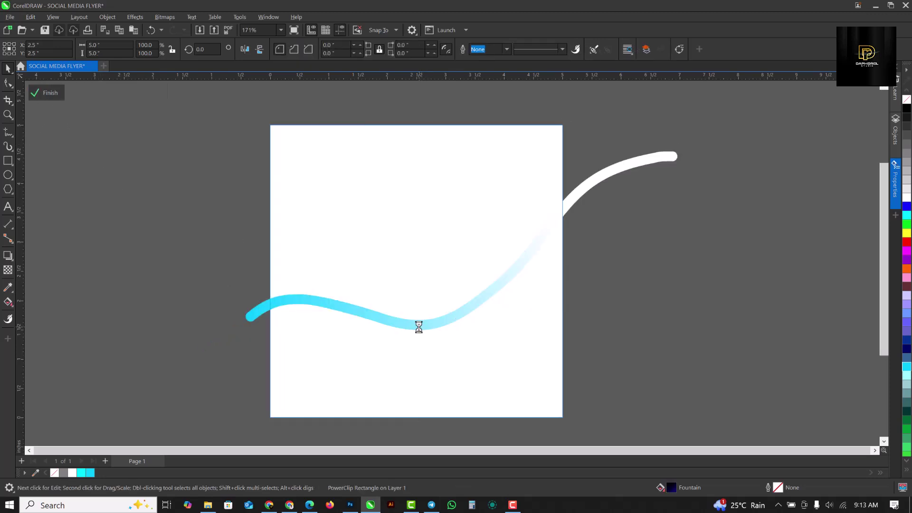
{"action": "mouse_move", "coordinate": [419, 327]}
{"action": "left_mouse_down"}
{"action": "mouse_move", "coordinate": [424, 344]}
{"action": "mouse_move", "coordinate": [421, 337]}
{"action": "left_mouse_up"}
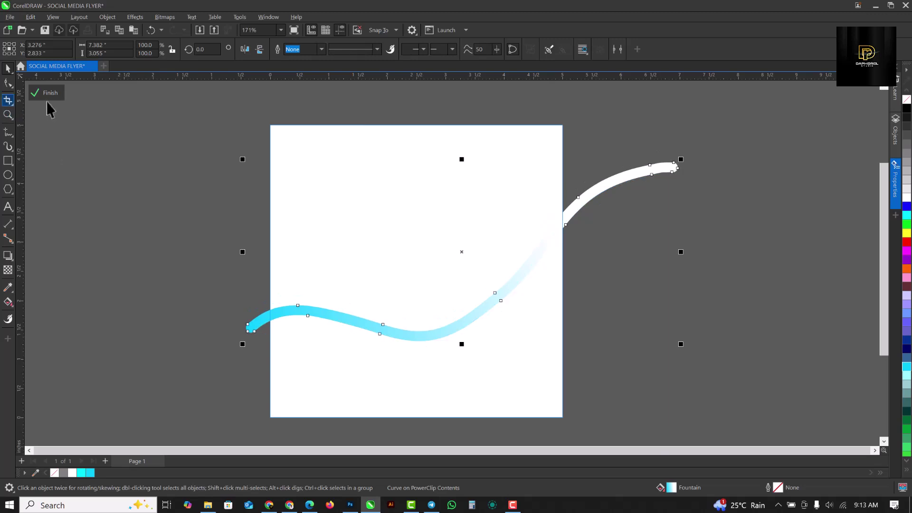
{"action": "left_click", "coordinate": [47, 93]}
{"action": "left_click", "coordinate": [93, 248]}
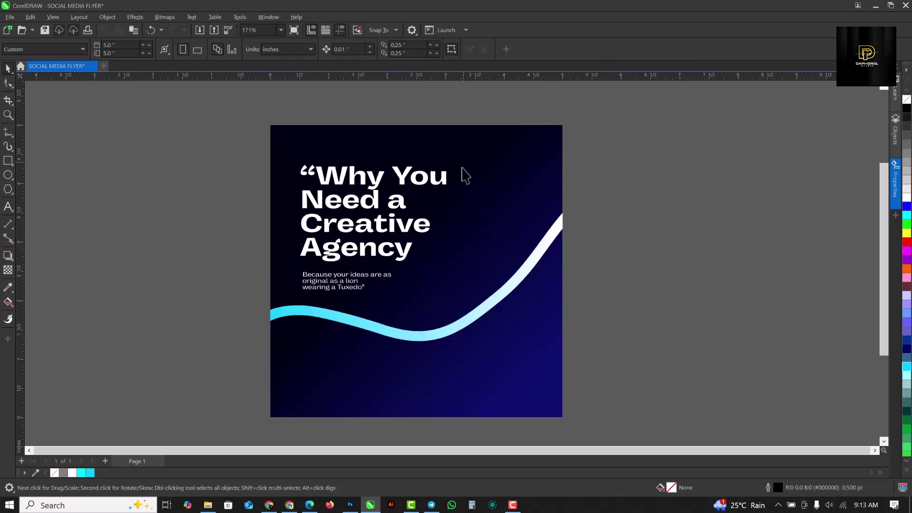
Step: Place a duplicate of the headline text group in the empty area to the right of the flyer
{"action": "left_click", "coordinate": [359, 181]}
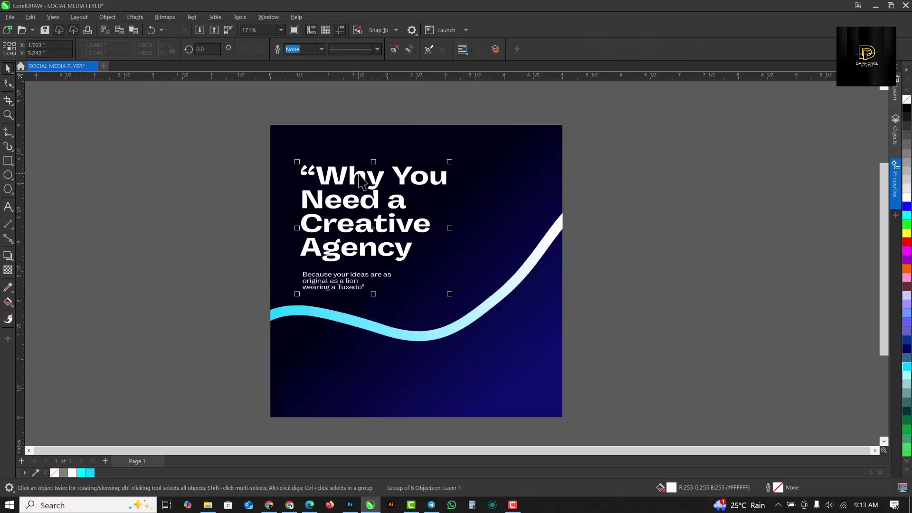
{"action": "left_click_drag", "start_coordinate": [360, 180], "coordinate": [702, 175]}
{"action": "right_click", "coordinate": [701, 175]}
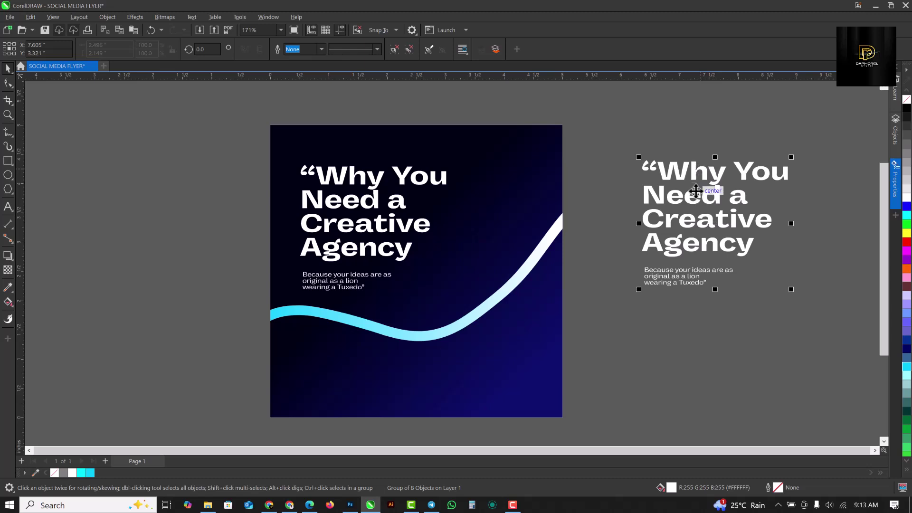
{"action": "left_click", "coordinate": [693, 174]}
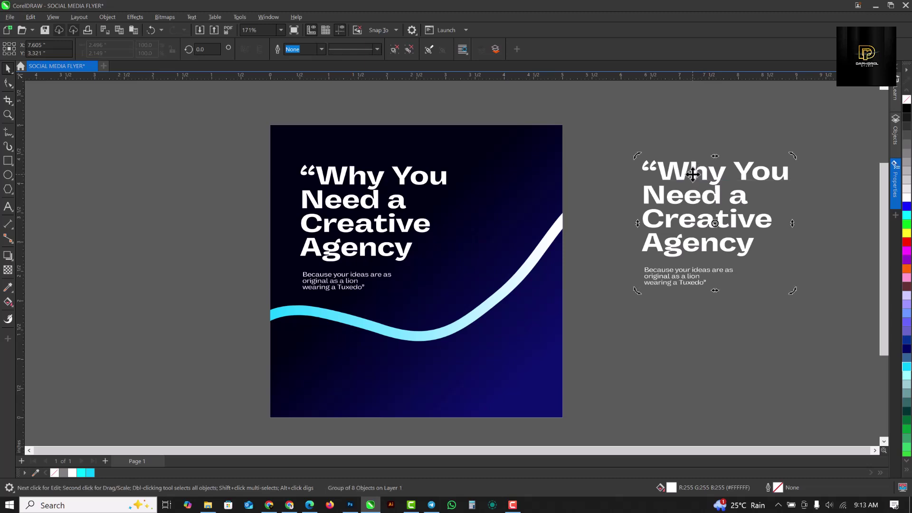
{"action": "left_click", "coordinate": [161, 16]}
{"action": "left_click", "coordinate": [741, 227]}
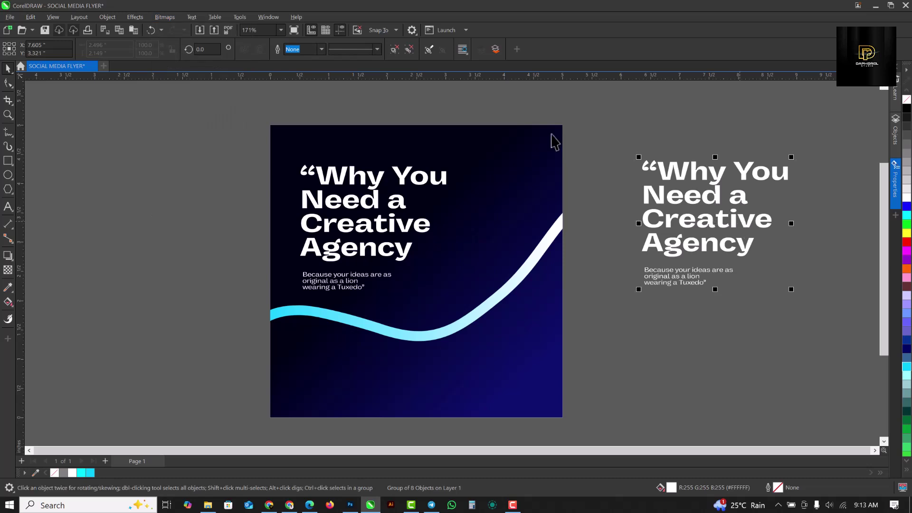
Step: Weld the duplicated headline text into one curve and convert it to a 300 dpi RGB bitmap with a transparent background
{"action": "left_click_drag", "start_coordinate": [615, 133], "coordinate": [804, 314]}
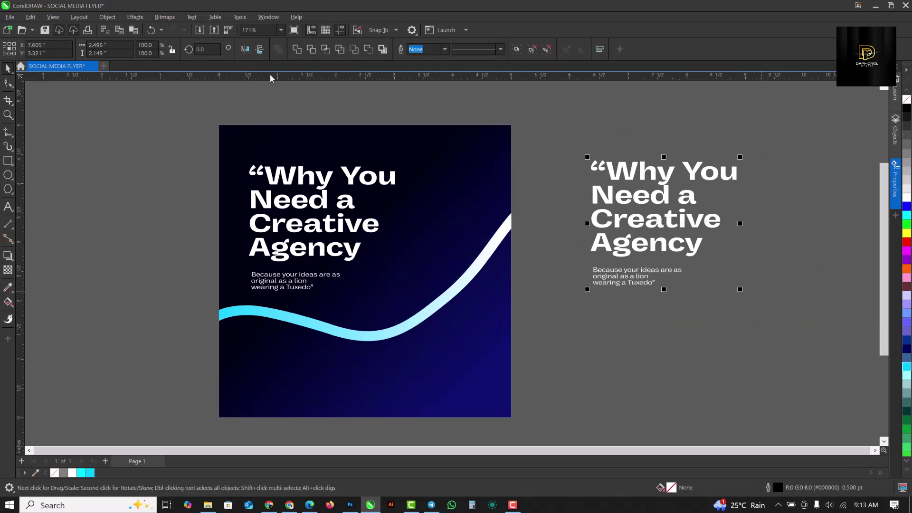
{"action": "left_click", "coordinate": [296, 49]}
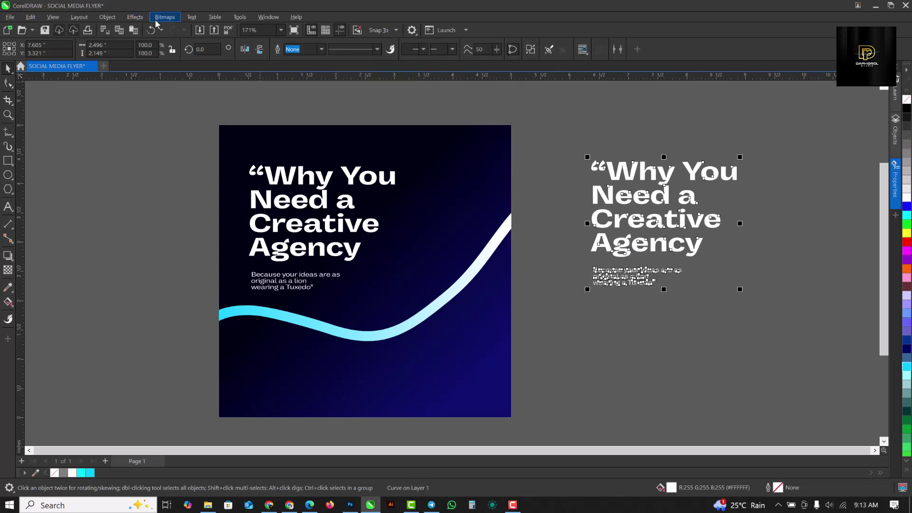
{"action": "left_click", "coordinate": [135, 16]}
{"action": "left_click", "coordinate": [266, 175]}
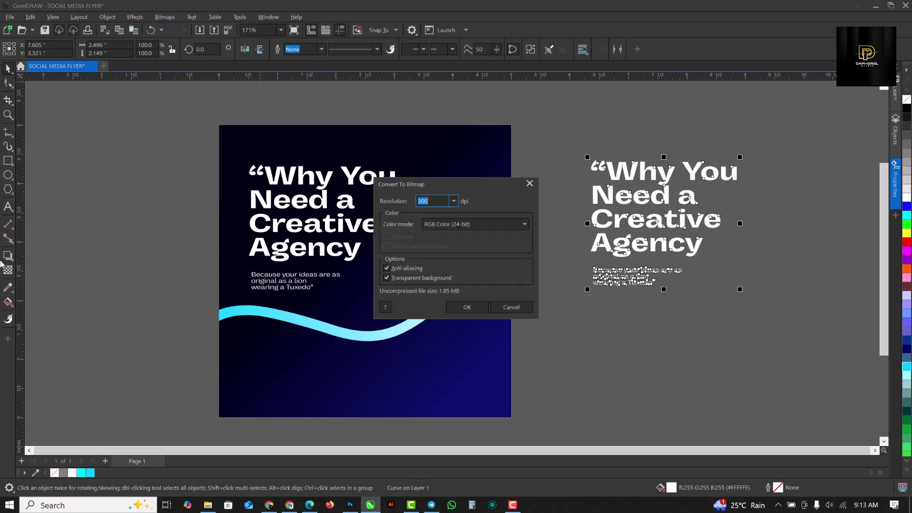
{"action": "left_click", "coordinate": [468, 308]}
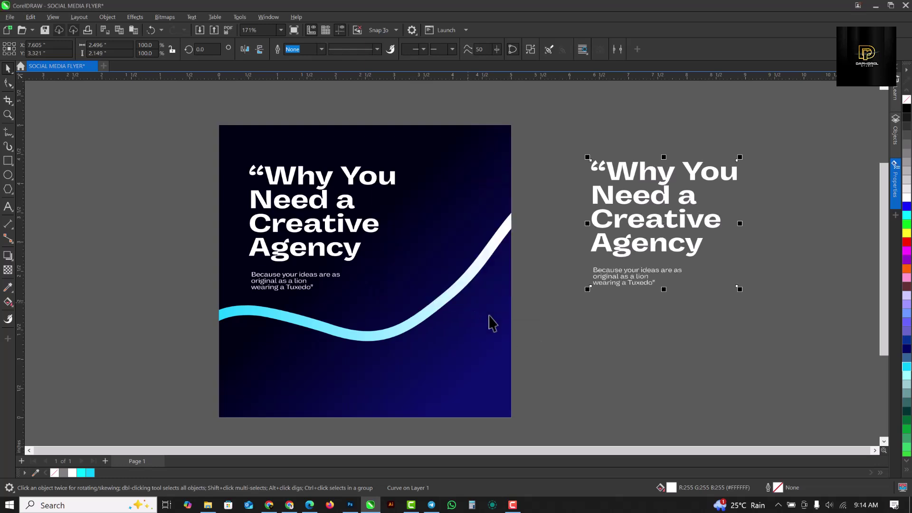
Step: Apply a uniform transparency of 92 to the headline bitmap beside the flyer
{"action": "left_click", "coordinate": [8, 272]}
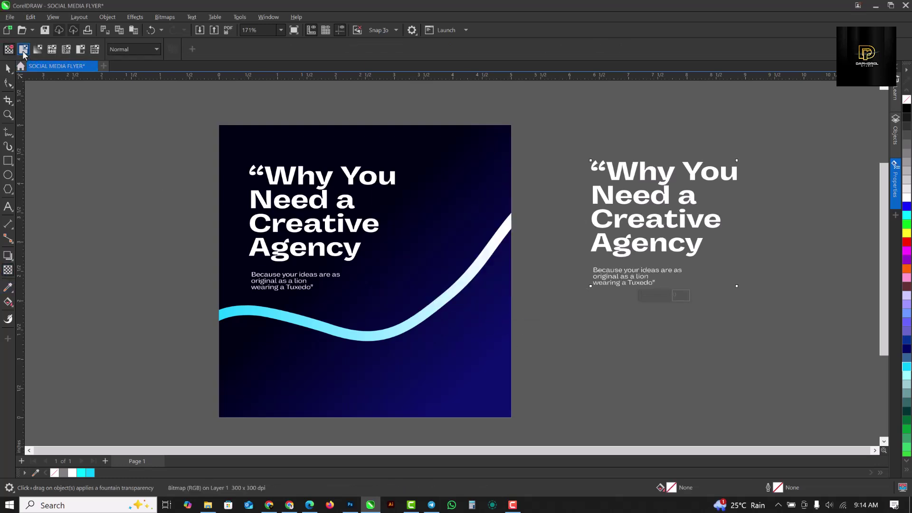
{"action": "left_click", "coordinate": [23, 50]}
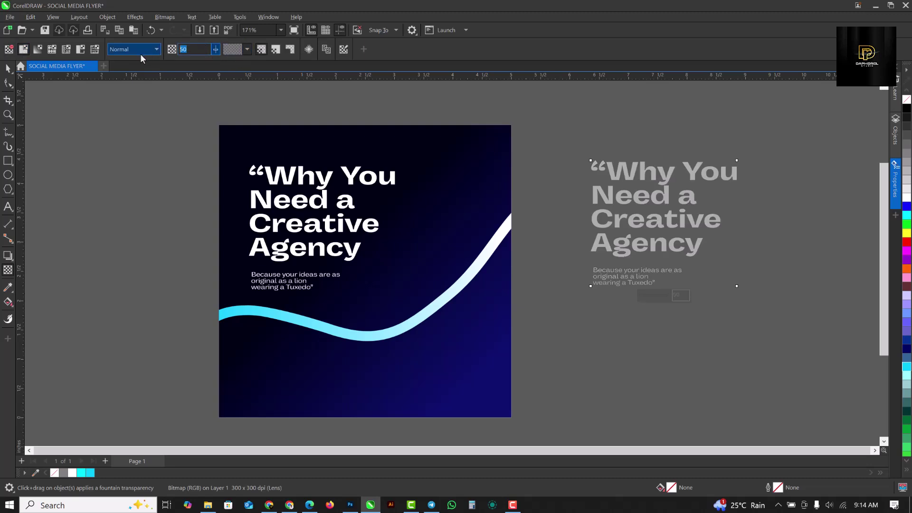
{"action": "type", "text": "92"}
{"action": "key", "text": "Return"}
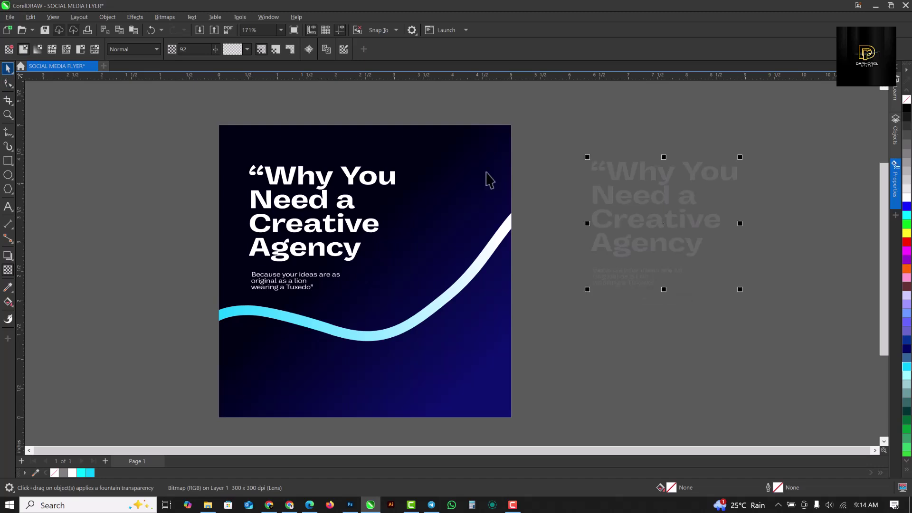
Step: Move the faded headline bitmap over the flyer's right edge and enlarge it to about 4.45 by 3.83 inches, starting at the flyer's top
{"action": "key", "text": "space"}
{"action": "left_click_drag", "start_coordinate": [691, 201], "coordinate": [533, 211]}
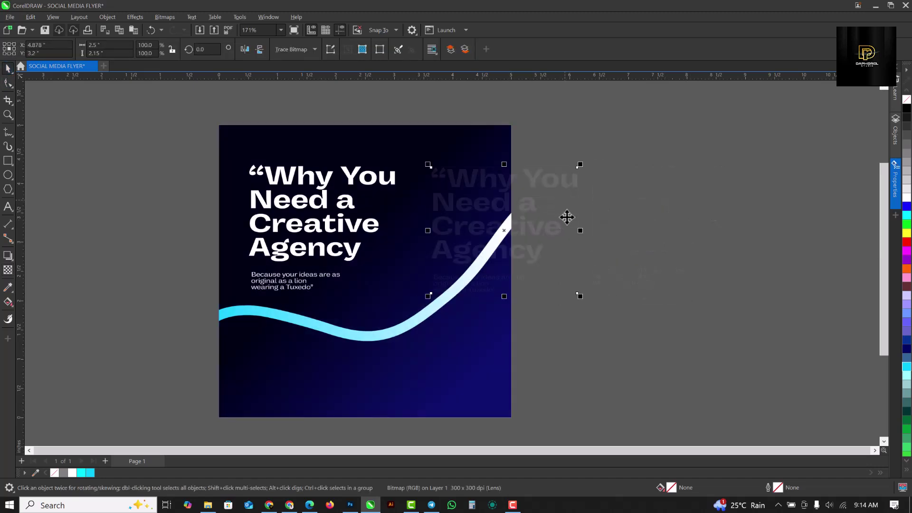
{"action": "left_click_drag", "start_coordinate": [580, 298], "coordinate": [685, 430]}
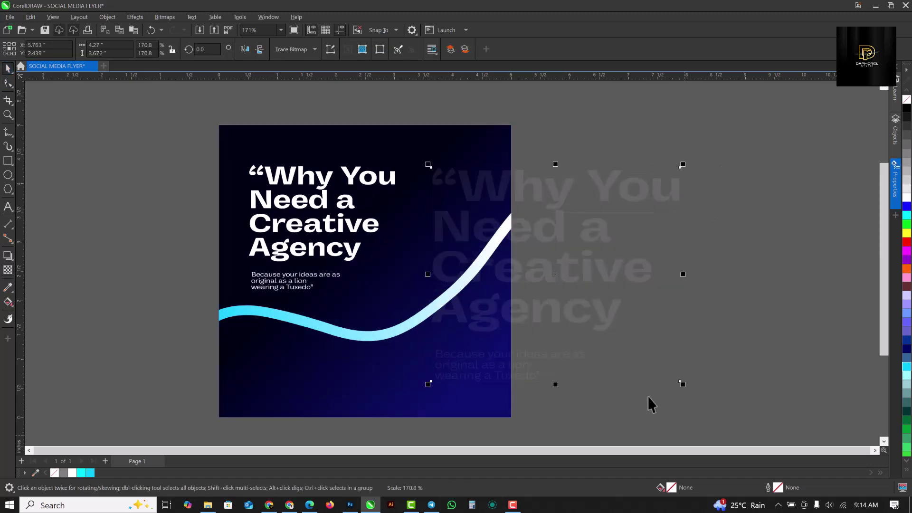
{"action": "left_click_drag", "start_coordinate": [625, 341], "coordinate": [623, 303]}
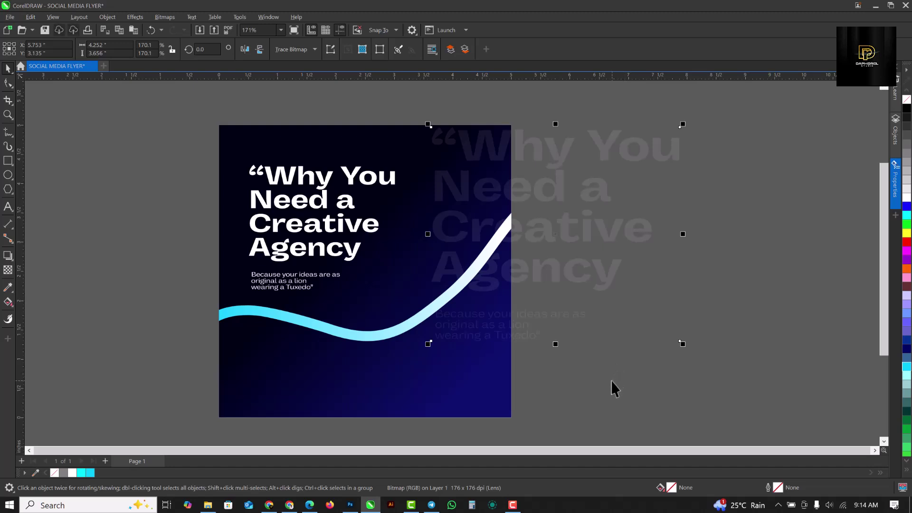
{"action": "left_click_drag", "start_coordinate": [684, 347], "coordinate": [696, 357]}
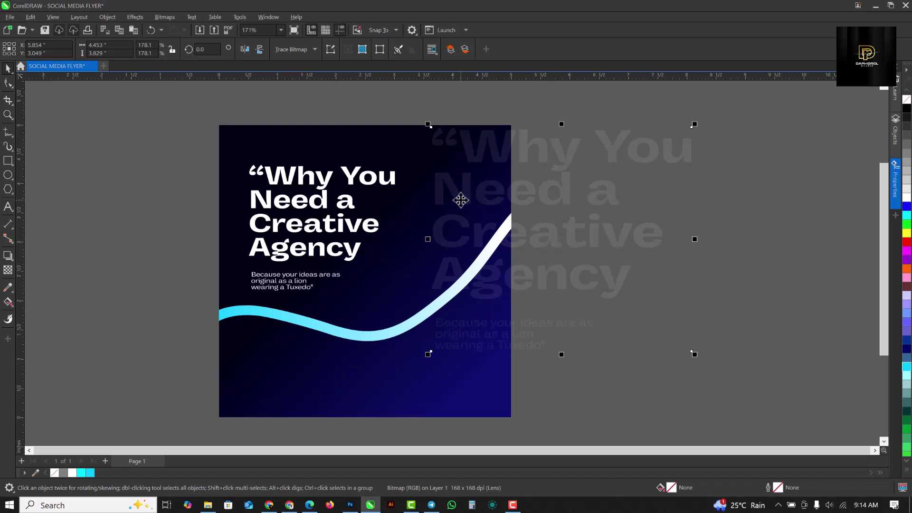
Step: Cut the faded headline bitmap and paste it into the background's PowerClip, behind the wavy stroke, and finish editing
{"action": "key", "text": "Delete"}
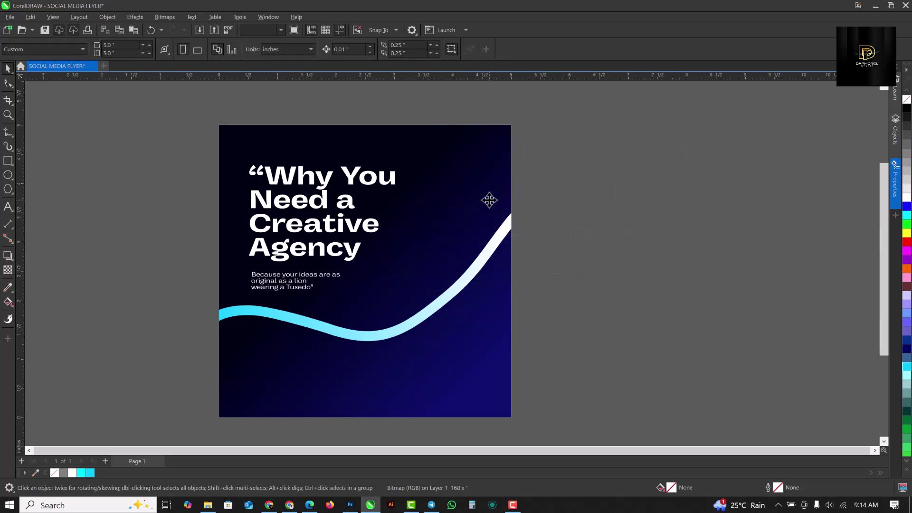
{"action": "double_click", "coordinate": [460, 187]}
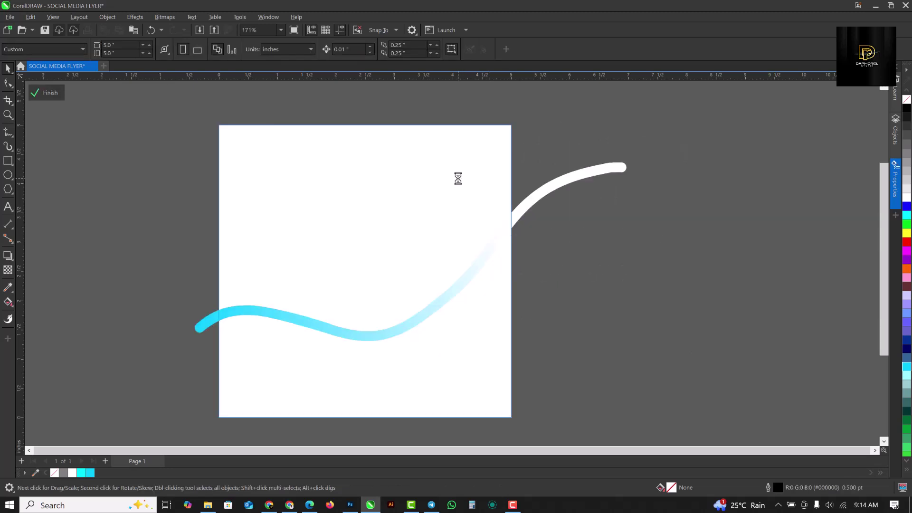
{"action": "left_click", "coordinate": [284, 318]}
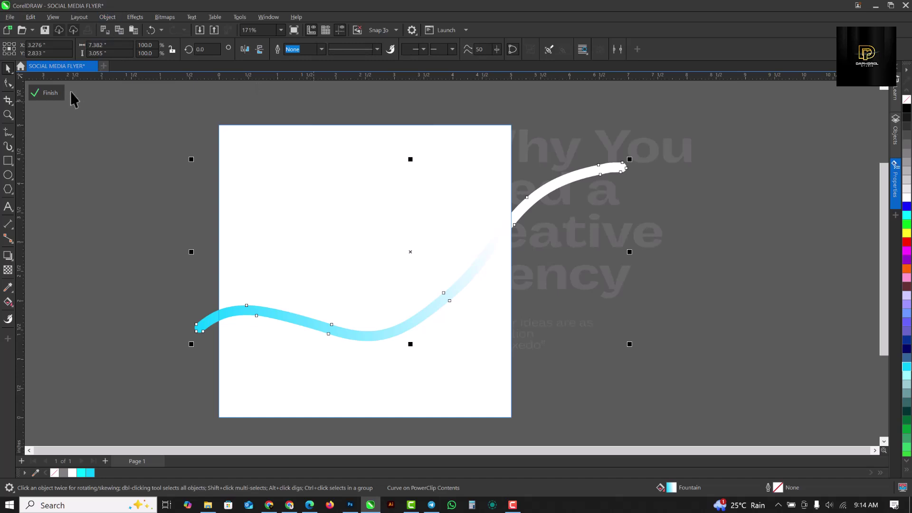
{"action": "left_click", "coordinate": [47, 94]}
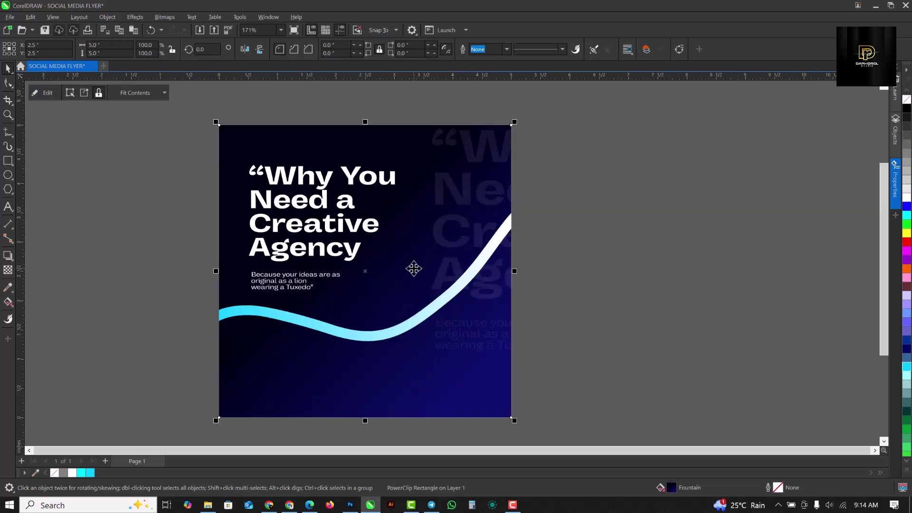
{"action": "key", "text": "Escape"}
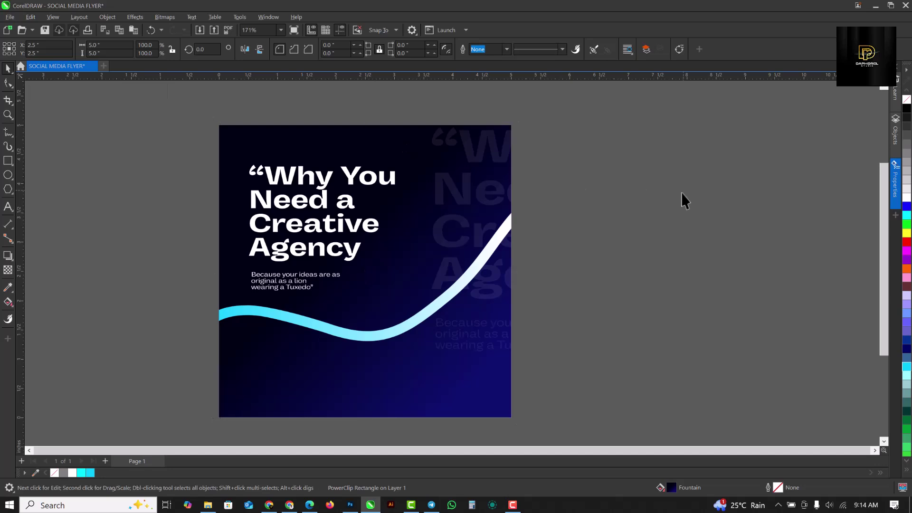
{"action": "left_click", "coordinate": [681, 193]}
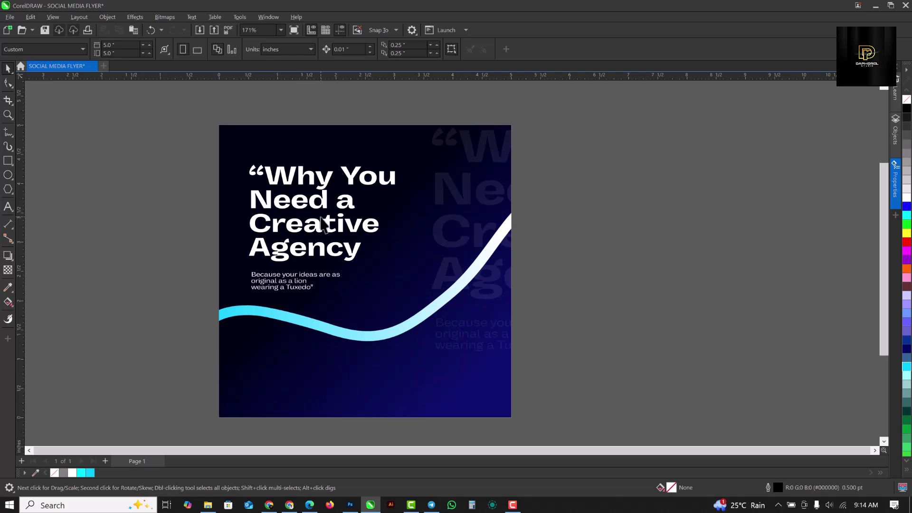
Step: Import the LION image from the CREATIVE AGENCY folder into the flyer document
{"action": "left_click", "coordinate": [208, 504]}
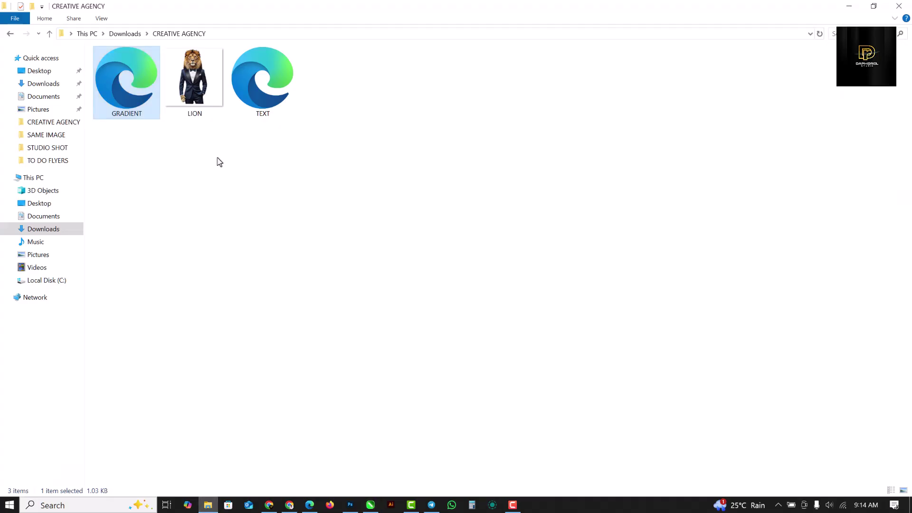
{"action": "left_click", "coordinate": [194, 76]}
{"action": "left_click_drag", "start_coordinate": [194, 76], "coordinate": [657, 243]}
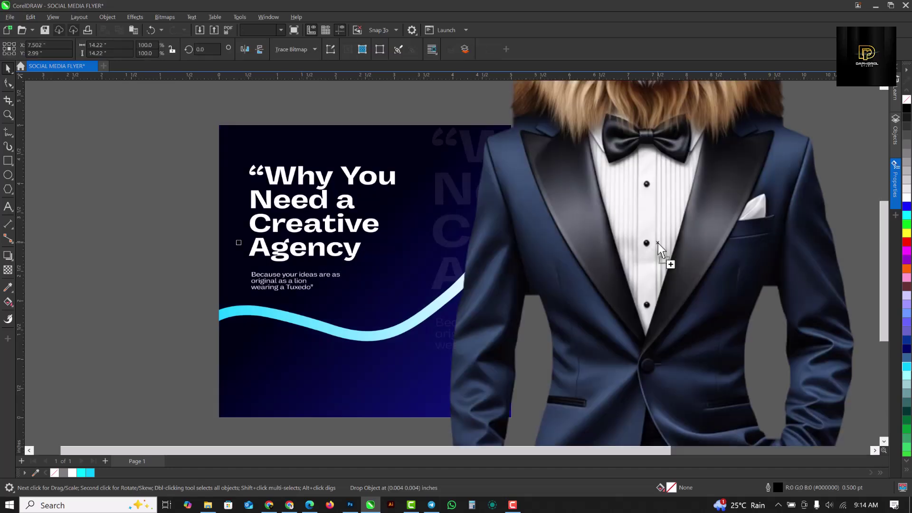
{"action": "scroll", "coordinate": [505, 230], "scroll_direction": "down", "scroll_amount": 2}
{"action": "scroll", "coordinate": [581, 184], "scroll_direction": "down", "scroll_amount": 2}
Step: Scale the lion image down to 40% and place it over the flyer's lower right area, with the legs extending below the page
{"action": "left_click_drag", "start_coordinate": [597, 159], "coordinate": [557, 241]}
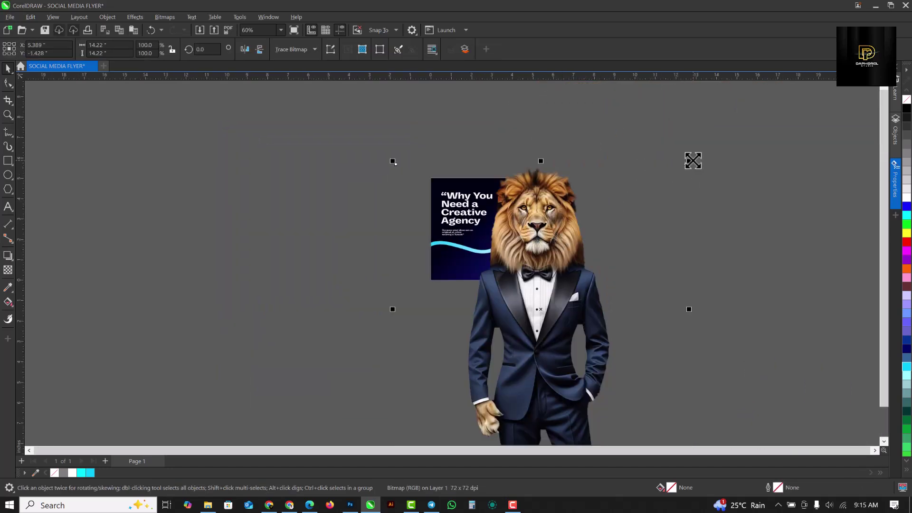
{"action": "left_click_drag", "start_coordinate": [689, 161], "coordinate": [621, 230]}
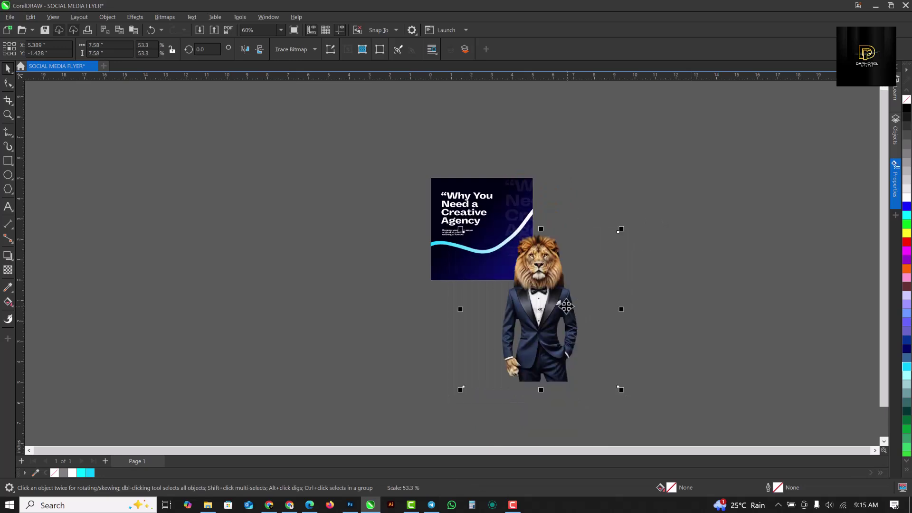
{"action": "scroll", "coordinate": [565, 286], "scroll_direction": "up", "scroll_amount": 3}
{"action": "left_click_drag", "start_coordinate": [696, 154], "coordinate": [520, 294]}
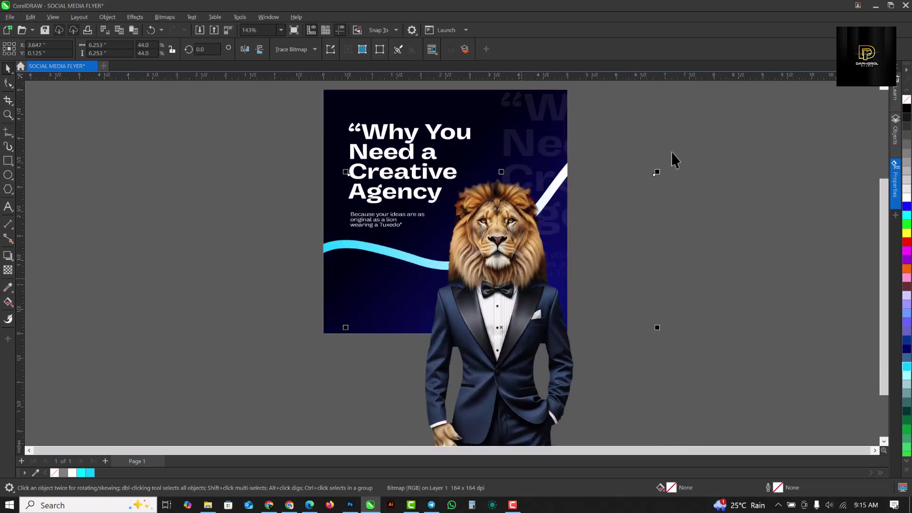
{"action": "left_click_drag", "start_coordinate": [657, 172], "coordinate": [638, 171]}
{"action": "left_click", "coordinate": [625, 207]}
{"action": "left_click", "coordinate": [597, 228]}
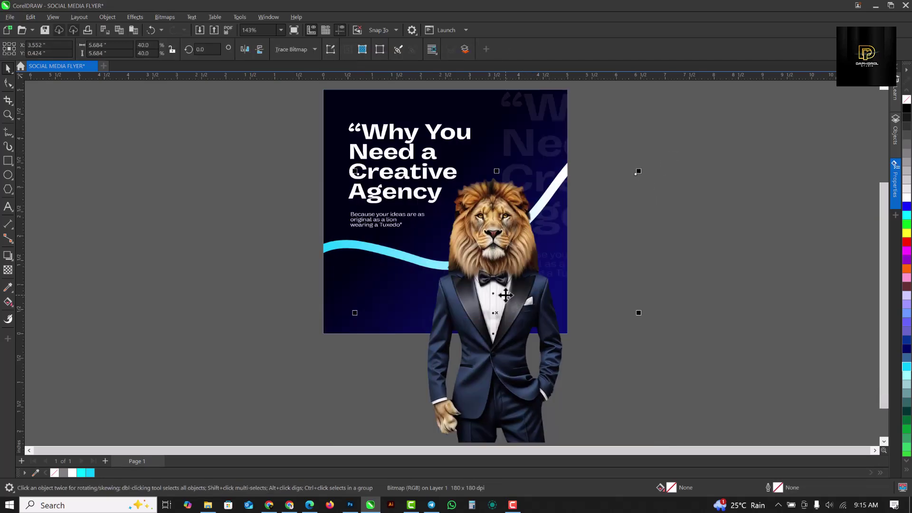
Step: Crop the lion image along the flyer's bottom edge, keeping only the head and upper torso
{"action": "left_click", "coordinate": [8, 100]}
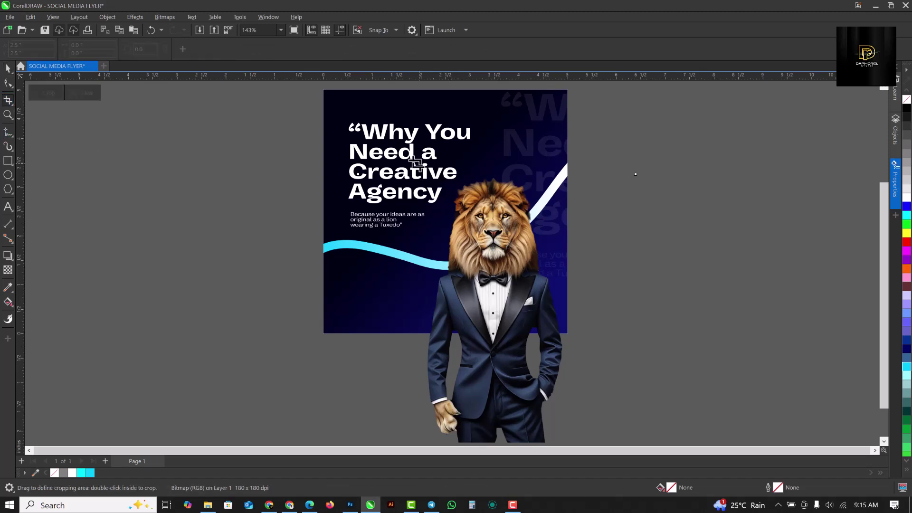
{"action": "left_click_drag", "start_coordinate": [423, 161], "coordinate": [566, 331]}
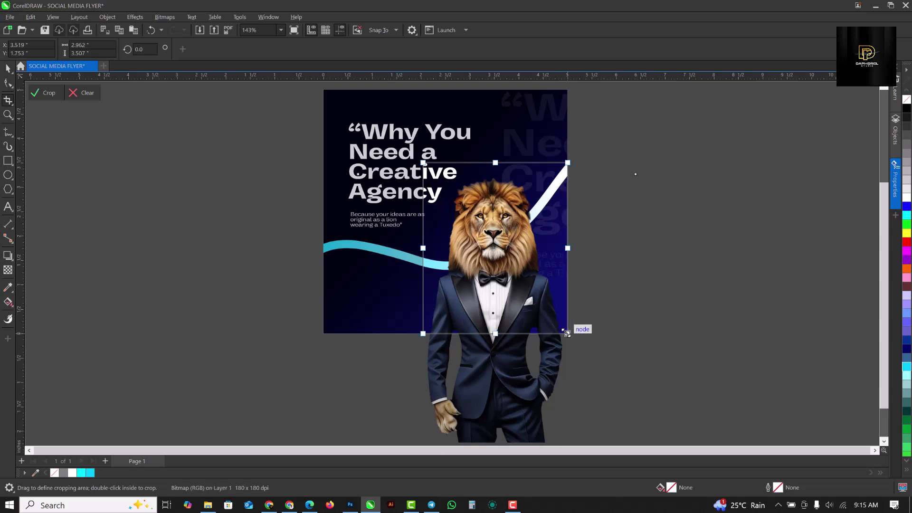
{"action": "double_click", "coordinate": [546, 315]}
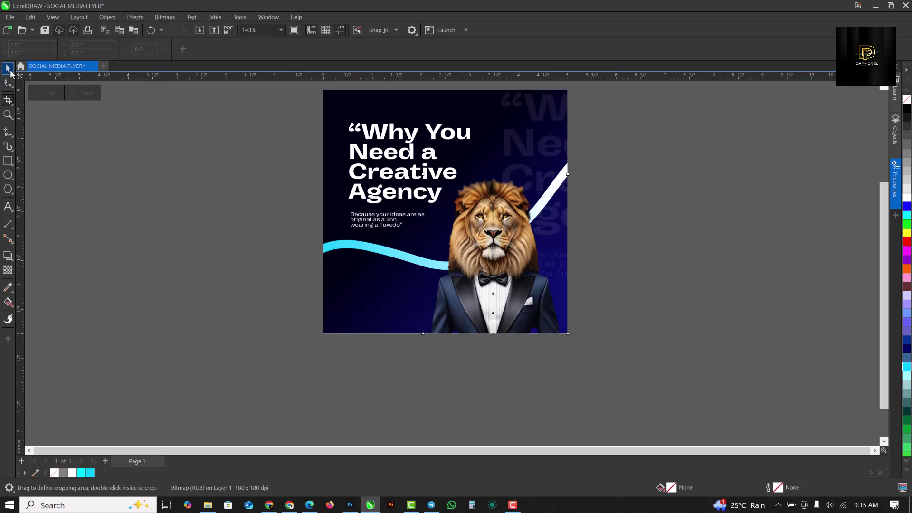
{"action": "left_click", "coordinate": [9, 69]}
Step: Shift the cropped lion slightly to the right on the flyer, keeping it aligned with the bottom edge
{"action": "scroll", "coordinate": [497, 199], "scroll_direction": "up", "scroll_amount": 3}
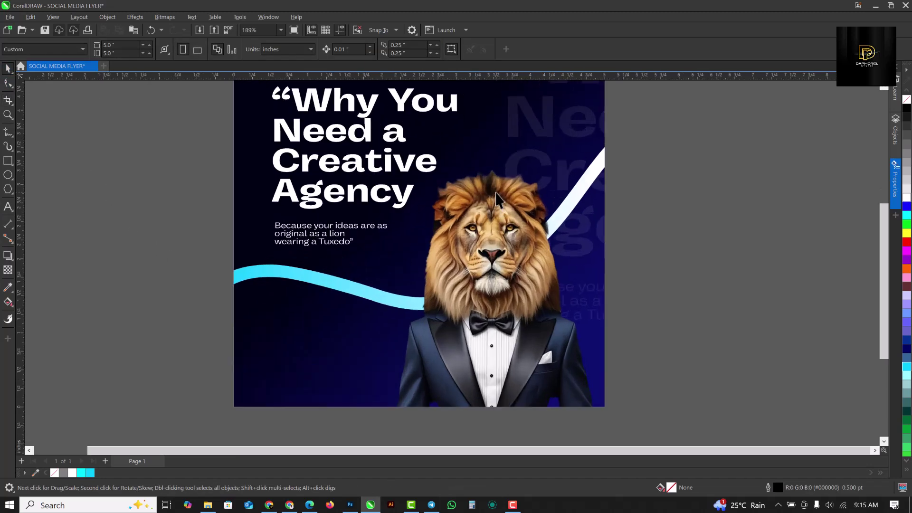
{"action": "scroll", "coordinate": [497, 200], "scroll_direction": "up", "scroll_amount": 1}
{"action": "left_click", "coordinate": [502, 281]}
{"action": "left_click_drag", "start_coordinate": [494, 279], "coordinate": [500, 280]}
{"action": "scroll", "coordinate": [501, 280], "scroll_direction": "down", "scroll_amount": 1}
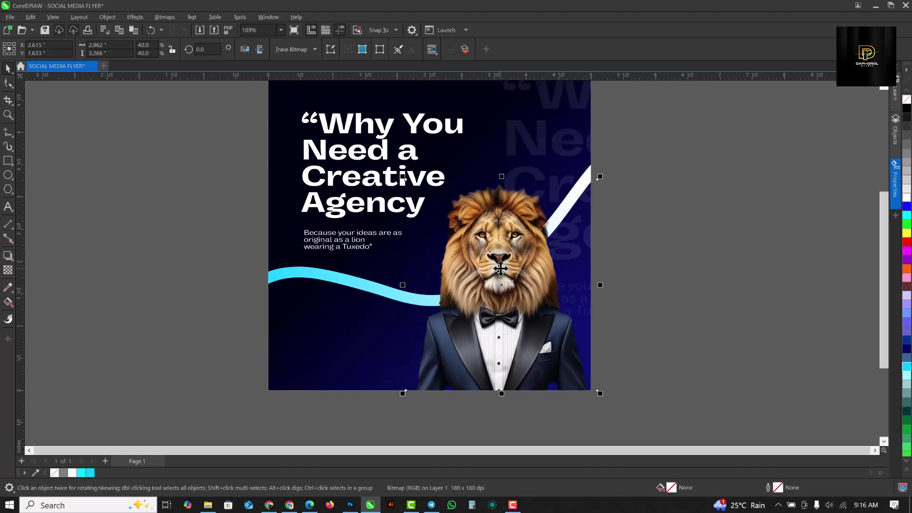
{"action": "scroll", "coordinate": [501, 269], "scroll_direction": "up", "scroll_amount": 1}
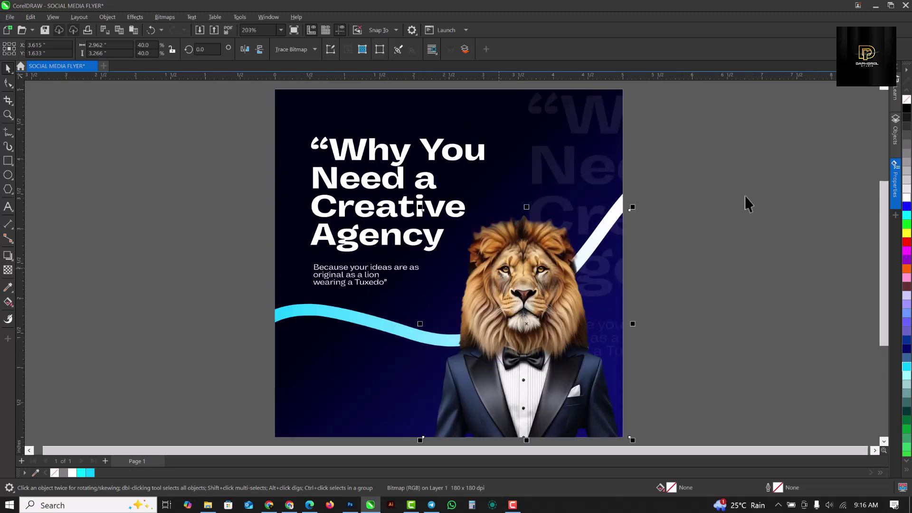
{"action": "left_click", "coordinate": [747, 214]}
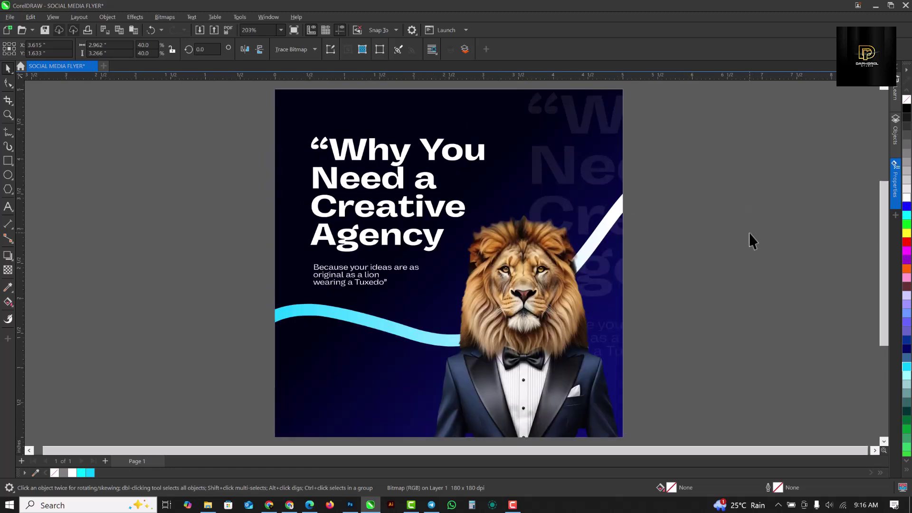
Step: Edit the background's PowerClip contents to move the wavy stroke down by about a quarter inch, and finish editing
{"action": "left_click", "coordinate": [340, 317]}
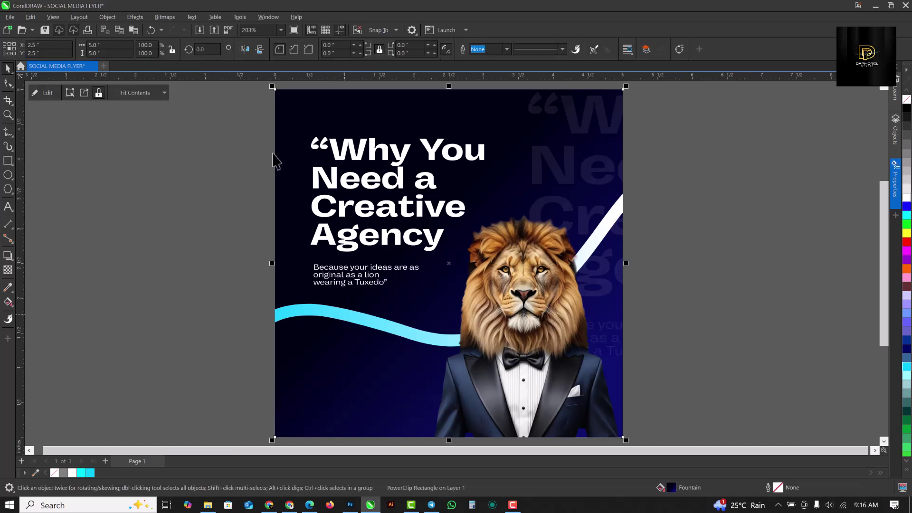
{"action": "left_click", "coordinate": [288, 131], "text": "ctrl"}
{"action": "left_click", "coordinate": [329, 312]}
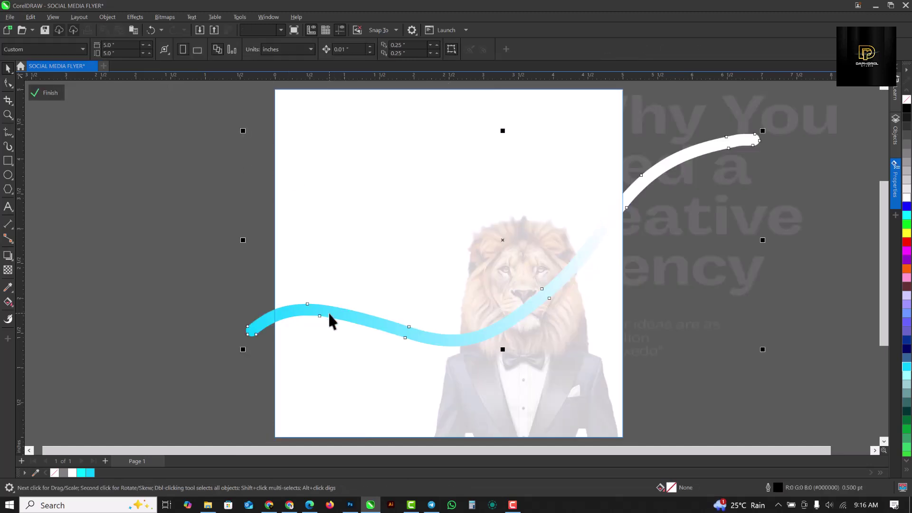
{"action": "left_click_drag", "start_coordinate": [327, 312], "coordinate": [331, 339]}
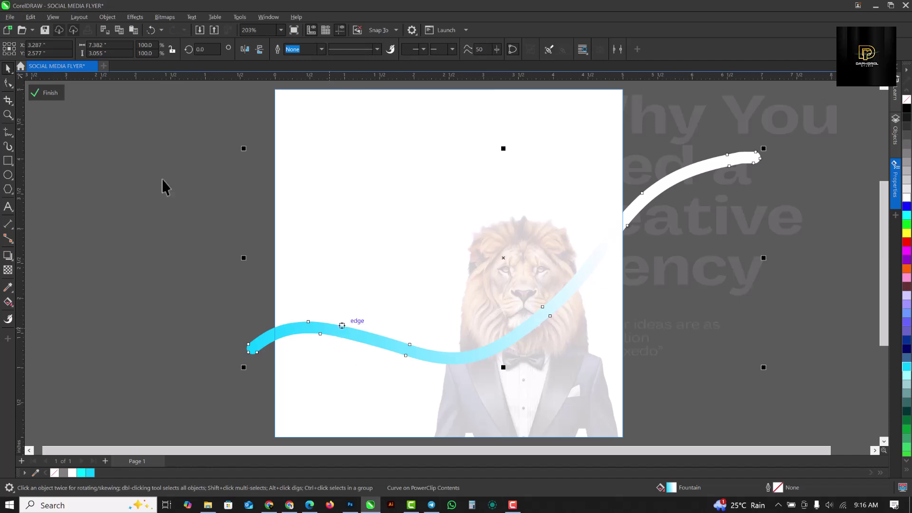
{"action": "left_click", "coordinate": [48, 93]}
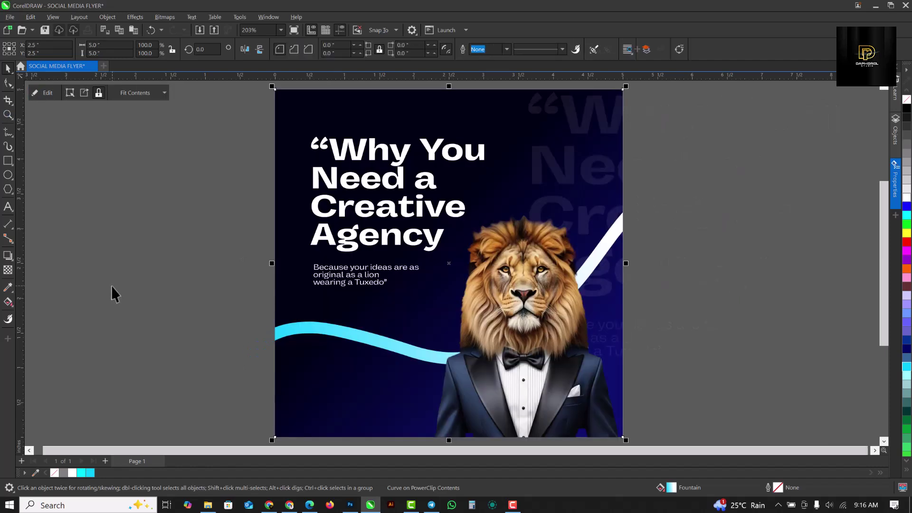
{"action": "left_click", "coordinate": [111, 286]}
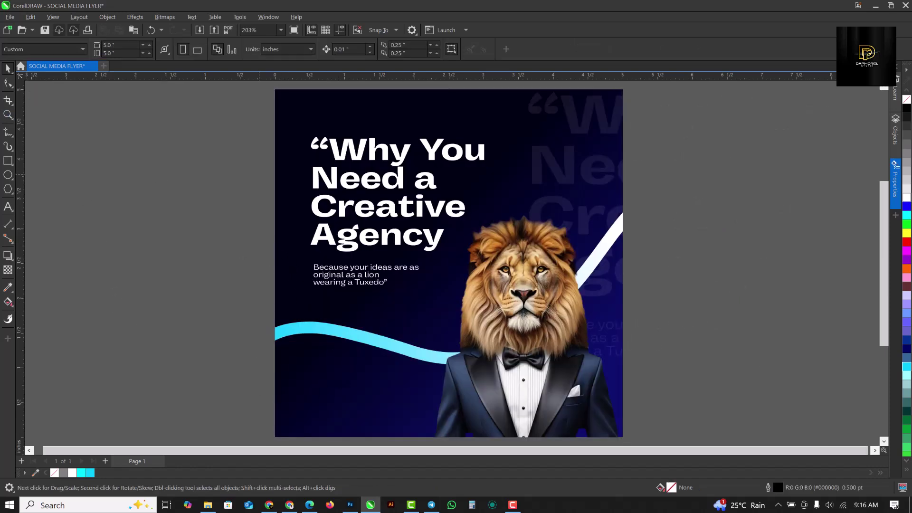
Step: Draw a rectangle about 1.25 by 0.29 inches below the wavy stroke near the flyer's lower left and fill it sky blue
{"action": "left_click", "coordinate": [7, 162]}
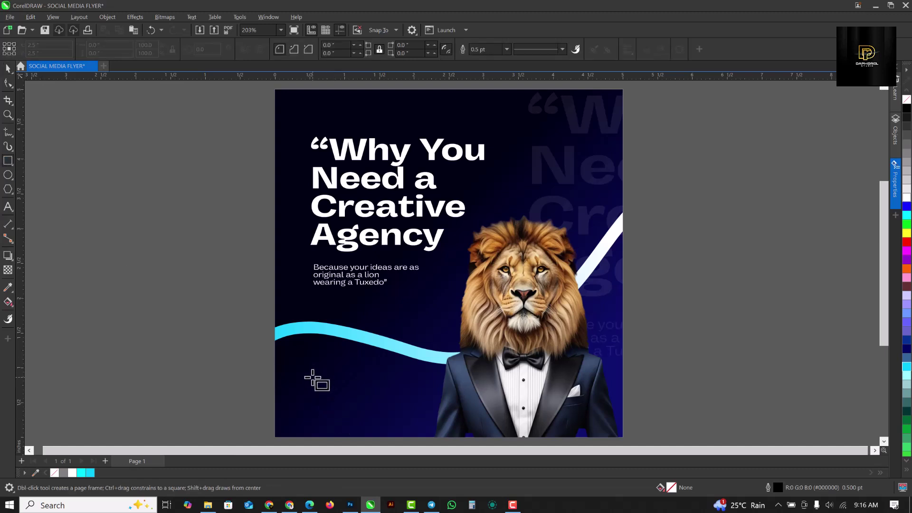
{"action": "left_click_drag", "start_coordinate": [312, 377], "coordinate": [399, 397]}
{"action": "scroll", "coordinate": [360, 399], "scroll_direction": "up", "scroll_amount": 1}
{"action": "scroll", "coordinate": [360, 399], "scroll_direction": "up", "scroll_amount": 2}
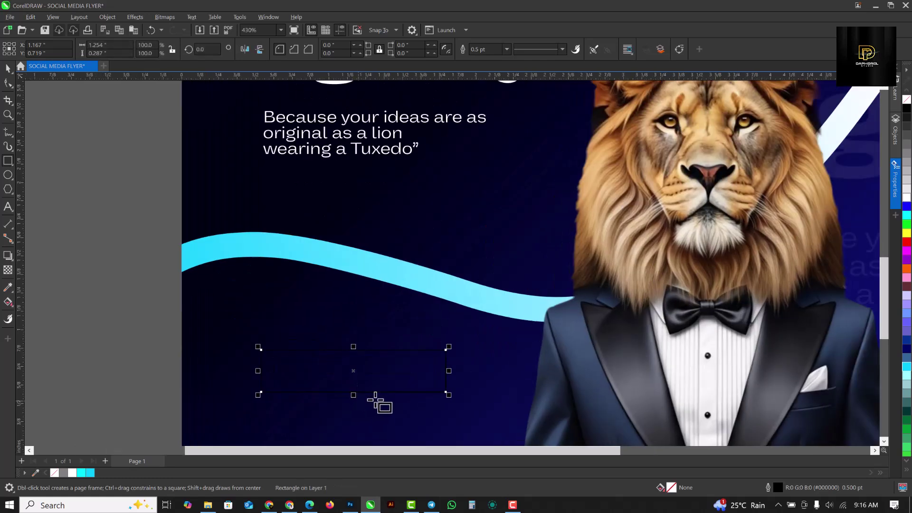
{"action": "left_click", "coordinate": [90, 473]}
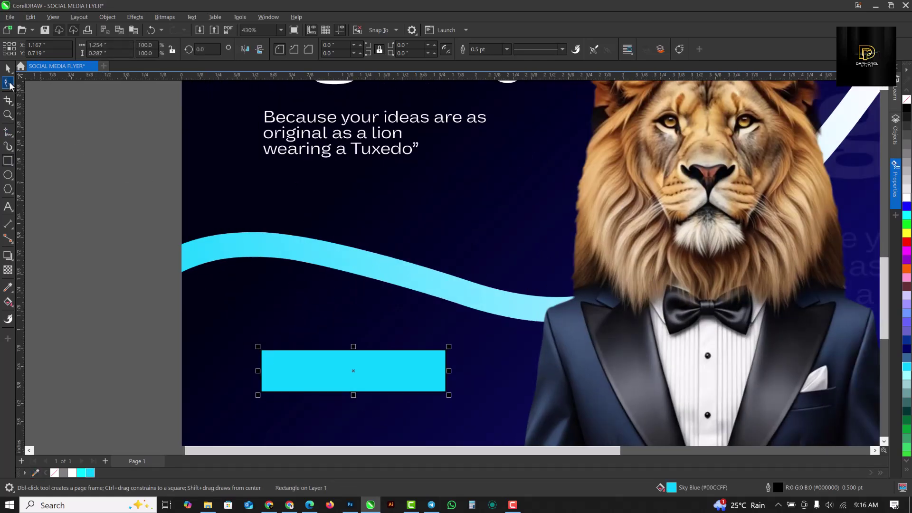
Step: Fully round the blue rectangle's corners into a pill-shaped button and remove its outline
{"action": "left_click", "coordinate": [8, 83]}
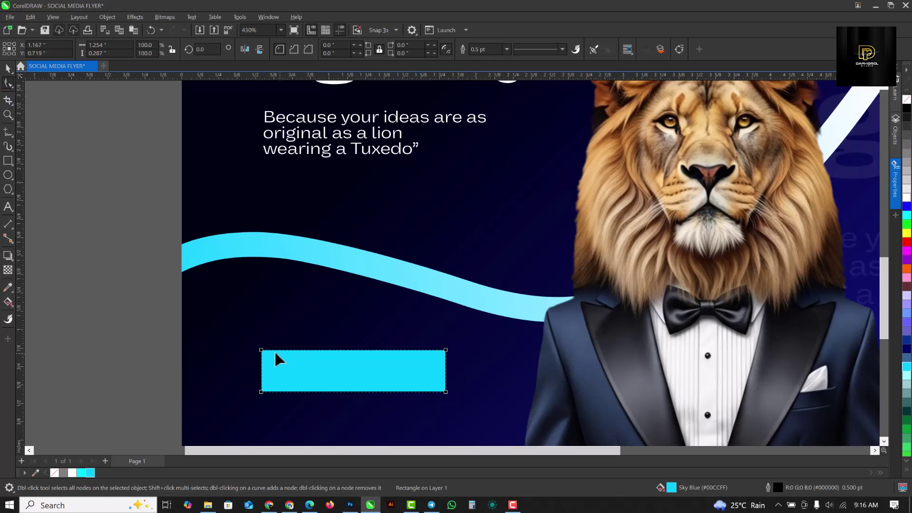
{"action": "left_click_drag", "start_coordinate": [273, 352], "coordinate": [283, 351]}
{"action": "key", "text": "space"}
{"action": "scroll", "coordinate": [336, 371], "scroll_direction": "up", "scroll_amount": 2}
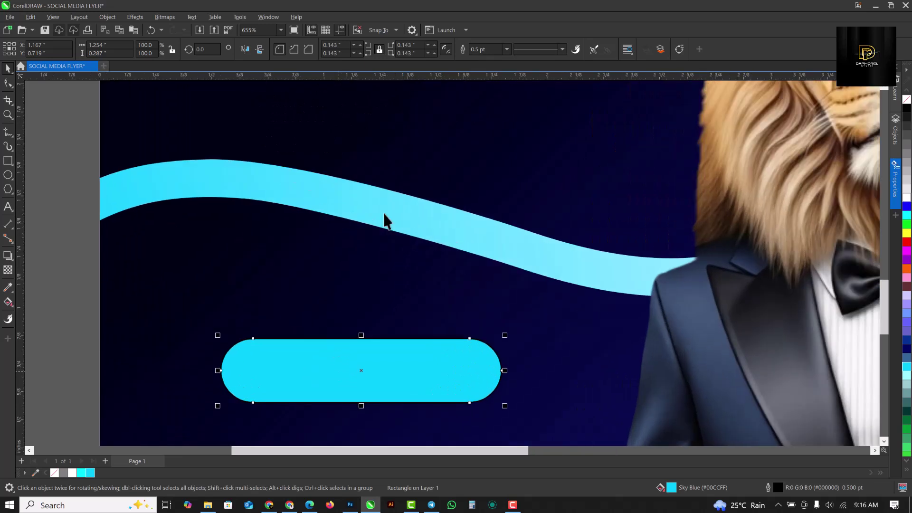
{"action": "left_click", "coordinate": [507, 49]}
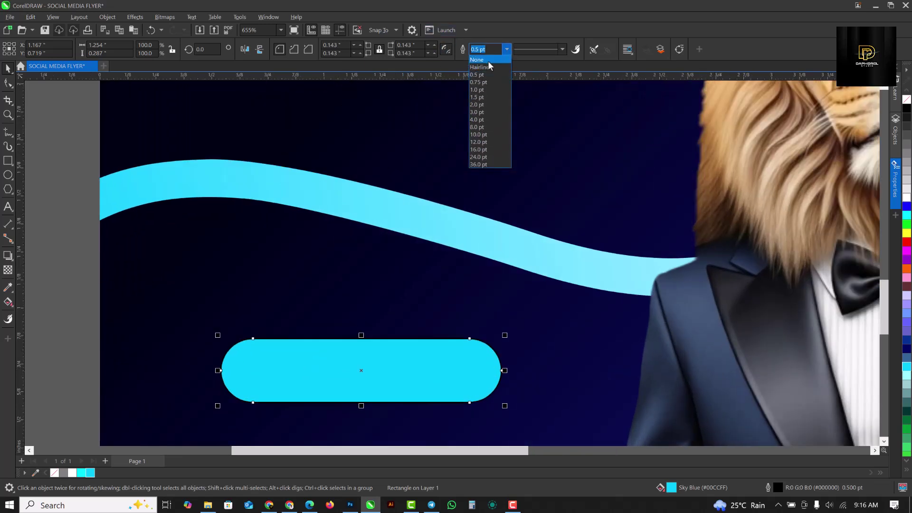
{"action": "left_click", "coordinate": [489, 61]}
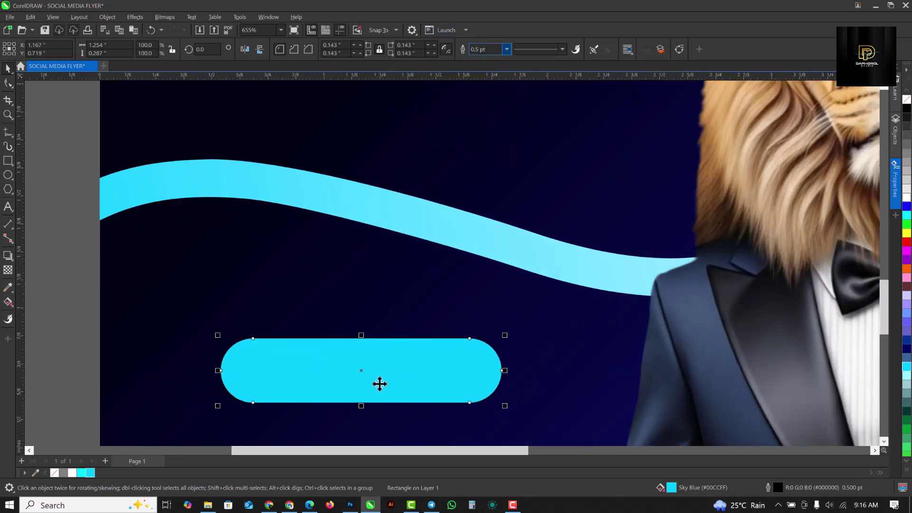
Step: Draw a white rectangle about 1.36 by 0.22 inches, without outline, overlapping the upper edge of the blue button
{"action": "left_click", "coordinate": [8, 162]}
{"action": "left_click_drag", "start_coordinate": [206, 302], "coordinate": [510, 351]}
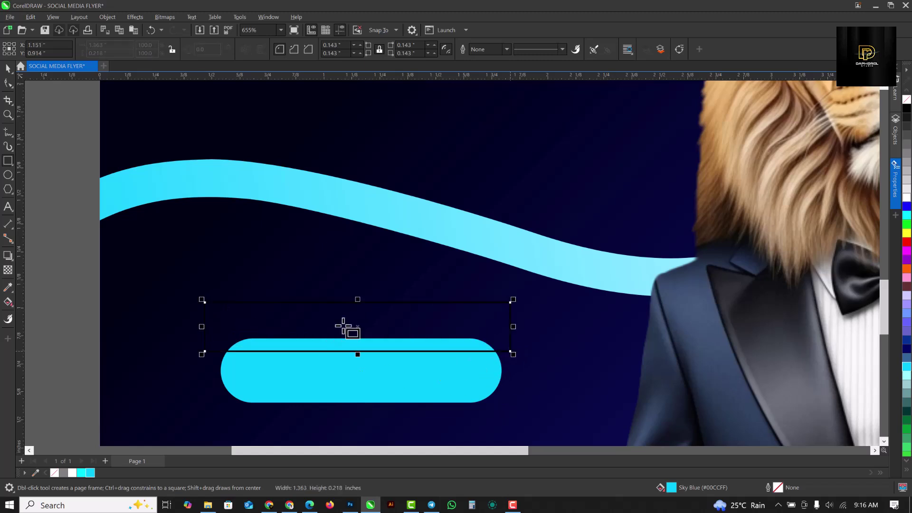
{"action": "left_click", "coordinate": [907, 197]}
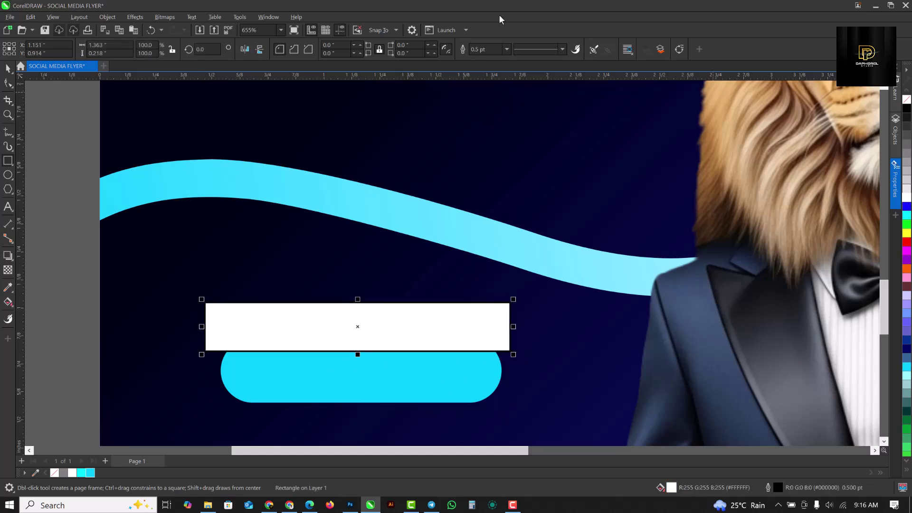
{"action": "right_click", "coordinate": [908, 101]}
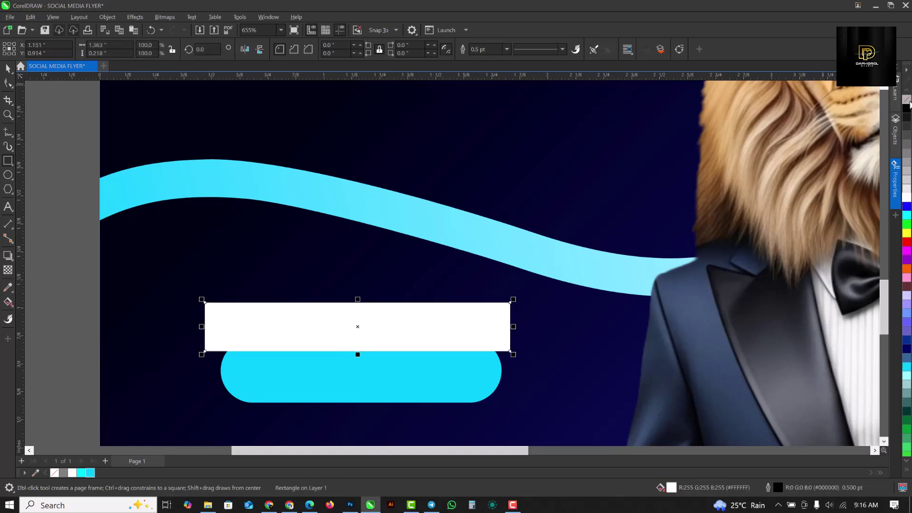
Step: Apply a Gaussian Blur with a radius of 10.8 to the white rectangle
{"action": "left_click", "coordinate": [135, 21]}
{"action": "mouse_move", "coordinate": [153, 76]}
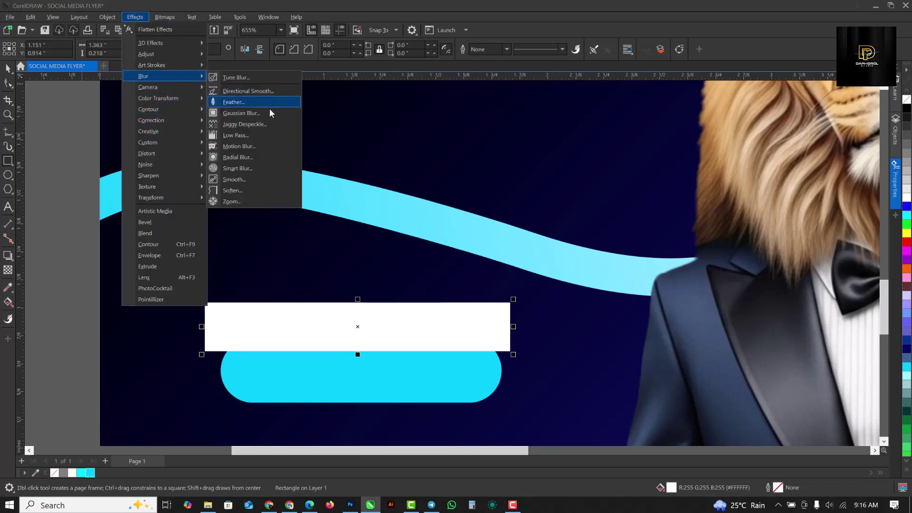
{"action": "left_click", "coordinate": [252, 102]}
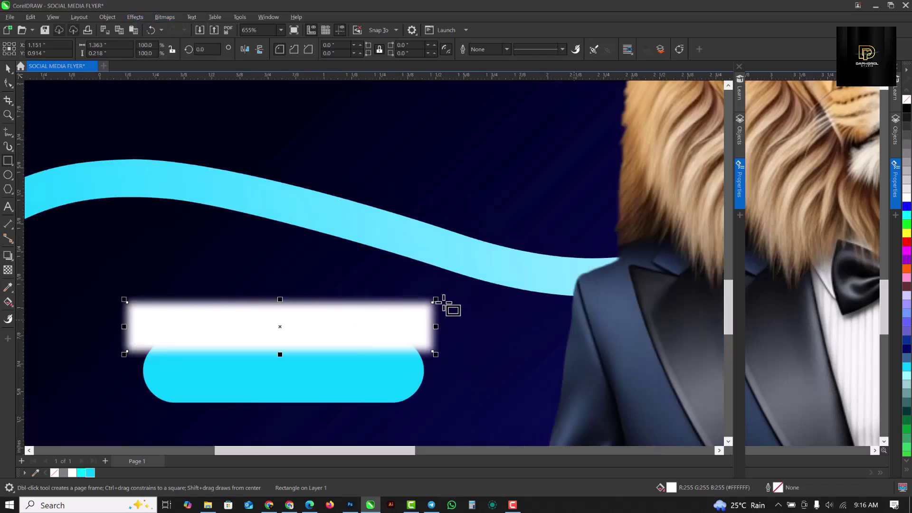
{"action": "left_click", "coordinate": [764, 252]}
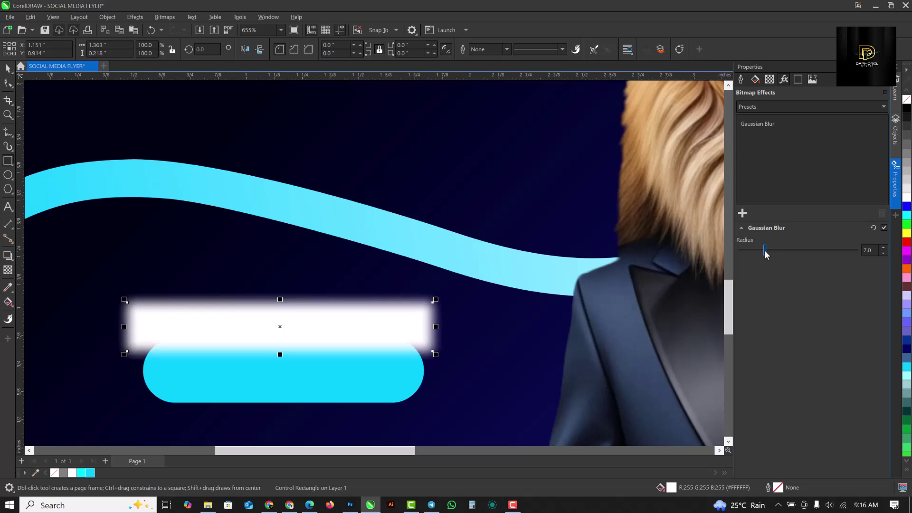
{"action": "left_click", "coordinate": [772, 251]}
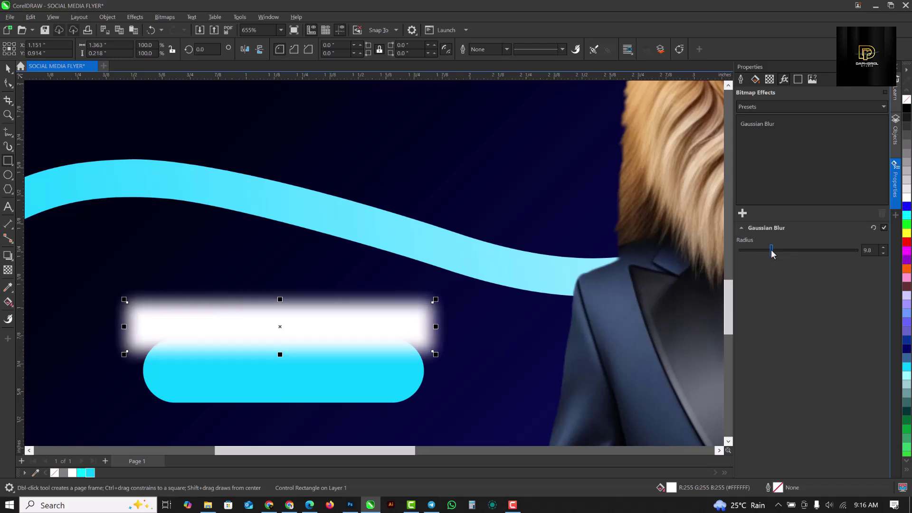
{"action": "left_click", "coordinate": [774, 251]}
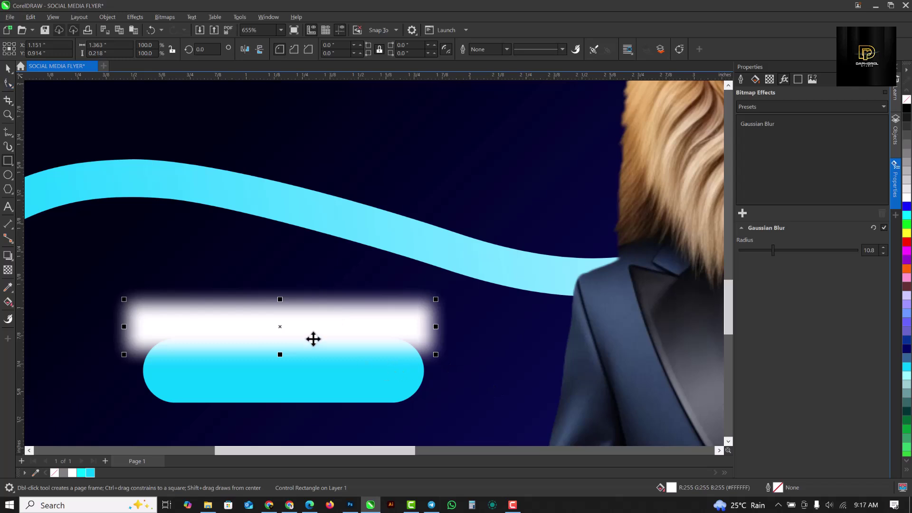
Step: Move the blurred white rectangle up off the blue button and PowerClip it inside the button
{"action": "left_click_drag", "start_coordinate": [313, 339], "coordinate": [336, 267]}
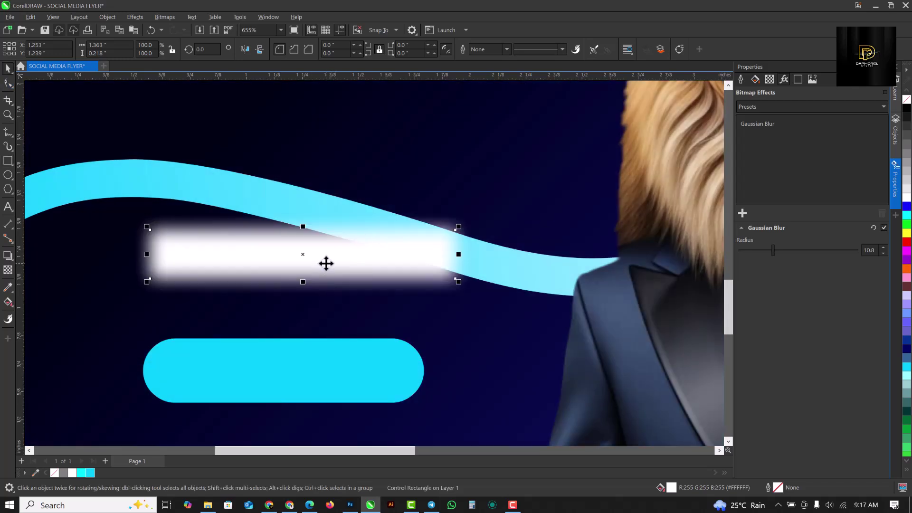
{"action": "right_click", "coordinate": [326, 263]}
{"action": "left_click", "coordinate": [279, 257]}
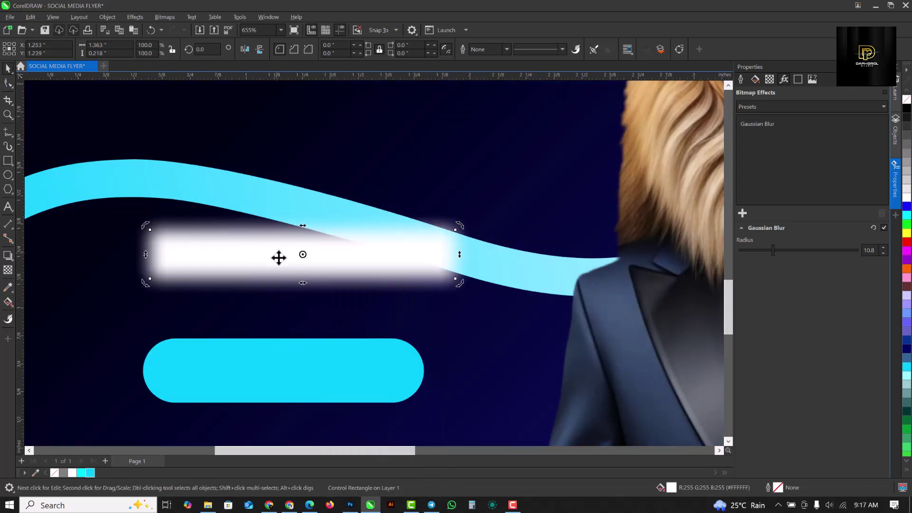
{"action": "right_click", "coordinate": [279, 258]}
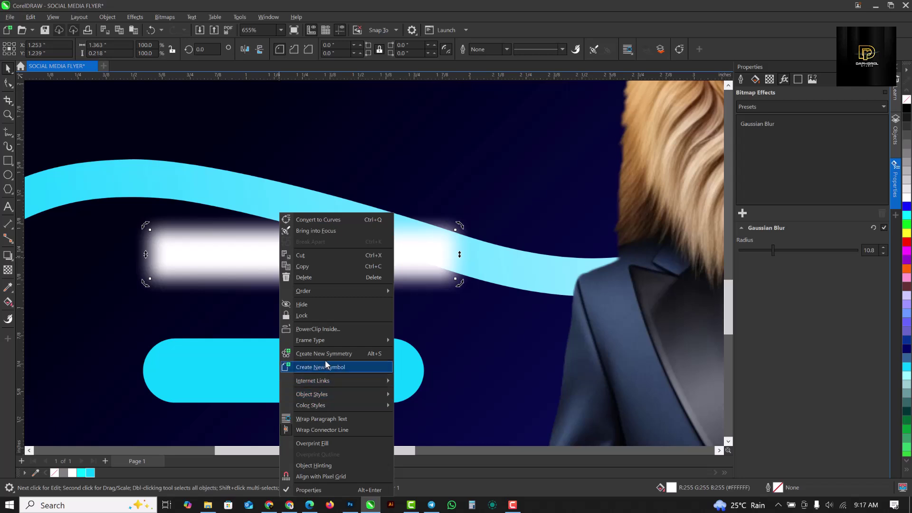
{"action": "left_click", "coordinate": [332, 330]}
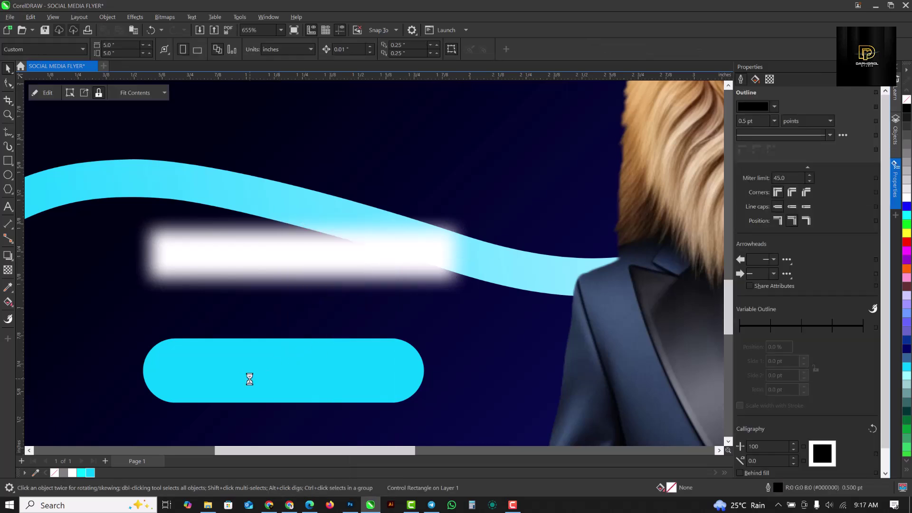
{"action": "left_click", "coordinate": [249, 379]}
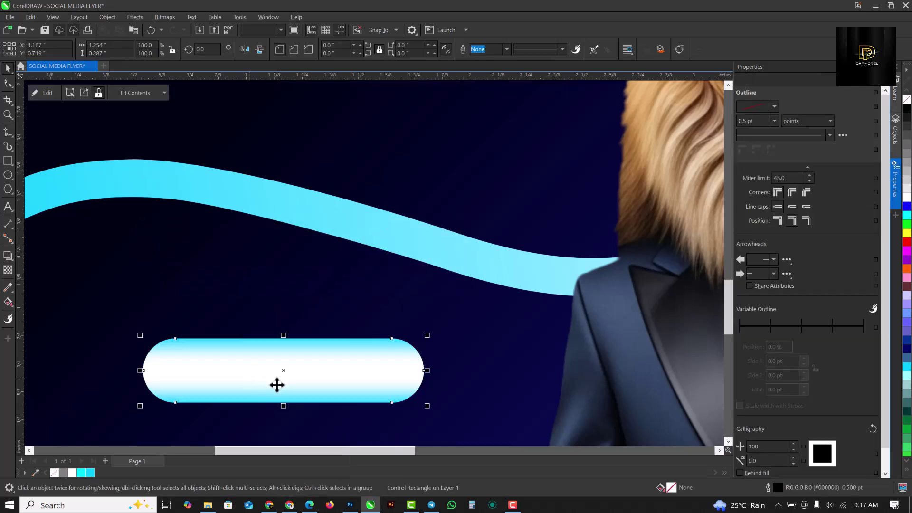
Step: Edit the button's PowerClip contents, placing blurred white highlights along its upper and lower edges, and finish editing
{"action": "left_click", "coordinate": [44, 92]}
{"action": "left_click", "coordinate": [290, 377]}
{"action": "left_click_drag", "start_coordinate": [289, 377], "coordinate": [302, 420]}
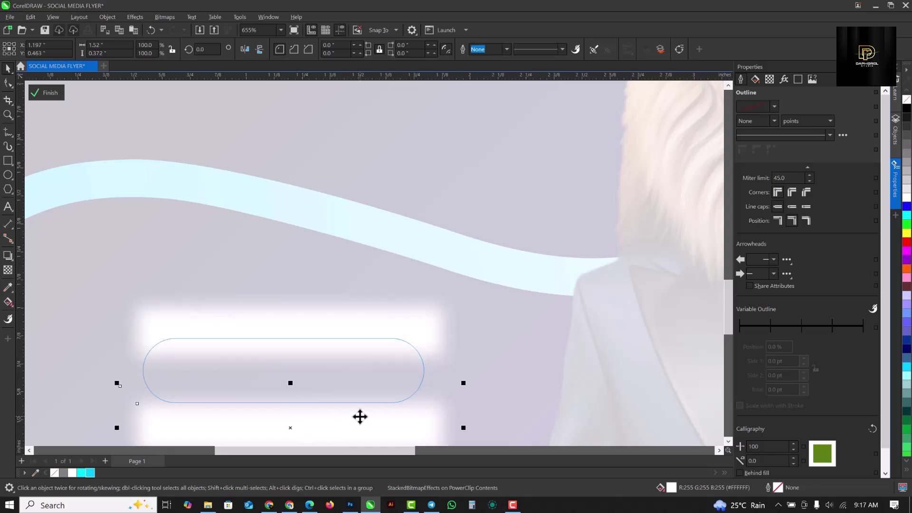
{"action": "left_click_drag", "start_coordinate": [358, 415], "coordinate": [358, 418]}
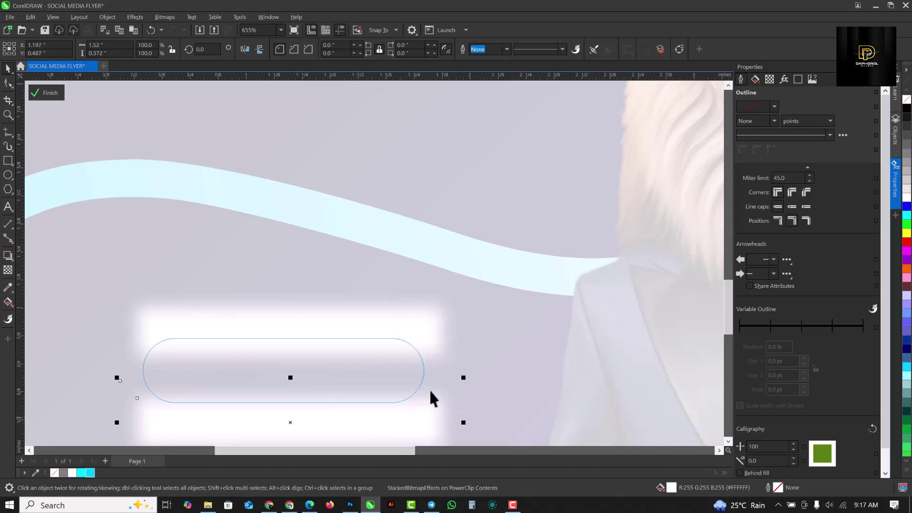
{"action": "left_click", "coordinate": [46, 93]}
Step: Ungroup the headline and tagline text, including the tagline's first line, into separate objects
{"action": "scroll", "coordinate": [357, 326], "scroll_direction": "down", "scroll_amount": 3}
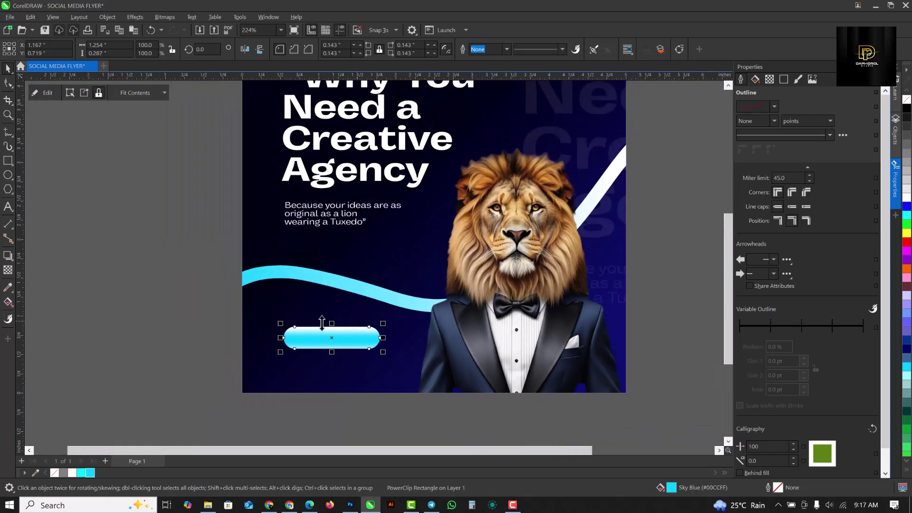
{"action": "left_click", "coordinate": [271, 275]}
{"action": "scroll", "coordinate": [292, 238], "scroll_direction": "down", "scroll_amount": 1}
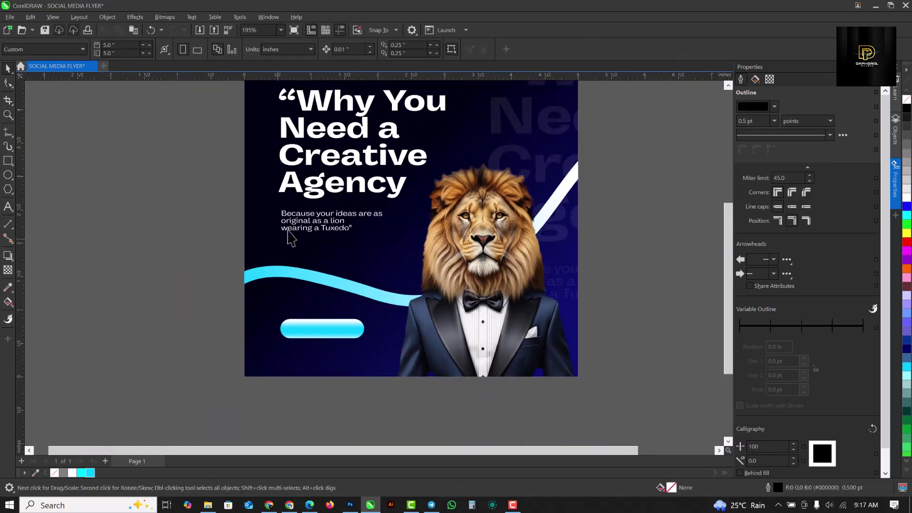
{"action": "left_click", "coordinate": [313, 221]}
{"action": "left_click", "coordinate": [315, 218]}
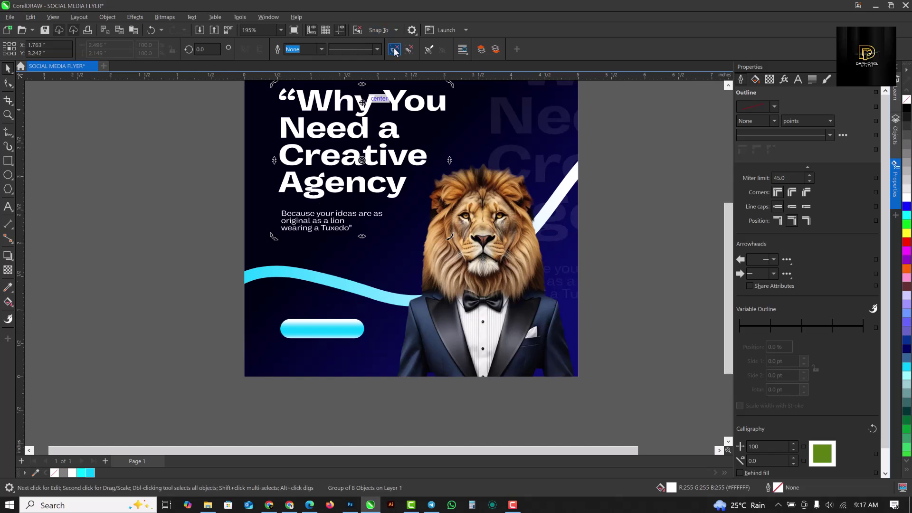
{"action": "left_click", "coordinate": [169, 204]}
{"action": "left_click", "coordinate": [323, 214], "text": "ctrl"}
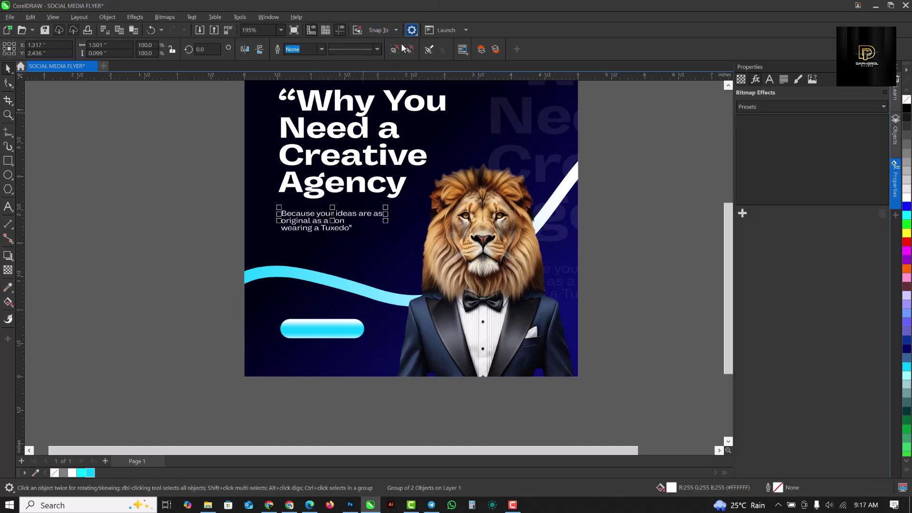
{"action": "left_click", "coordinate": [173, 235]}
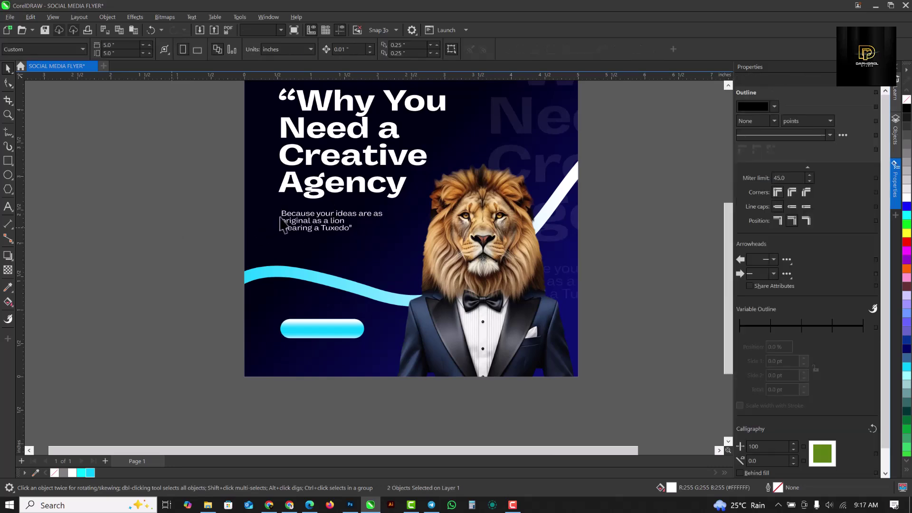
Step: Copy the tagline's "Because your" text onto the centre of the blue button
{"action": "left_click", "coordinate": [296, 217], "text": "ctrl"}
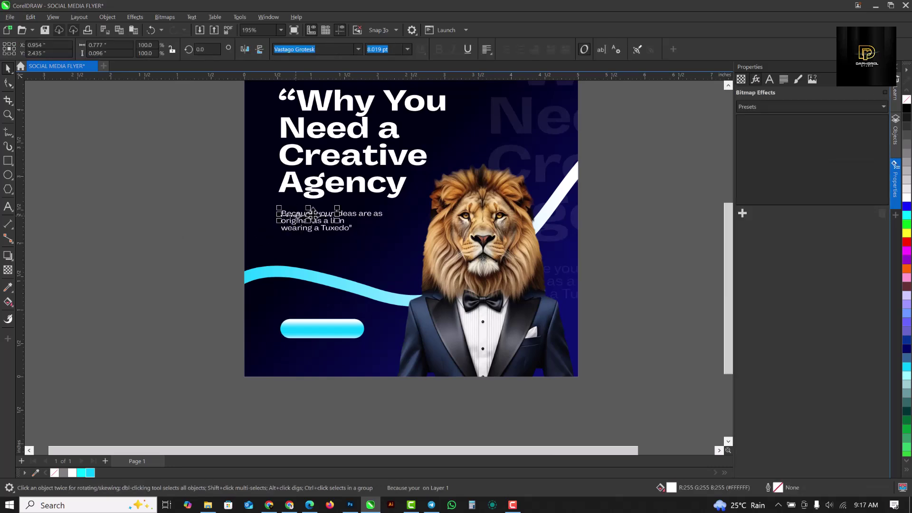
{"action": "scroll", "coordinate": [319, 219], "scroll_direction": "up", "scroll_amount": 1}
{"action": "scroll", "coordinate": [314, 220], "scroll_direction": "up", "scroll_amount": 1}
{"action": "scroll", "coordinate": [309, 221], "scroll_direction": "down", "scroll_amount": 2}
{"action": "scroll", "coordinate": [294, 228], "scroll_direction": "up", "scroll_amount": 3}
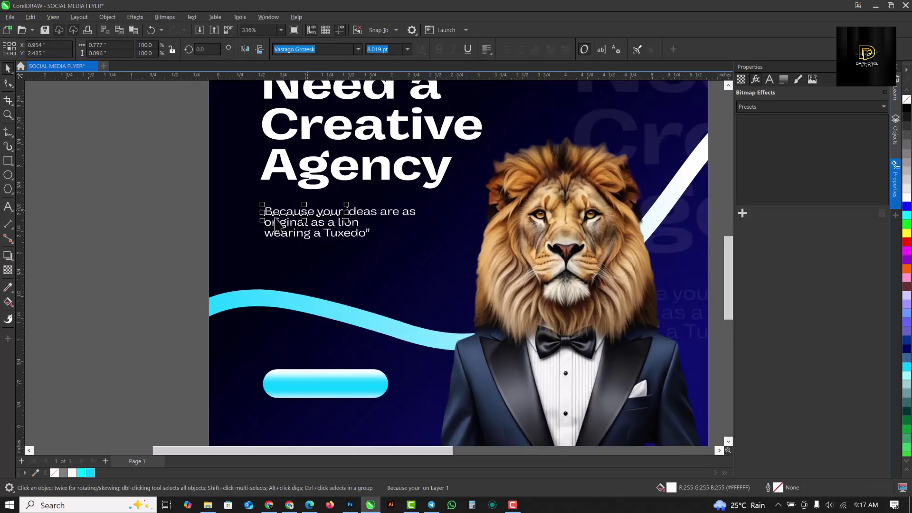
{"action": "scroll", "coordinate": [277, 238], "scroll_direction": "up", "scroll_amount": 2}
{"action": "scroll", "coordinate": [305, 183], "scroll_direction": "down", "scroll_amount": 2}
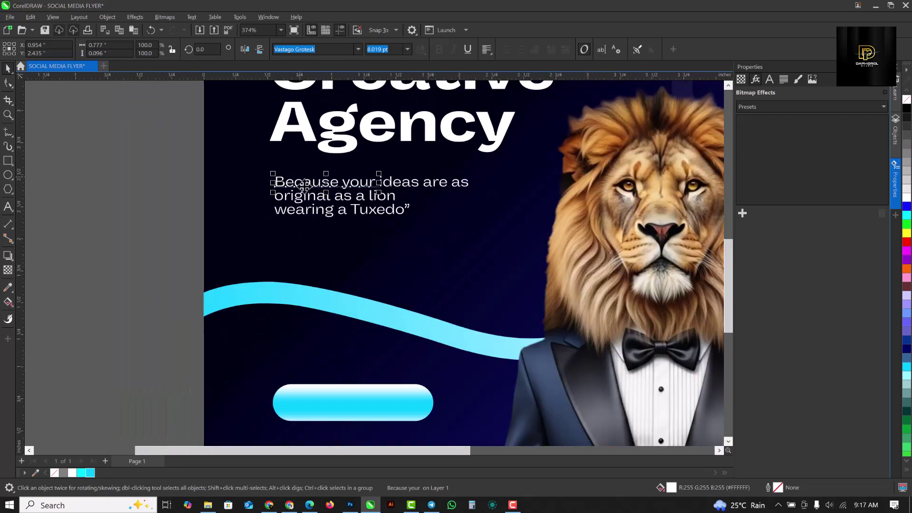
{"action": "left_click_drag", "start_coordinate": [304, 183], "coordinate": [338, 405]}
{"action": "scroll", "coordinate": [344, 414], "scroll_direction": "up", "scroll_amount": 2}
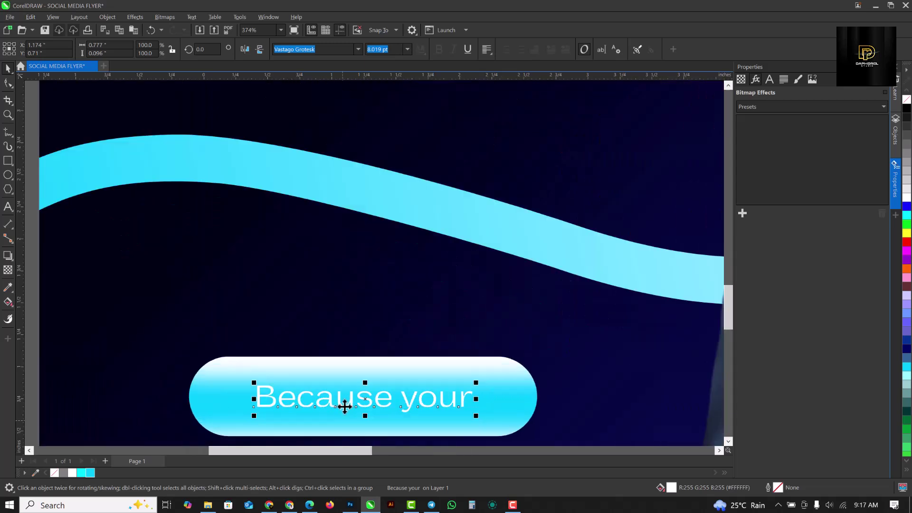
Step: Replace the "Because your" text on the blue button with "Contact Us"
{"action": "double_click", "coordinate": [345, 408]}
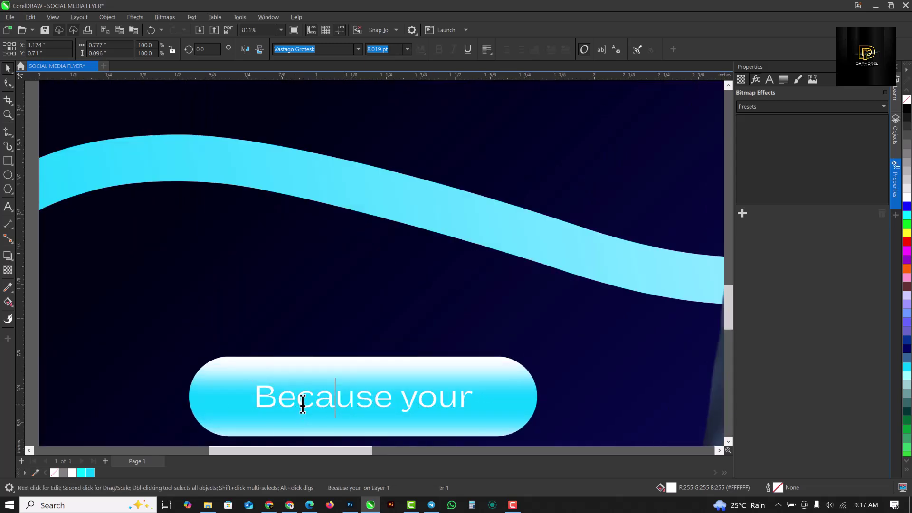
{"action": "key", "text": "ctrl+a"}
{"action": "scroll", "coordinate": [350, 395], "scroll_direction": "down", "scroll_amount": 2}
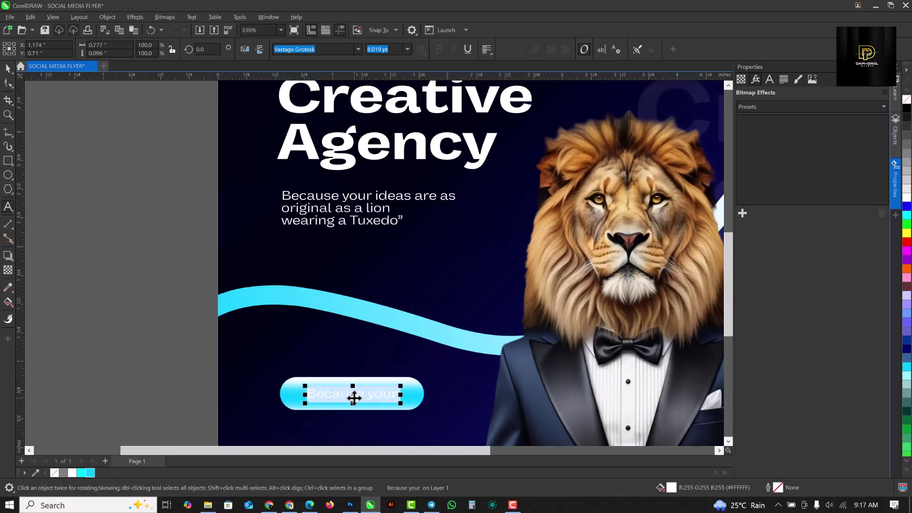
{"action": "scroll", "coordinate": [355, 394], "scroll_direction": "up", "scroll_amount": 2}
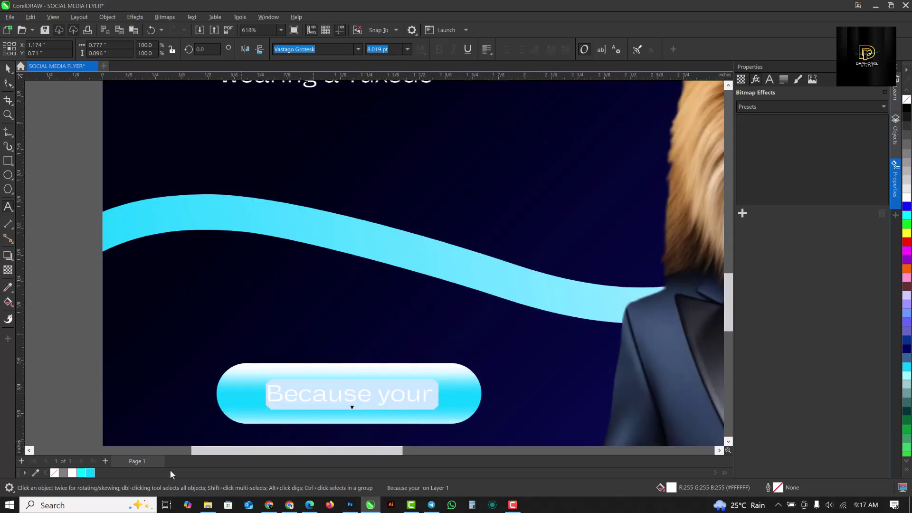
{"action": "type", "text": "Contact"}
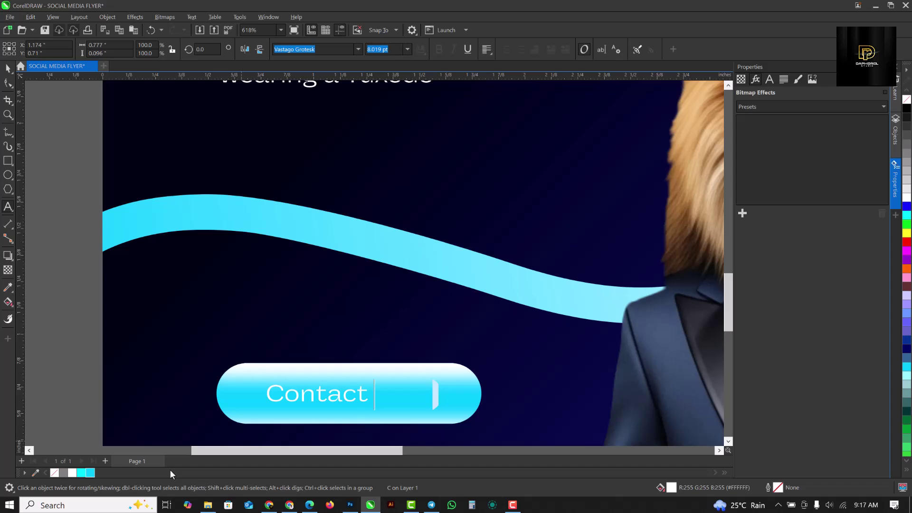
{"action": "type", "text": " Us"}
{"action": "key", "text": "ctrl+space"}
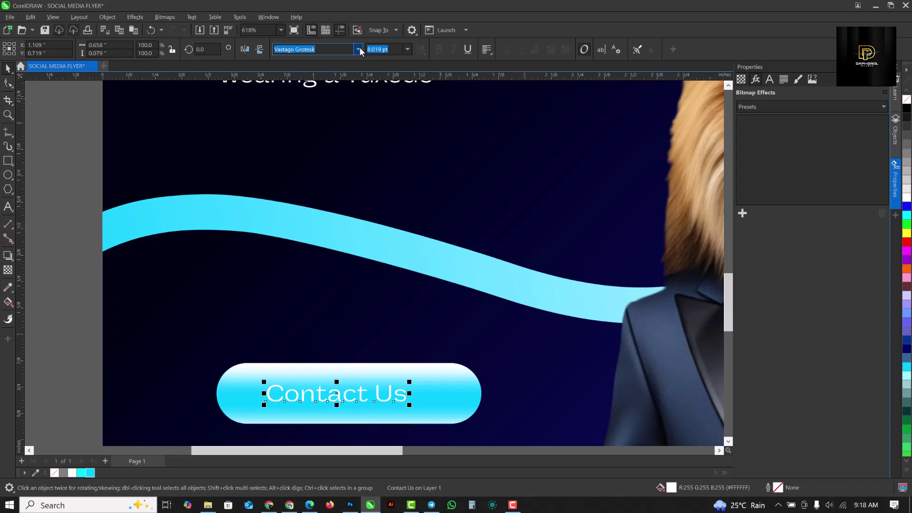
Step: Set the "Contact Us" text in Vastago Grotesk Bold and enlarge it to about 8.9 pt
{"action": "left_click", "coordinate": [359, 50]}
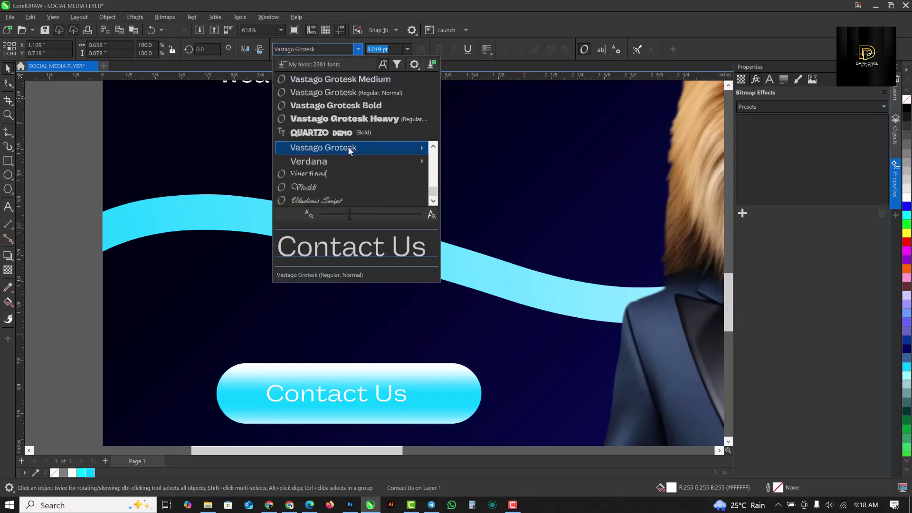
{"action": "mouse_move", "coordinate": [348, 148]}
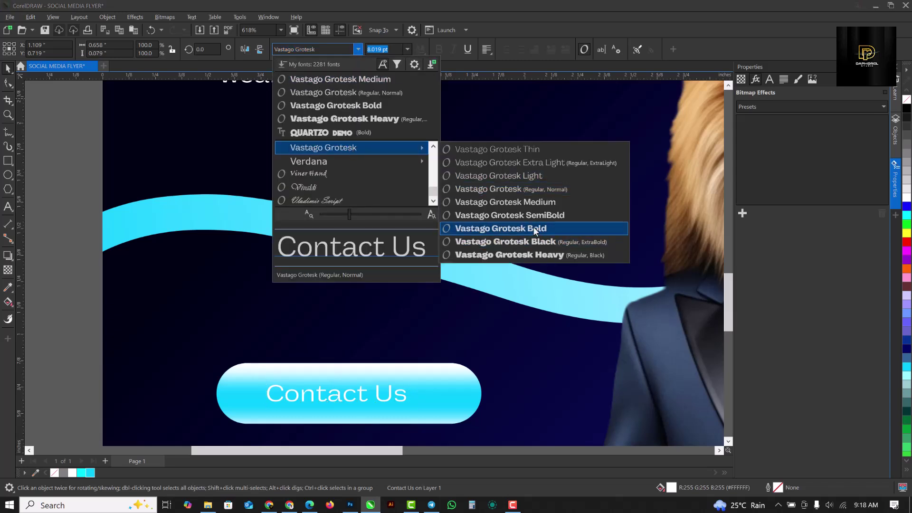
{"action": "left_click", "coordinate": [371, 470]}
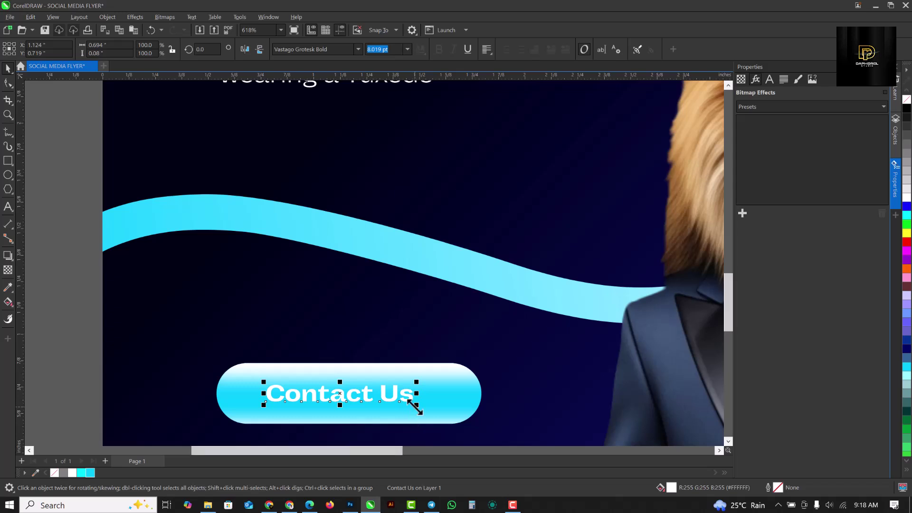
{"action": "mouse_move", "coordinate": [422, 413]}
{"action": "left_mouse_down"}
{"action": "mouse_move", "coordinate": [428, 407]}
{"action": "mouse_move", "coordinate": [432, 422]}
{"action": "left_mouse_up"}
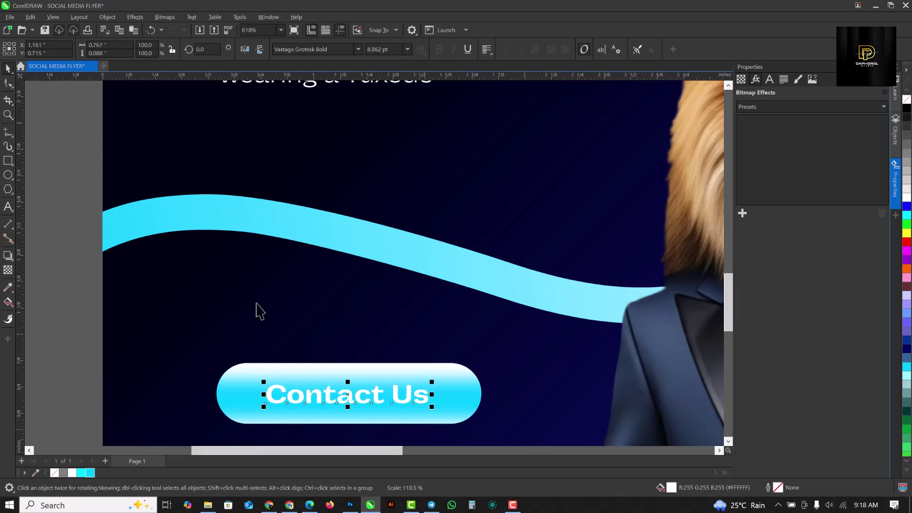
Step: Fill the "Contact Us" text with the near-black navy #000116 sampled from the flyer's background
{"action": "left_click", "coordinate": [7, 288]}
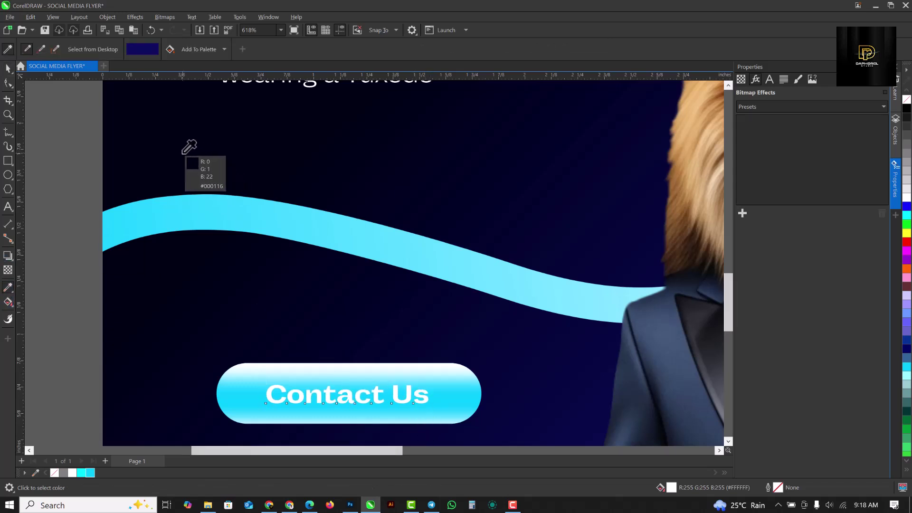
{"action": "left_click", "coordinate": [186, 151]}
{"action": "scroll", "coordinate": [267, 404], "scroll_direction": "up", "scroll_amount": 5}
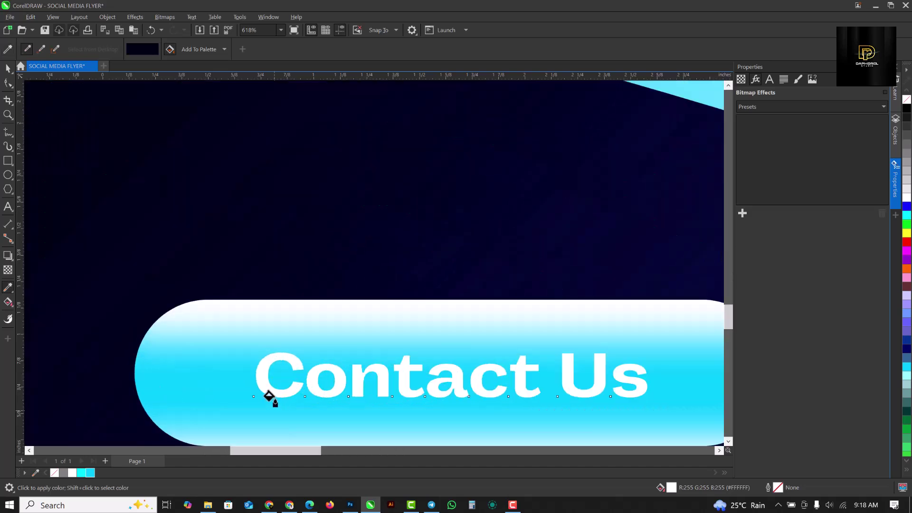
{"action": "left_click", "coordinate": [261, 376]}
{"action": "scroll", "coordinate": [358, 298], "scroll_direction": "down", "scroll_amount": 5}
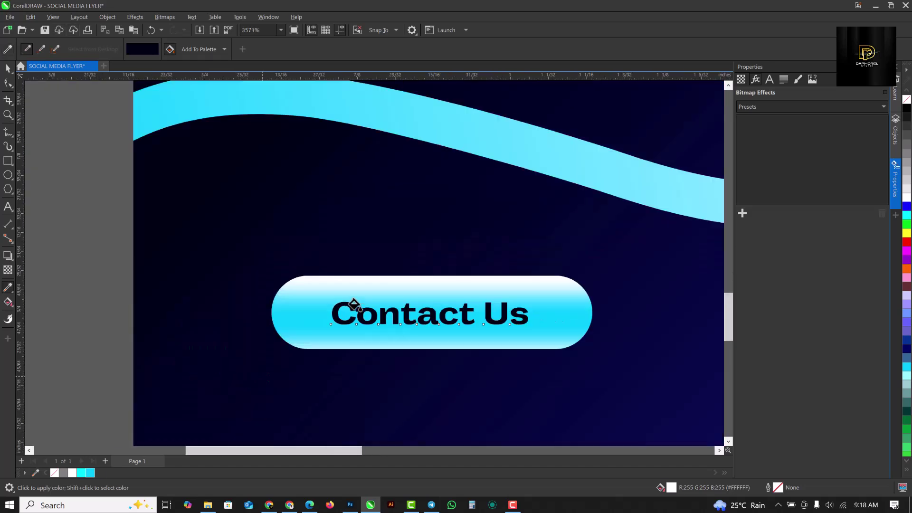
{"action": "scroll", "coordinate": [403, 336], "scroll_direction": "down", "scroll_amount": 3}
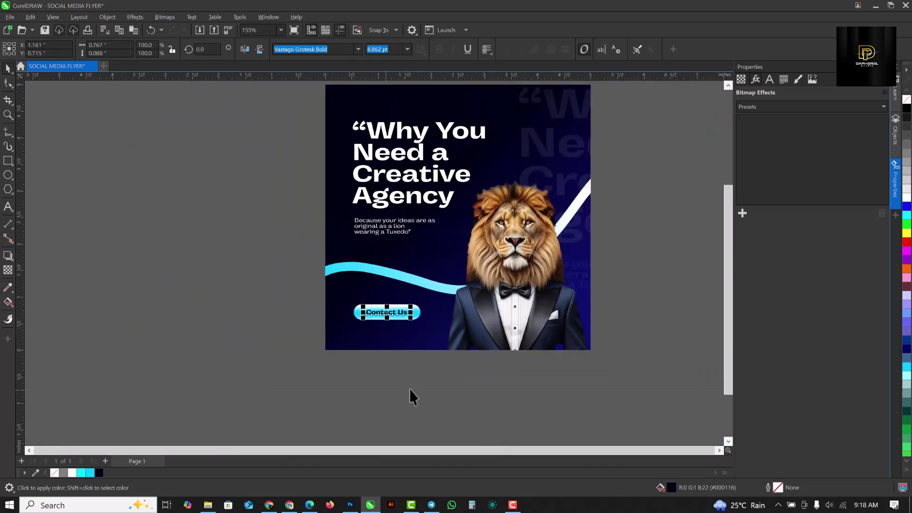
{"action": "key", "text": "space"}
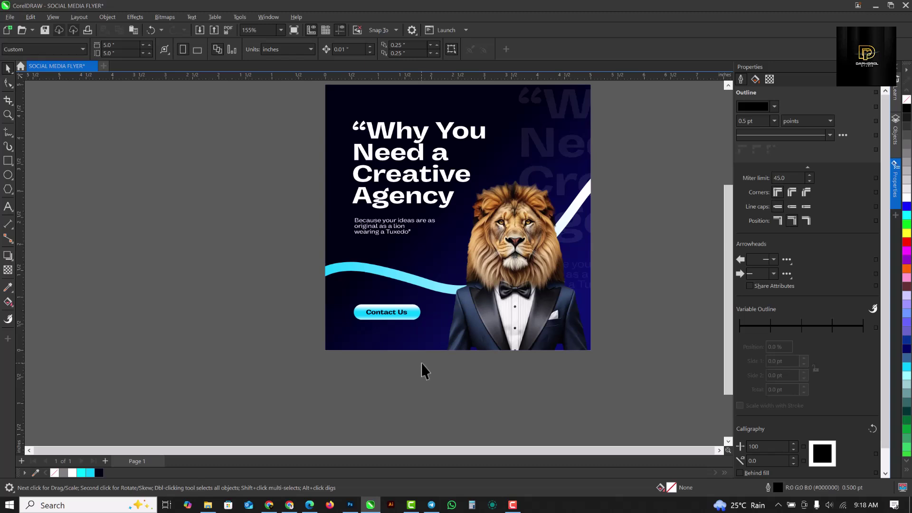
{"action": "scroll", "coordinate": [421, 361], "scroll_direction": "up", "scroll_amount": 1}
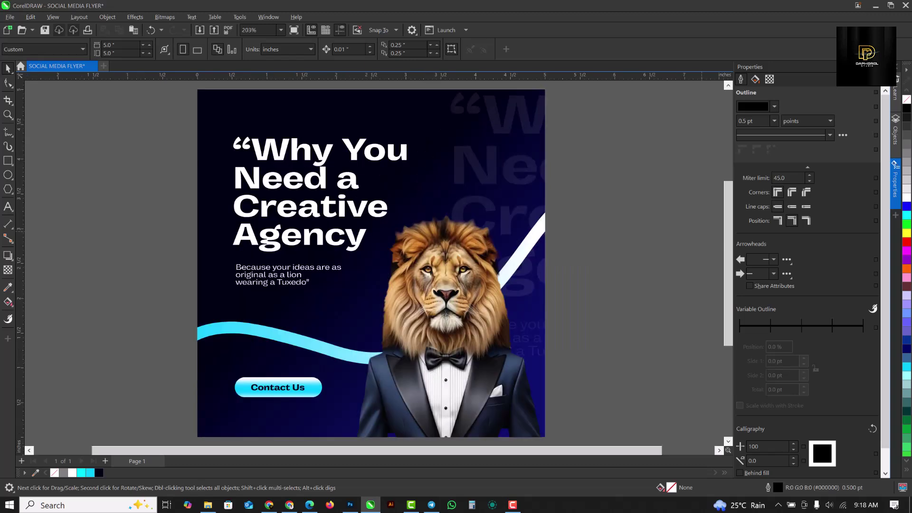
Step: Apply the Auto Adjust effect to the lion bitmap
{"action": "left_click", "coordinate": [442, 290]}
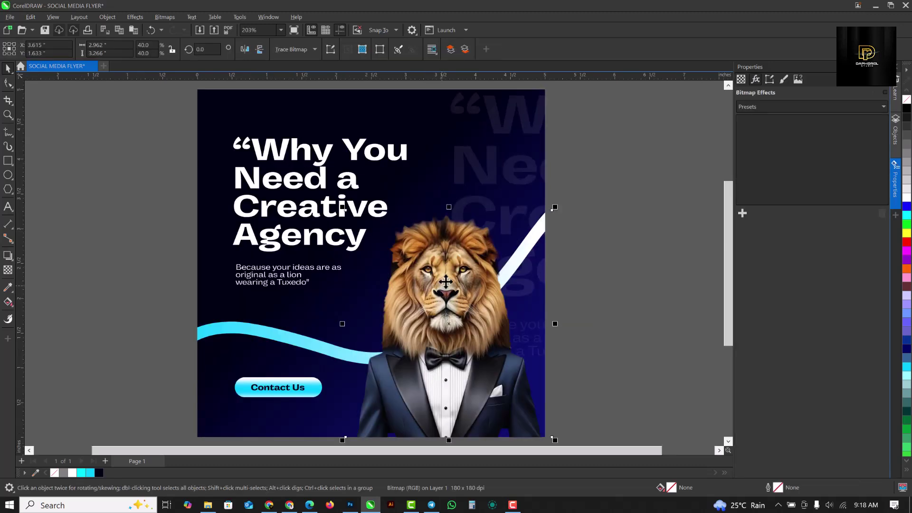
{"action": "left_click", "coordinate": [135, 17]}
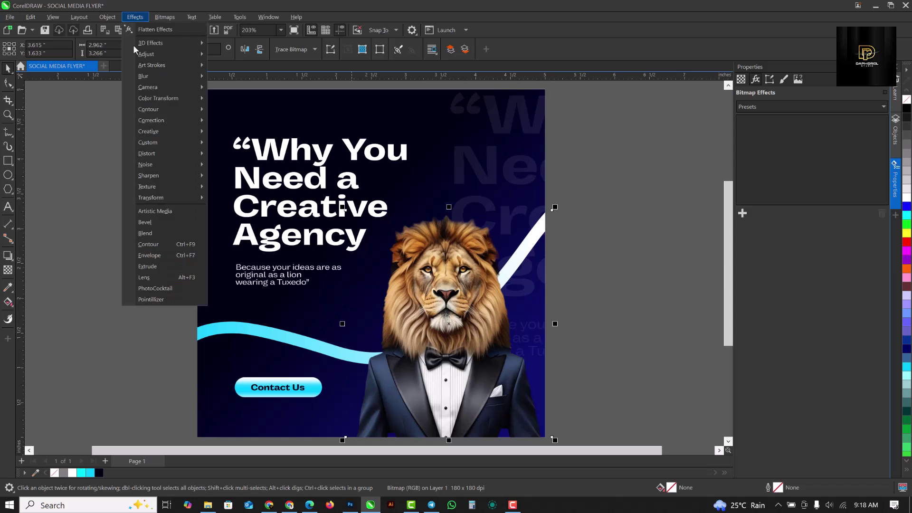
{"action": "left_click", "coordinate": [464, 291]}
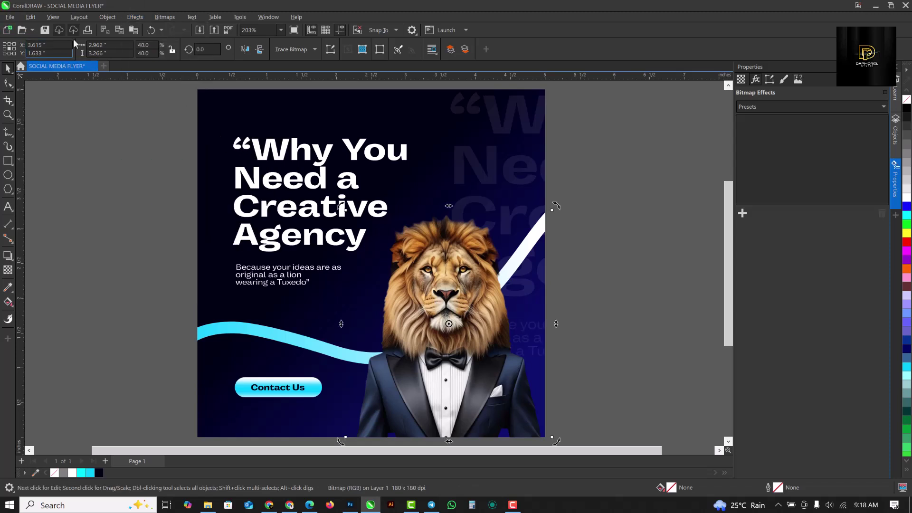
{"action": "left_click", "coordinate": [135, 17]}
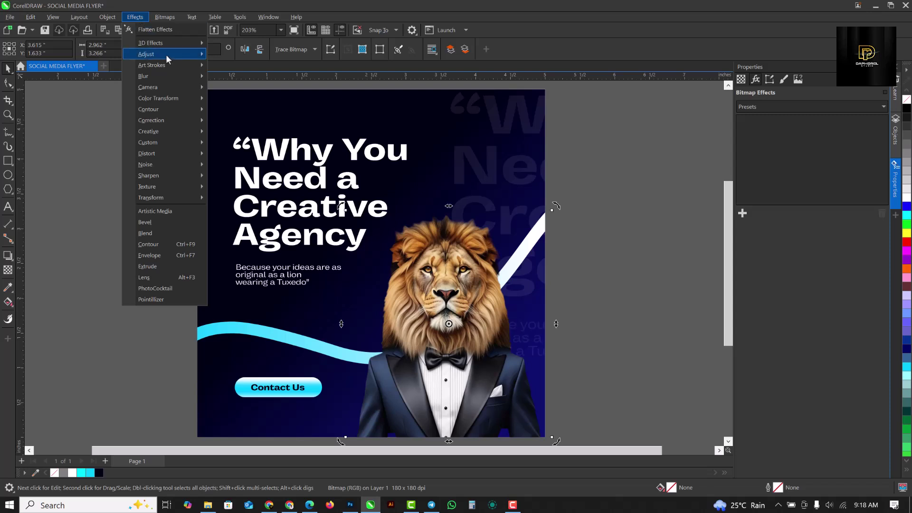
{"action": "mouse_move", "coordinate": [168, 55]}
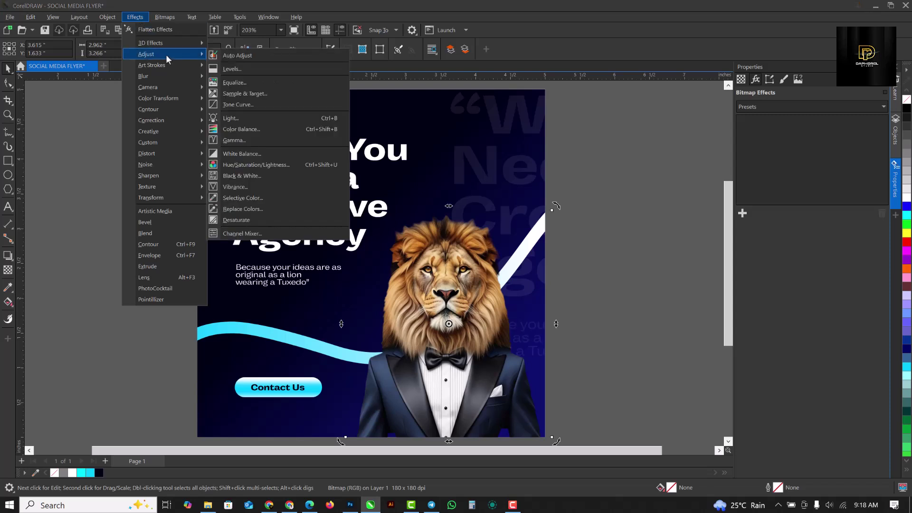
{"action": "left_click", "coordinate": [251, 56]}
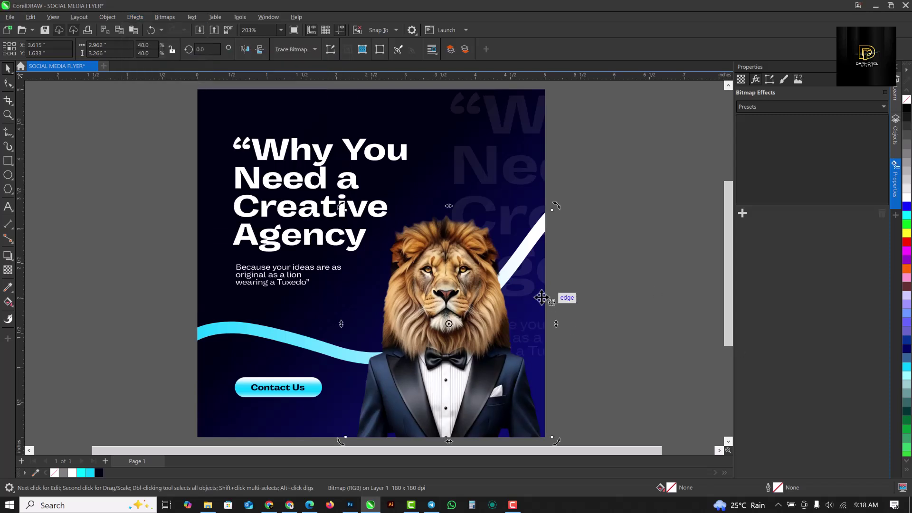
Step: Apply Color Balance to the lion with shadows Cyan-Red -7 and Yellow-Blue 22, midtones Yellow-Blue 21 and highlights Yellow-Blue 26
{"action": "left_click", "coordinate": [134, 18]}
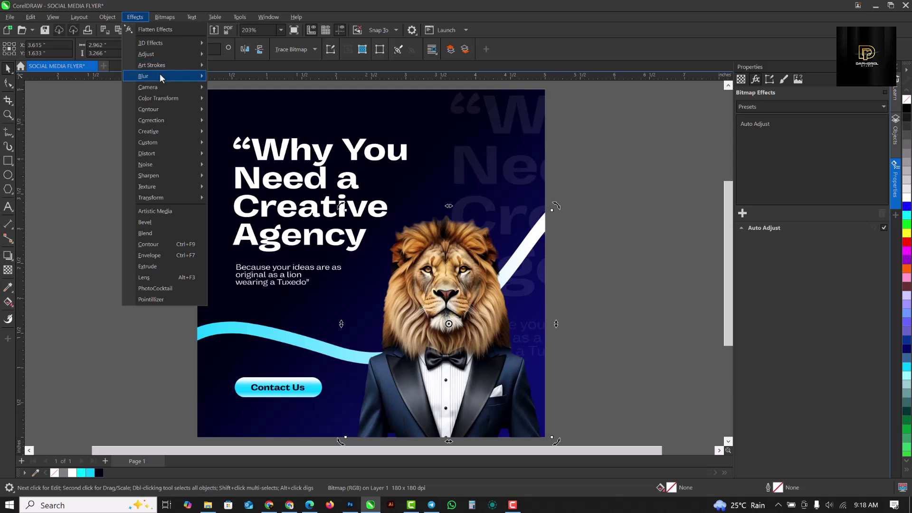
{"action": "mouse_move", "coordinate": [160, 55]}
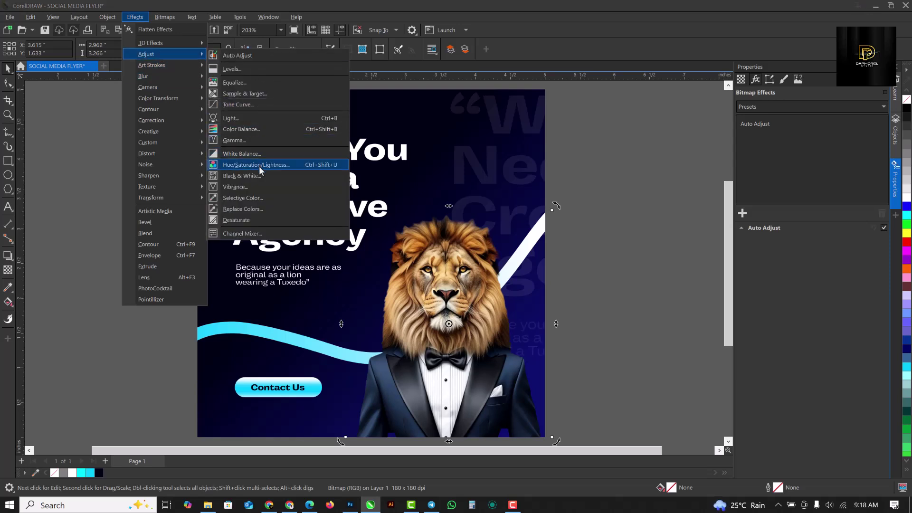
{"action": "left_click", "coordinate": [256, 128]}
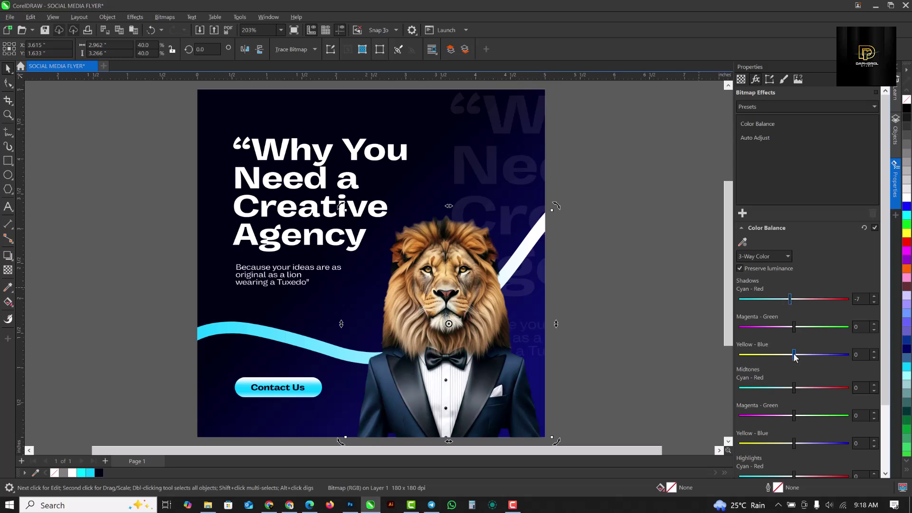
{"action": "left_click_drag", "start_coordinate": [795, 358], "coordinate": [810, 360]}
{"action": "scroll", "coordinate": [814, 442], "scroll_direction": "down", "scroll_amount": 5}
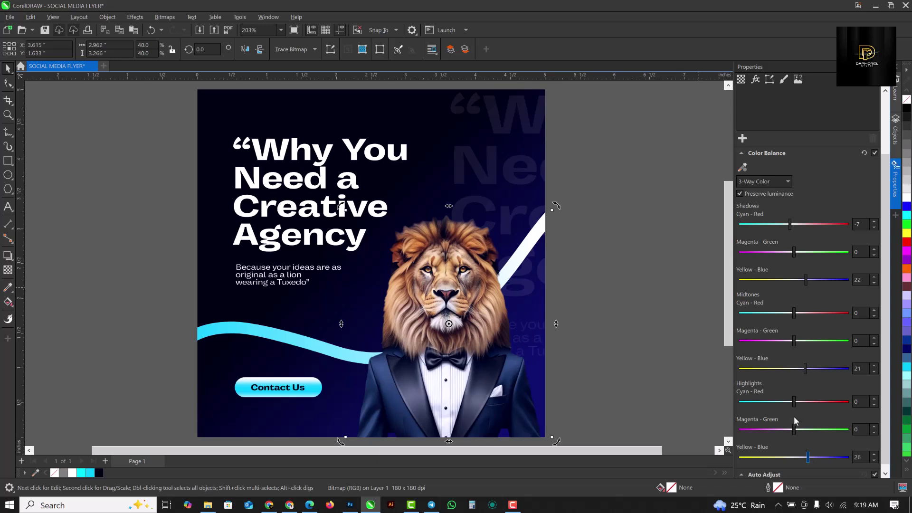
{"action": "left_click", "coordinate": [884, 66]}
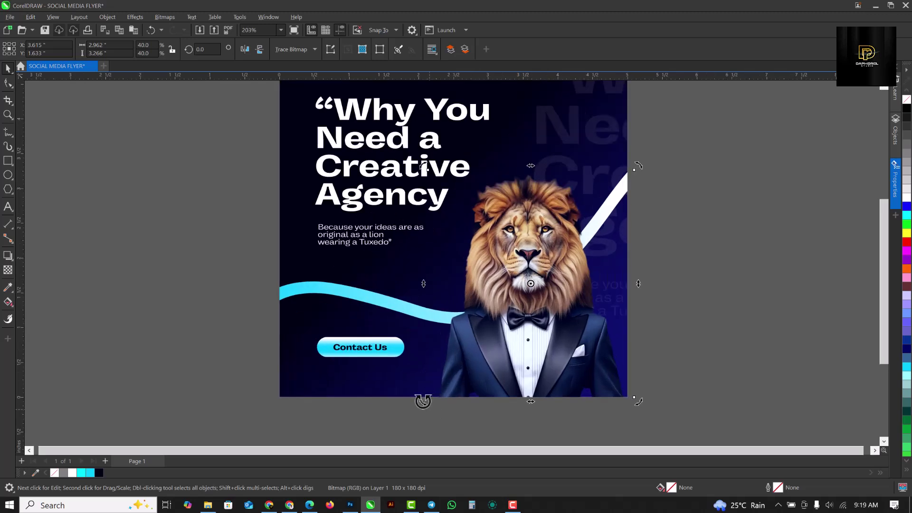
Step: Group the blue button with its "Contact Us" text, keeping the group in its original place on the flyer
{"action": "left_click_drag", "start_coordinate": [255, 319], "coordinate": [432, 388]}
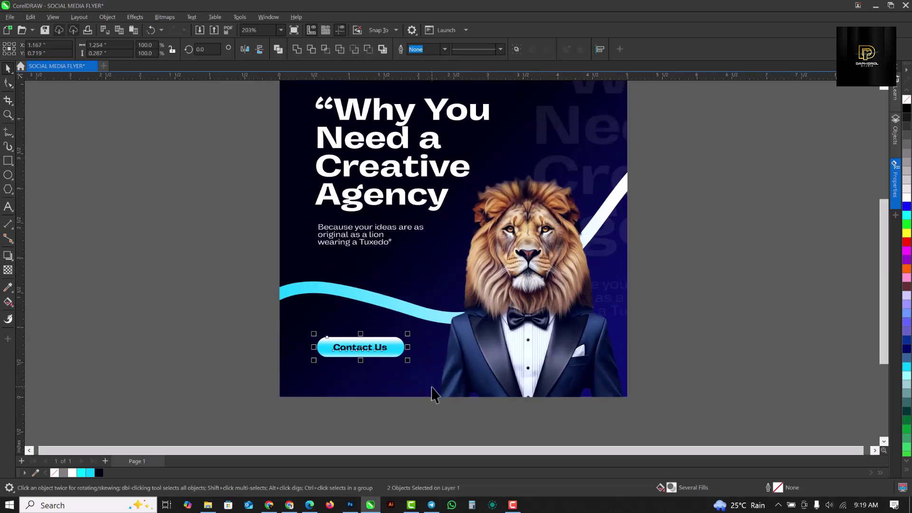
{"action": "key", "text": "ctrl+g"}
{"action": "left_click_drag", "start_coordinate": [374, 346], "coordinate": [222, 324]}
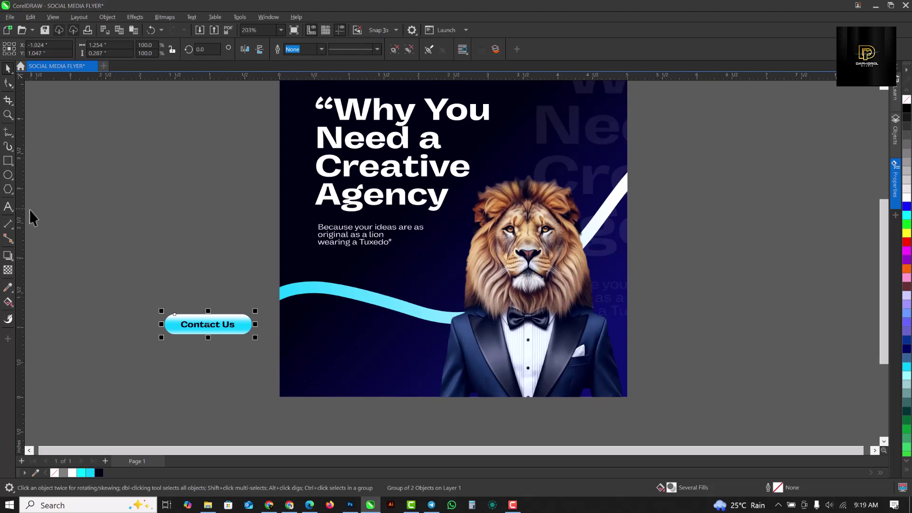
{"action": "key", "text": "ctrl+z"}
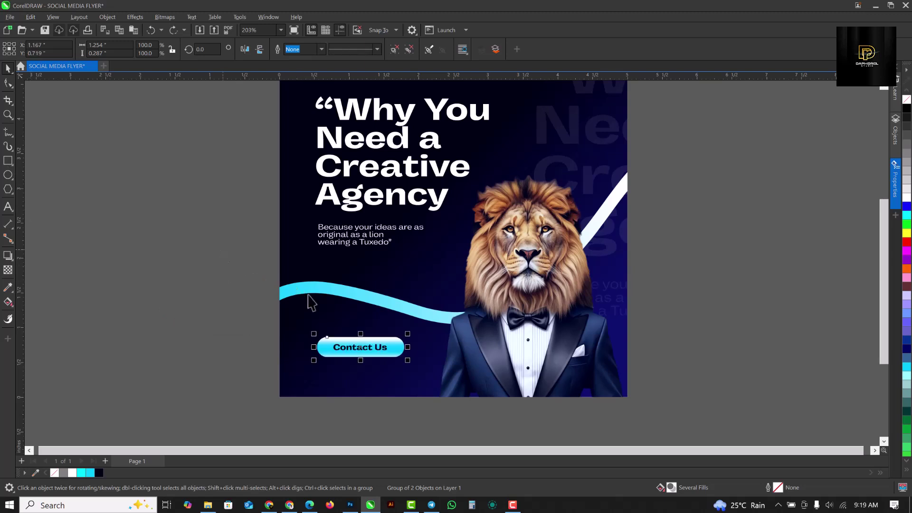
Step: Draw a rectangle about 5 by 0.93 inches across the flyer's bottom edge and fill it with the background's sampled navy #0D0F67
{"action": "left_click", "coordinate": [8, 163]}
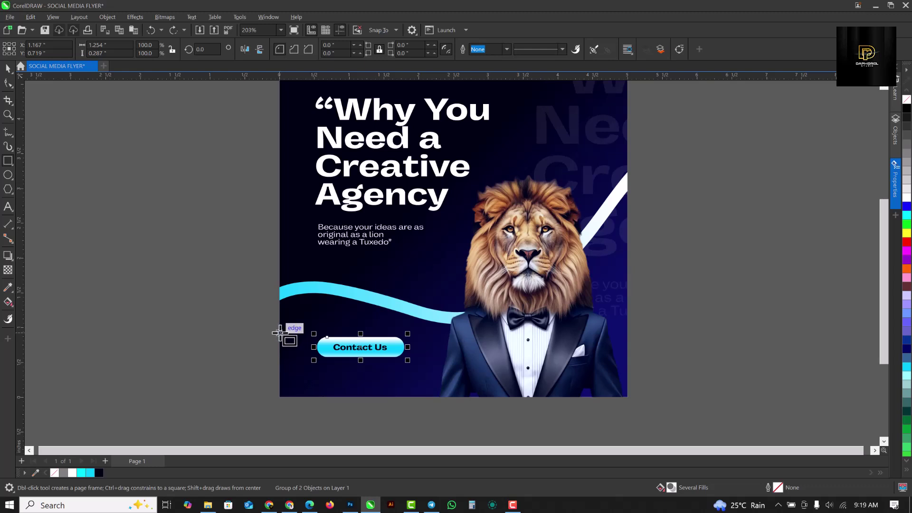
{"action": "left_click_drag", "start_coordinate": [289, 346], "coordinate": [628, 397]}
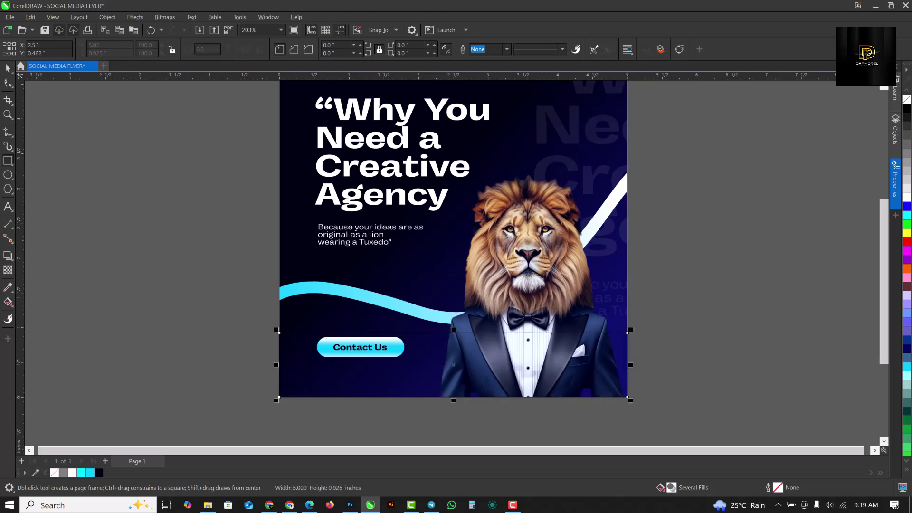
{"action": "left_click", "coordinate": [8, 289]}
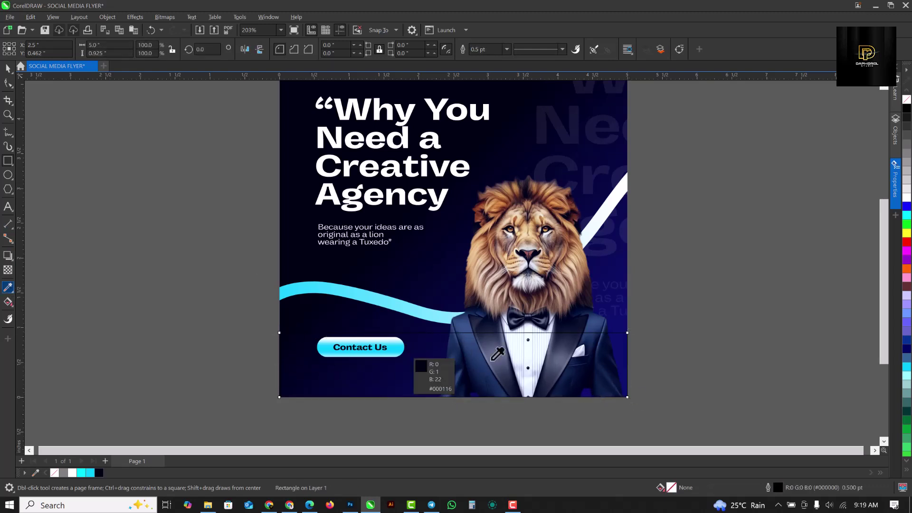
{"action": "left_click", "coordinate": [624, 276]}
{"action": "left_click", "coordinate": [496, 363]}
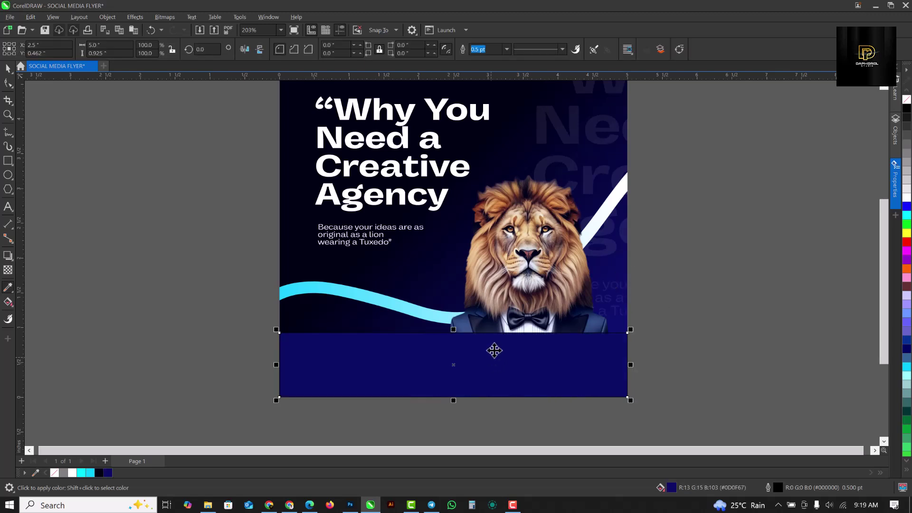
Step: Set the outline width of the navy bottom rectangle to None
{"action": "key", "text": "space"}
{"action": "left_click", "coordinate": [506, 49]}
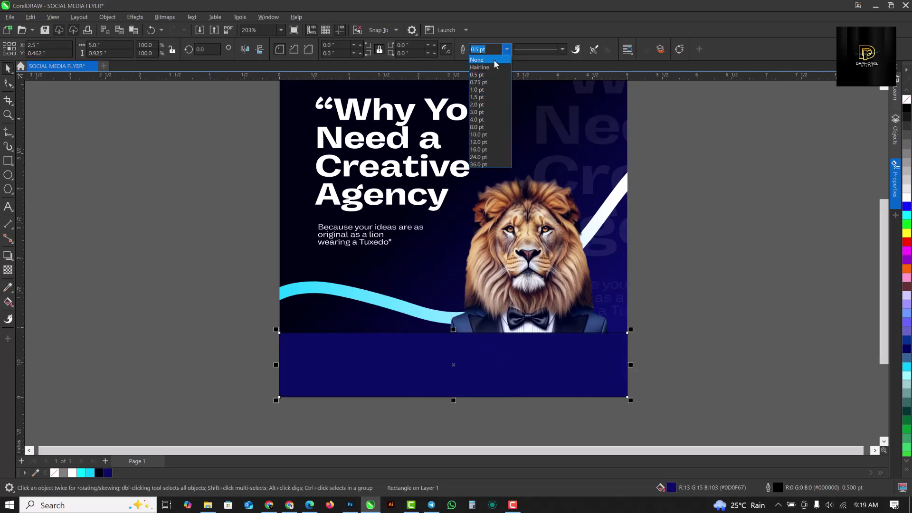
{"action": "left_click", "coordinate": [493, 58]}
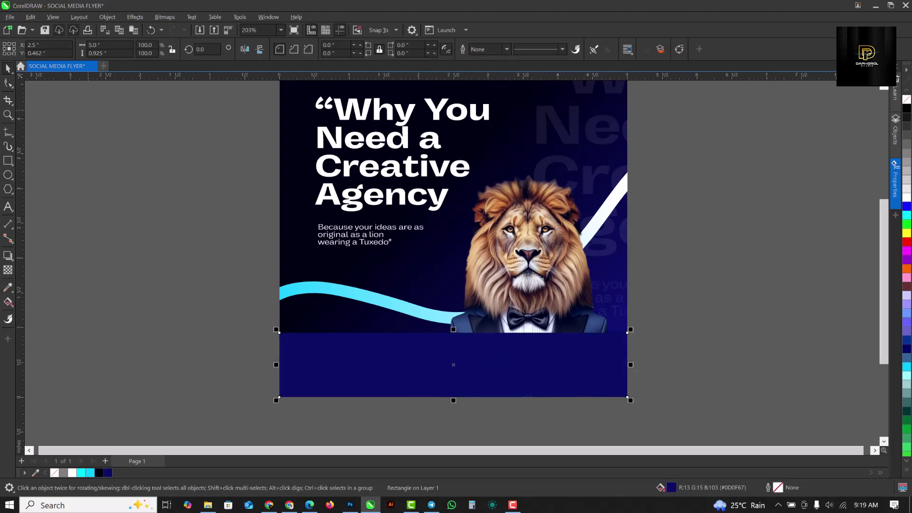
Step: Fade the navy bottom band upward with a fountain transparency, and extend its top edge slightly
{"action": "left_click", "coordinate": [8, 271]}
{"action": "left_click_drag", "start_coordinate": [414, 379], "coordinate": [454, 318]}
{"action": "key", "text": "space"}
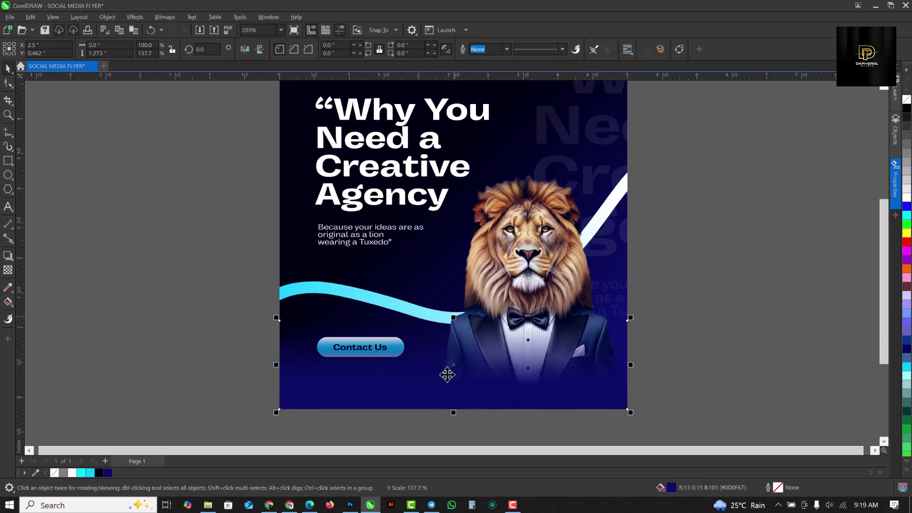
{"action": "key", "text": "ctrl+z"}
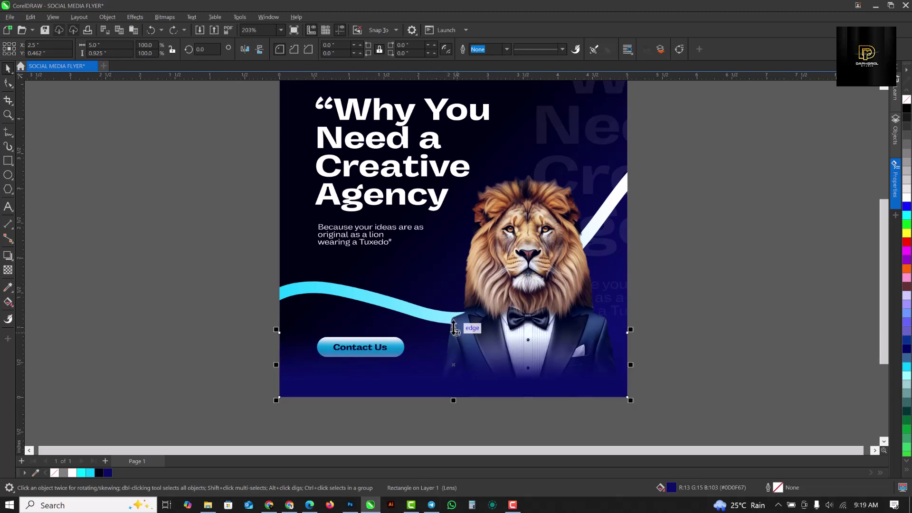
{"action": "left_click_drag", "start_coordinate": [454, 328], "coordinate": [454, 313]}
Step: Bring the "Contact Us" button group in front of the faded navy band
{"action": "left_click_drag", "start_coordinate": [225, 313], "coordinate": [478, 383]}
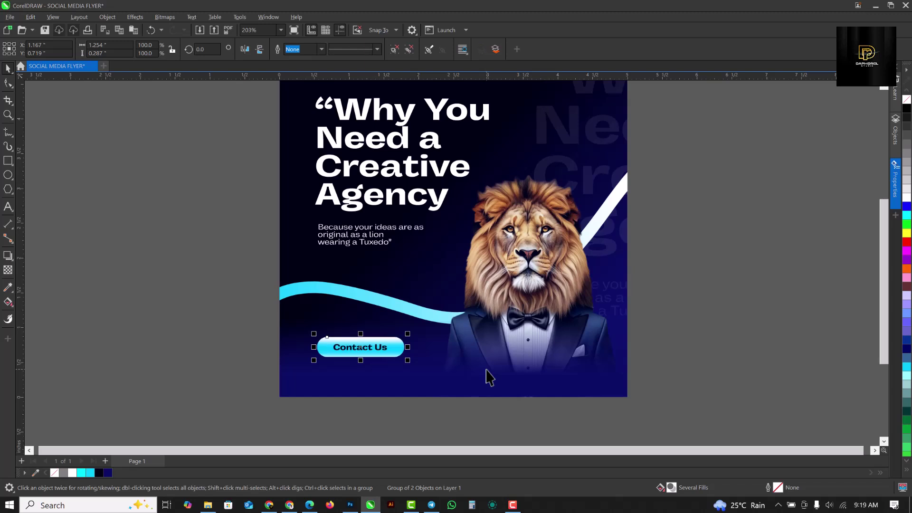
{"action": "left_click", "coordinate": [813, 295]}
{"action": "scroll", "coordinate": [475, 294], "scroll_direction": "down", "scroll_amount": 3}
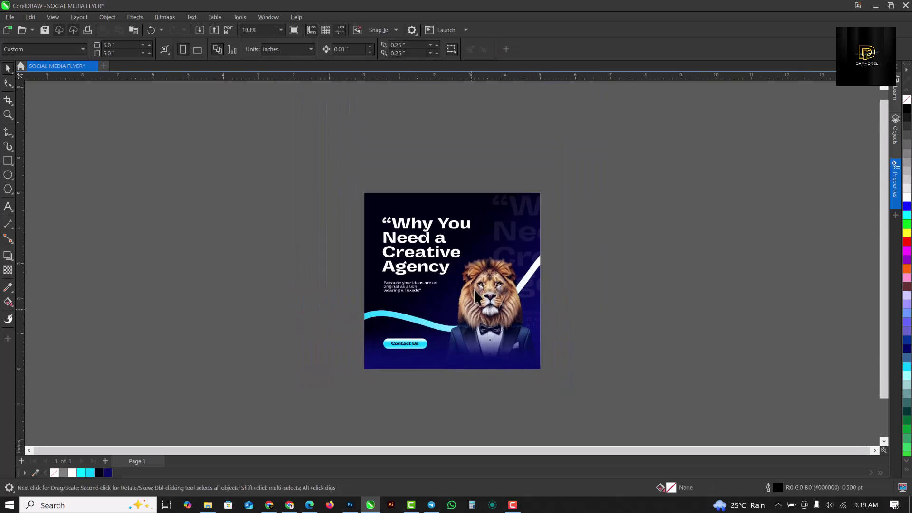
{"action": "scroll", "coordinate": [475, 295], "scroll_direction": "up", "scroll_amount": 2}
{"action": "scroll", "coordinate": [484, 249], "scroll_direction": "up", "scroll_amount": 1}
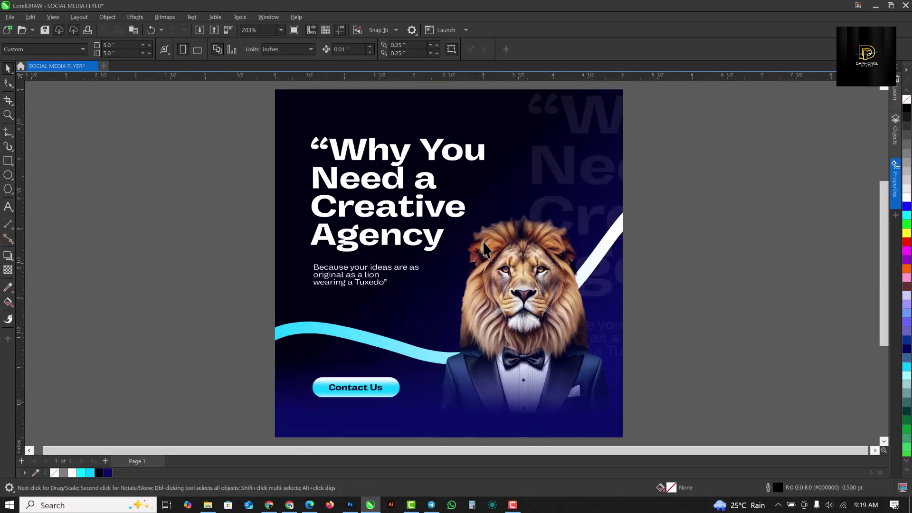
{"action": "left_click", "coordinate": [344, 153]}
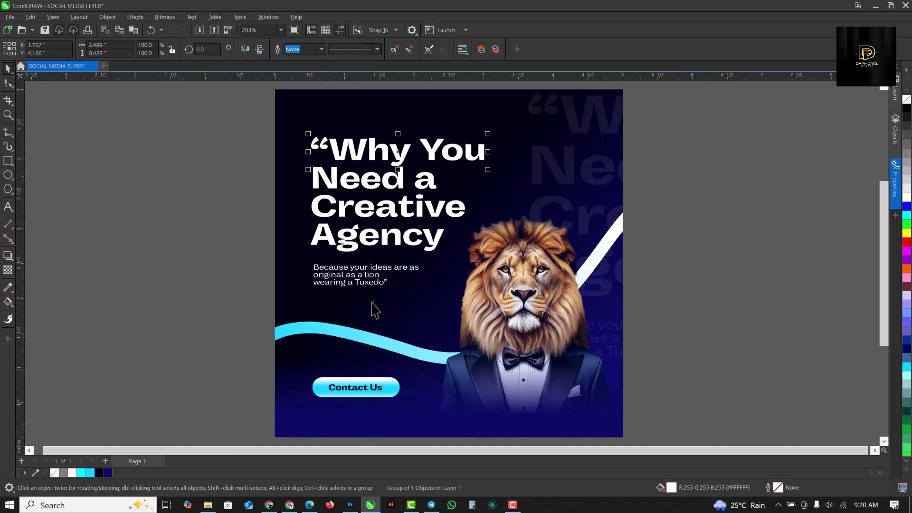
{"action": "left_click", "coordinate": [711, 192]}
{"action": "left_click", "coordinate": [487, 115]}
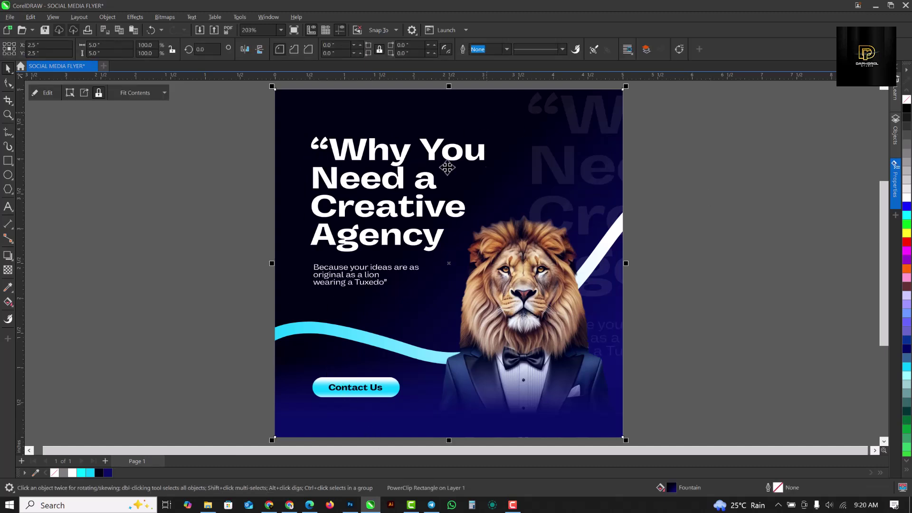
{"action": "scroll", "coordinate": [255, 235], "scroll_direction": "down", "scroll_amount": 1}
{"action": "scroll", "coordinate": [323, 183], "scroll_direction": "up", "scroll_amount": 1}
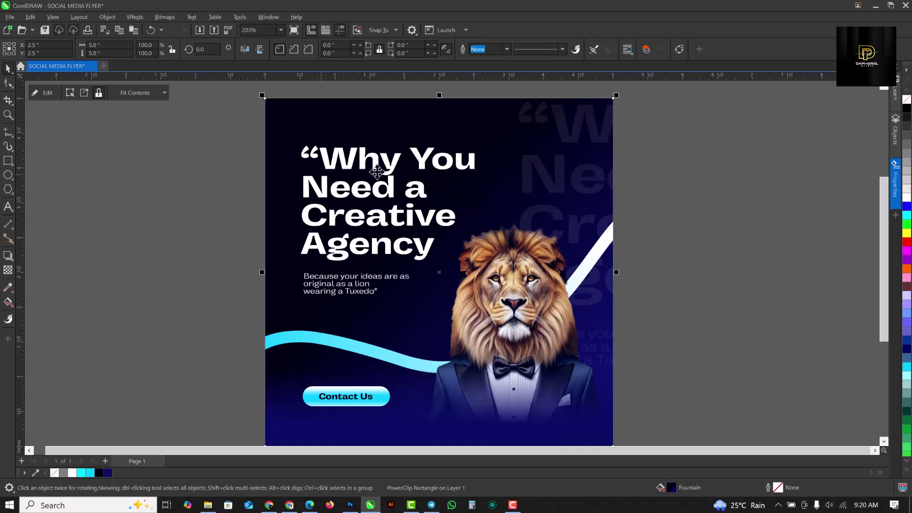
Step: Create a page-sized 5 by 5 inch rectangle, place it beside the flyer, fill it black and remove its outline
{"action": "left_click", "coordinate": [9, 163]}
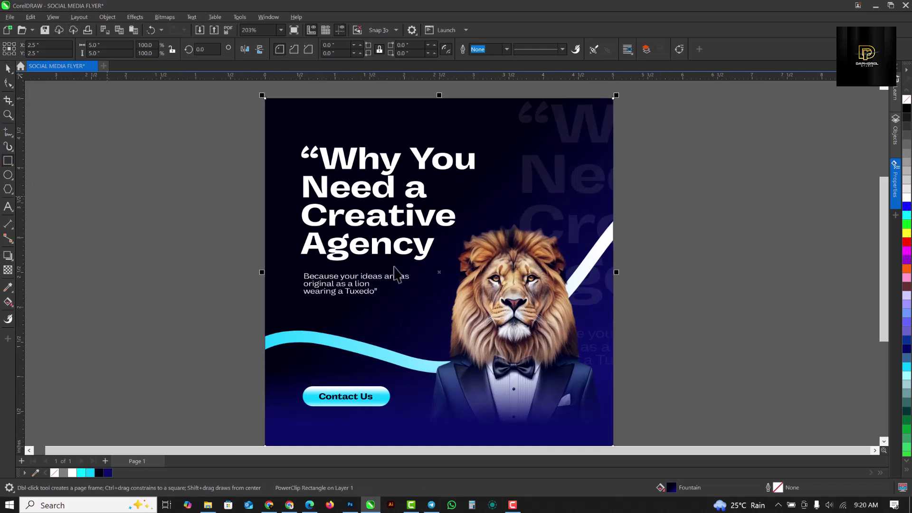
{"action": "scroll", "coordinate": [396, 274], "scroll_direction": "down", "scroll_amount": 1}
{"action": "key", "text": "space"}
{"action": "left_click_drag", "start_coordinate": [427, 276], "coordinate": [708, 277]}
{"action": "left_click", "coordinate": [908, 110]}
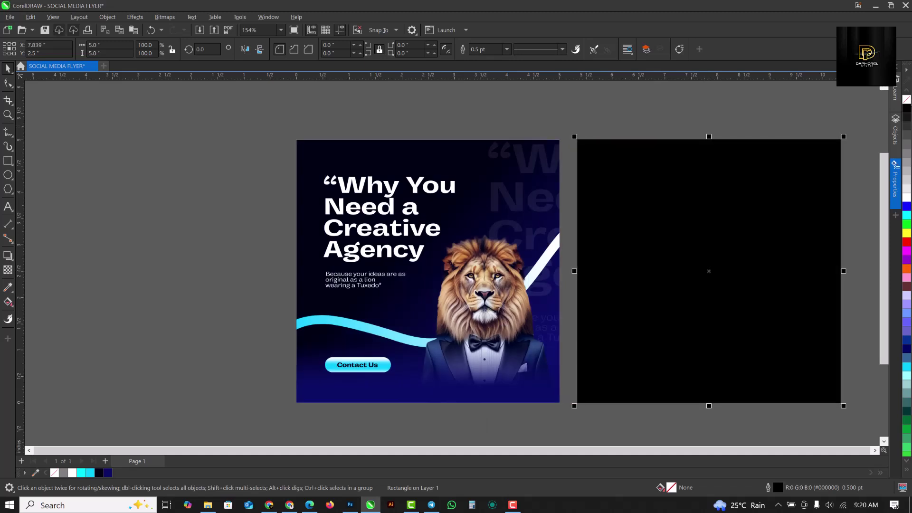
{"action": "right_click", "coordinate": [908, 101]}
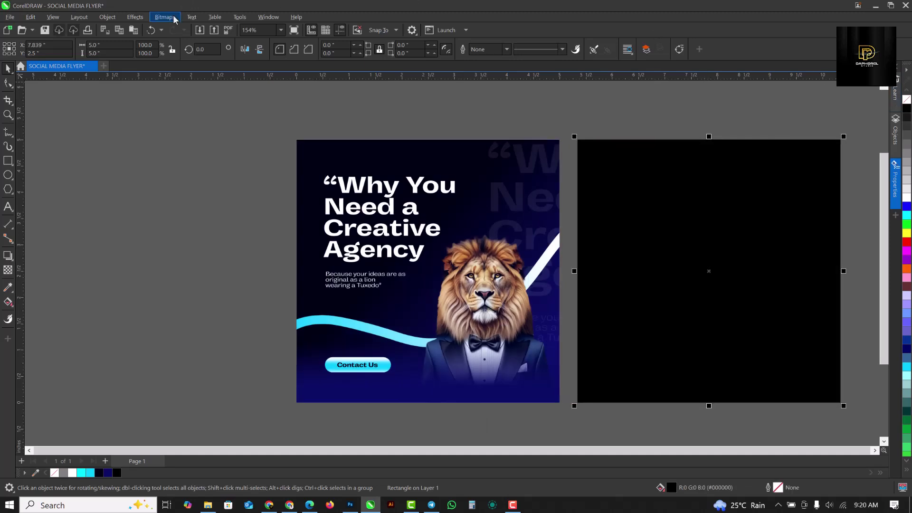
Step: Apply an Add Noise effect to the black square with Gaussian noise, Intensity colour mode, level 76 and density 86
{"action": "left_click", "coordinate": [136, 17]}
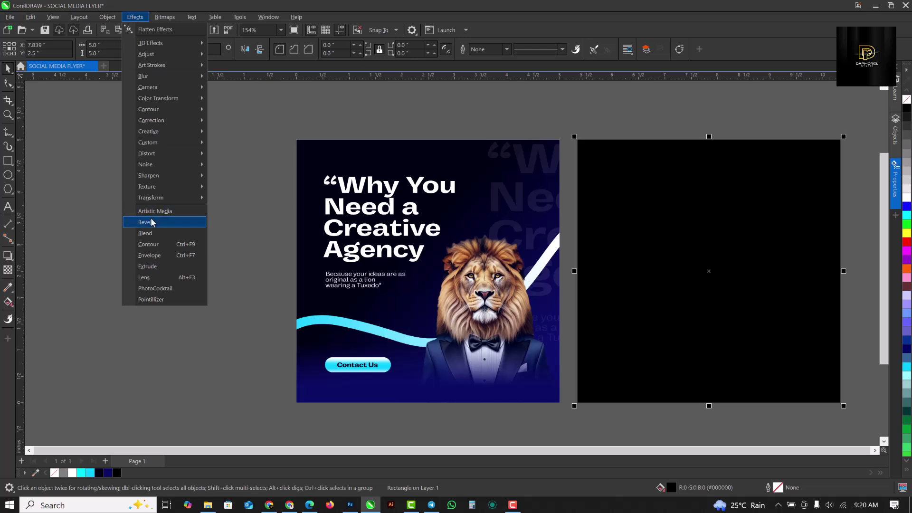
{"action": "mouse_move", "coordinate": [154, 164]}
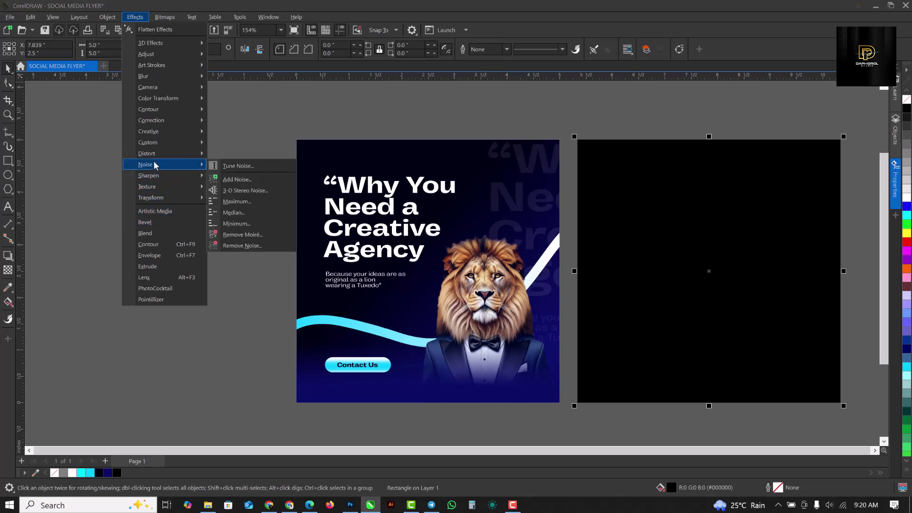
{"action": "left_click", "coordinate": [237, 179]}
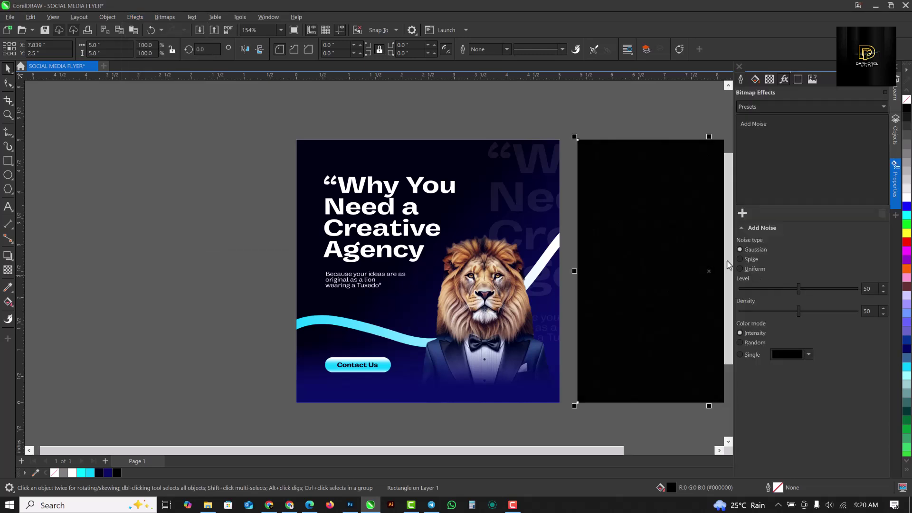
{"action": "left_click", "coordinate": [837, 311]}
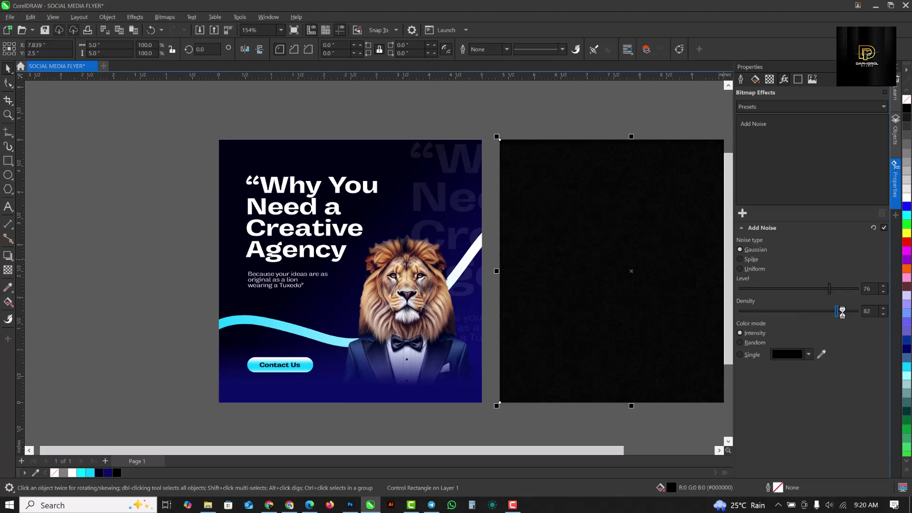
{"action": "left_click", "coordinate": [883, 74]}
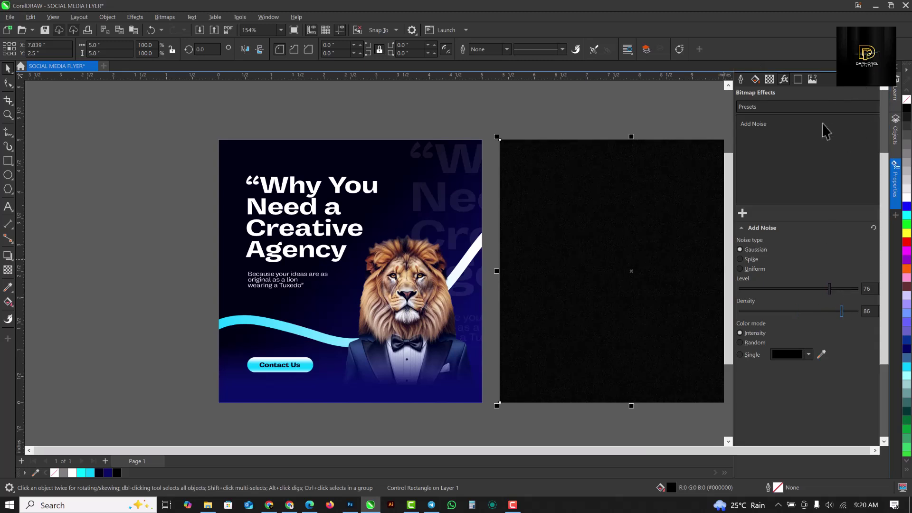
Step: Move the noise square partly over the flyer and set its transparency merge mode to Screen
{"action": "left_click_drag", "start_coordinate": [706, 206], "coordinate": [563, 219]}
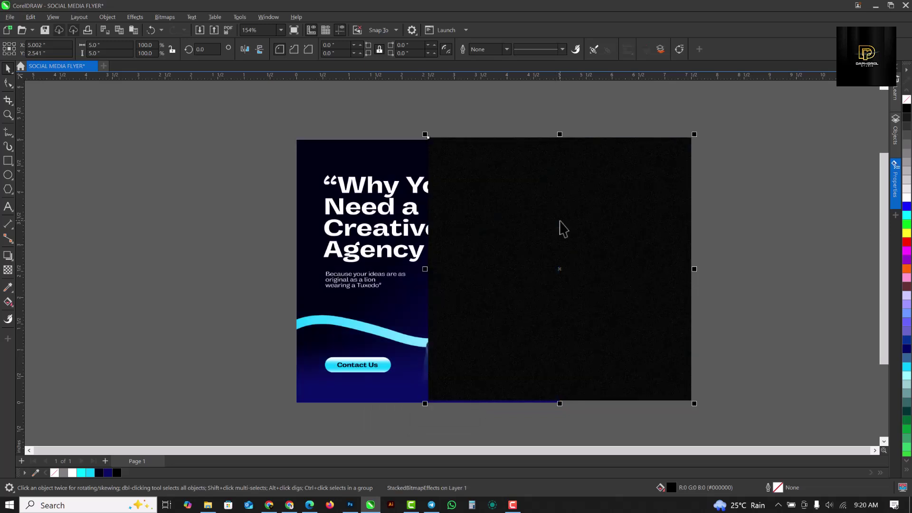
{"action": "left_click", "coordinate": [6, 272]}
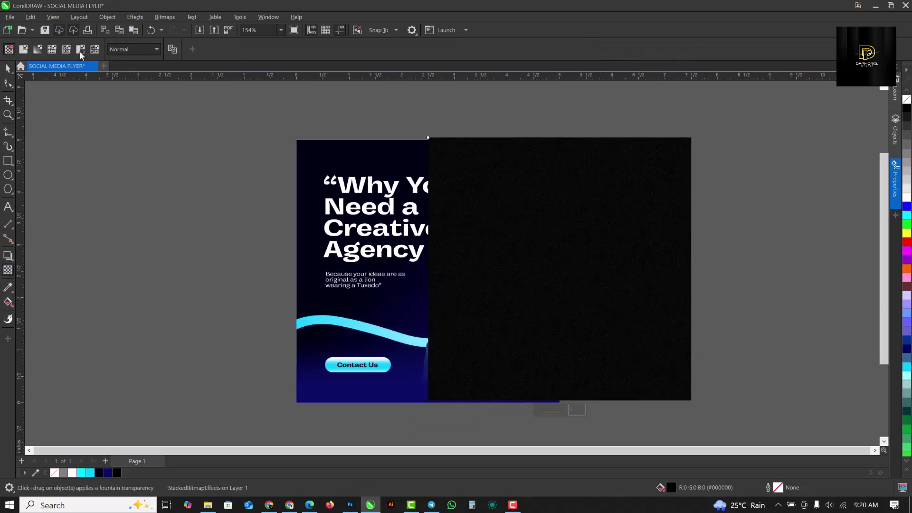
{"action": "left_click", "coordinate": [125, 52]}
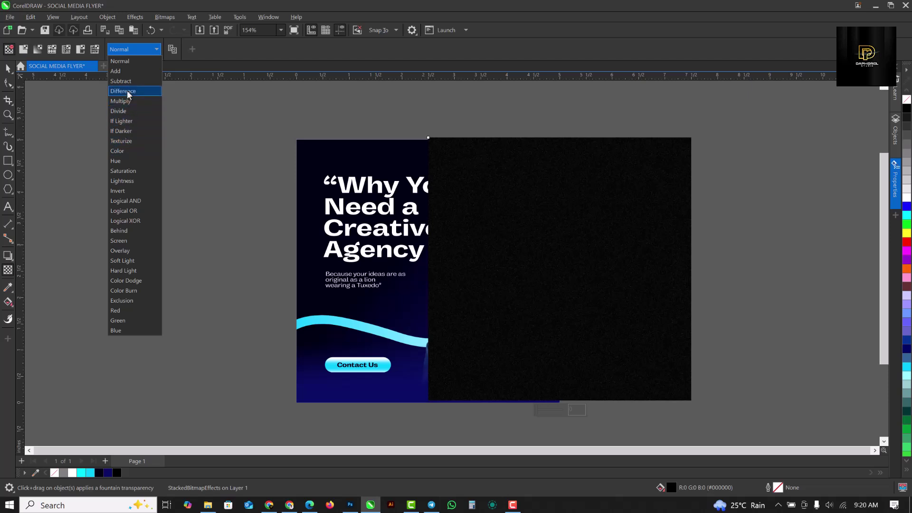
{"action": "left_click", "coordinate": [118, 241]}
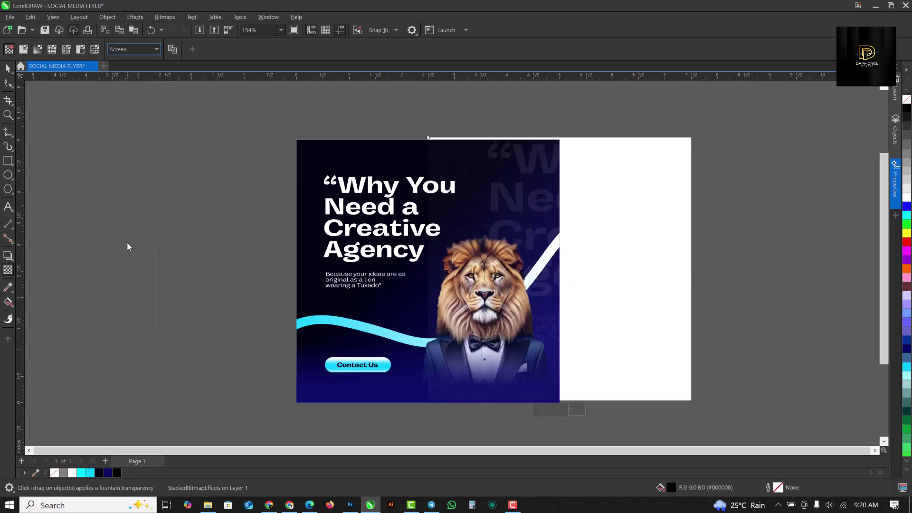
{"action": "scroll", "coordinate": [480, 247], "scroll_direction": "up", "scroll_amount": 2}
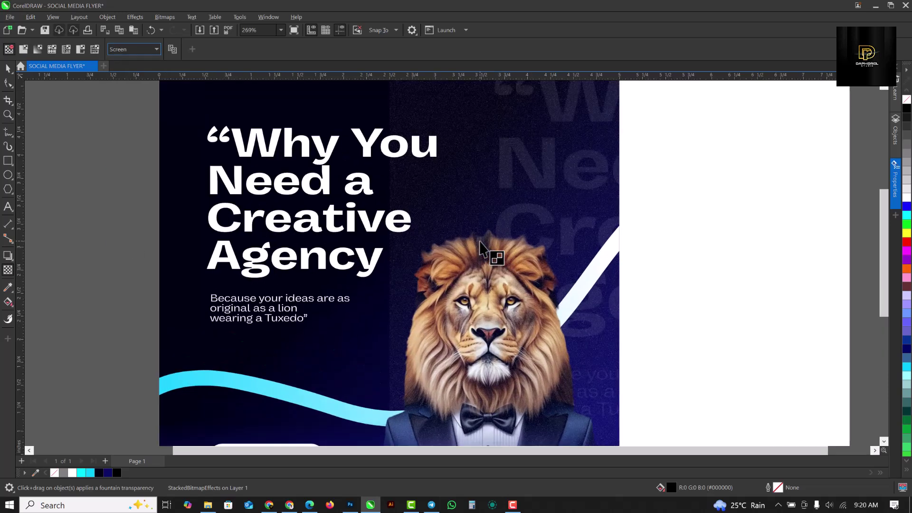
Step: Centre the noise square on the page at X 2.5 and Y 2.5 inches, covering the whole flyer
{"action": "key", "text": "space"}
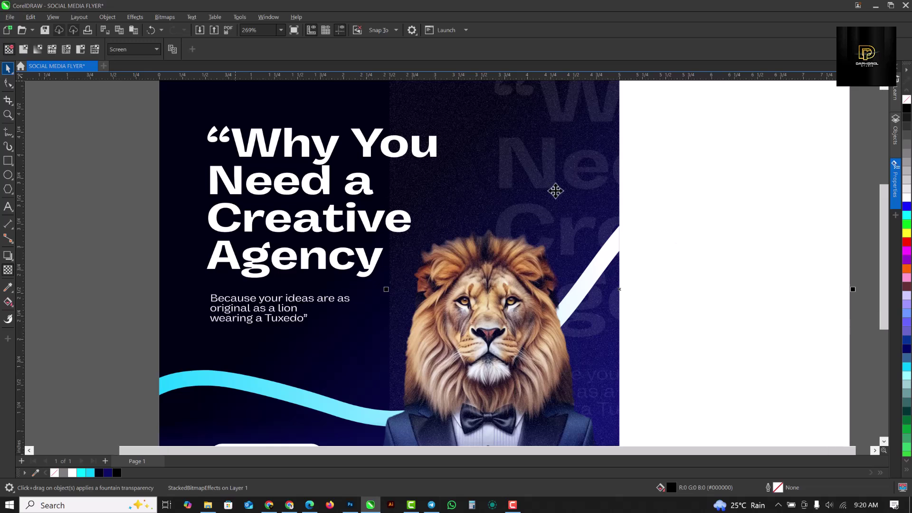
{"action": "scroll", "coordinate": [554, 191], "scroll_direction": "down", "scroll_amount": 2}
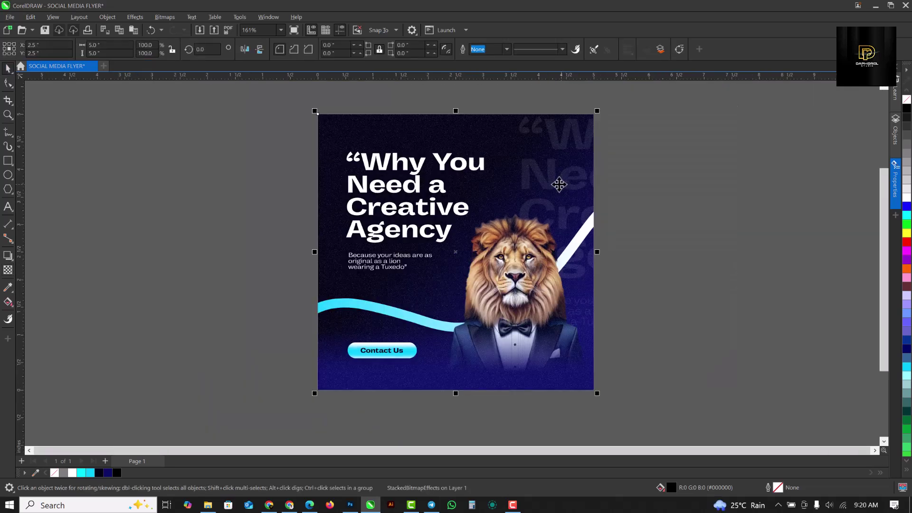
{"action": "scroll", "coordinate": [416, 187], "scroll_direction": "up", "scroll_amount": 2}
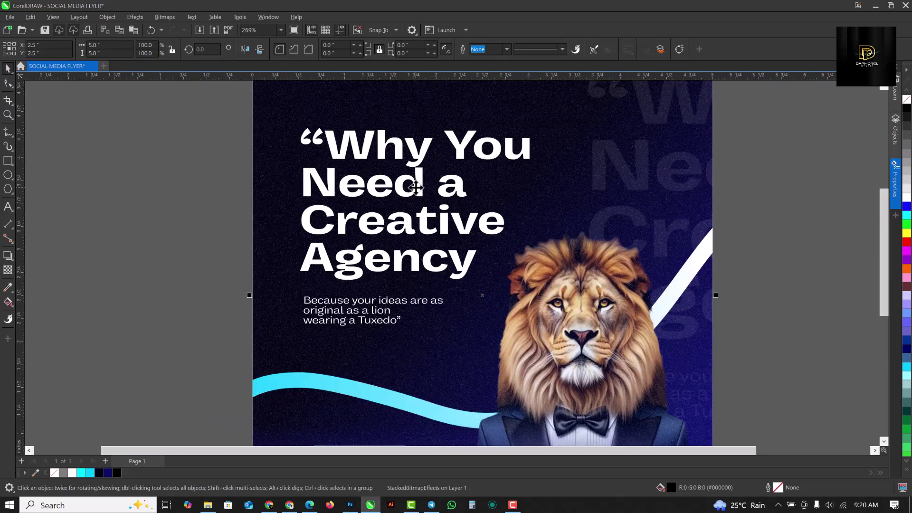
{"action": "scroll", "coordinate": [416, 187], "scroll_direction": "down", "scroll_amount": 2}
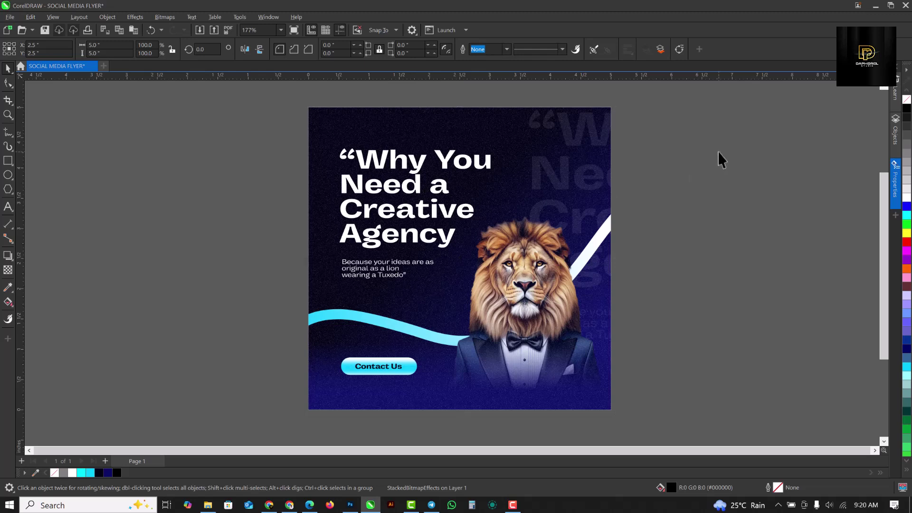
{"action": "left_click", "coordinate": [721, 160]}
{"action": "scroll", "coordinate": [716, 162], "scroll_direction": "up", "scroll_amount": 1}
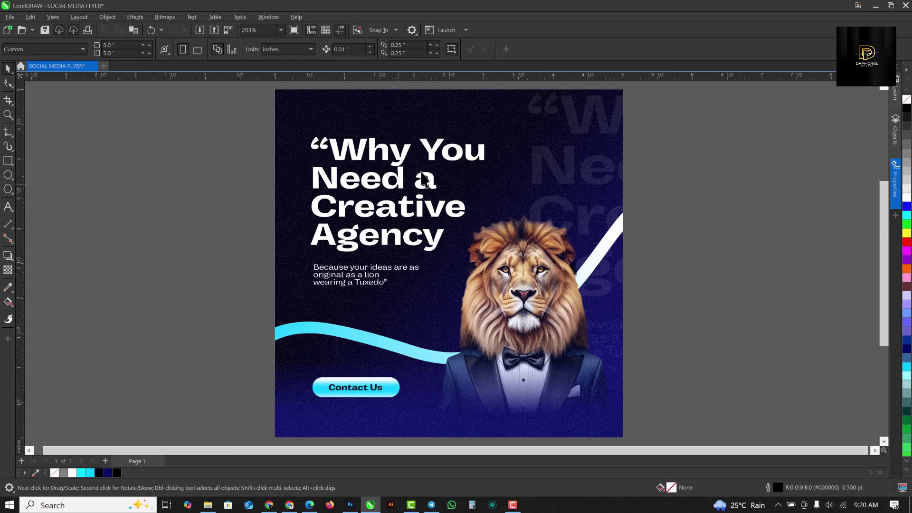
{"action": "left_click", "coordinate": [533, 137]}
{"action": "left_click", "coordinate": [825, 258]}
{"action": "left_click", "coordinate": [511, 504]}
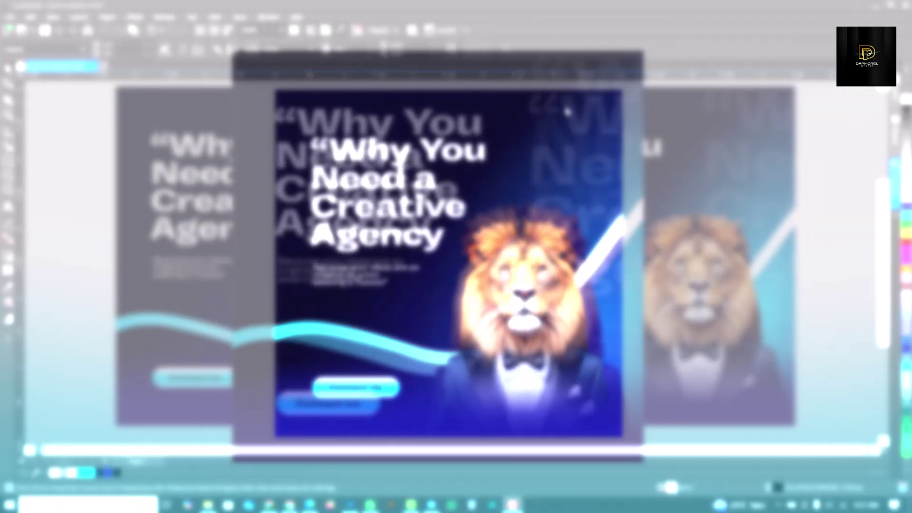